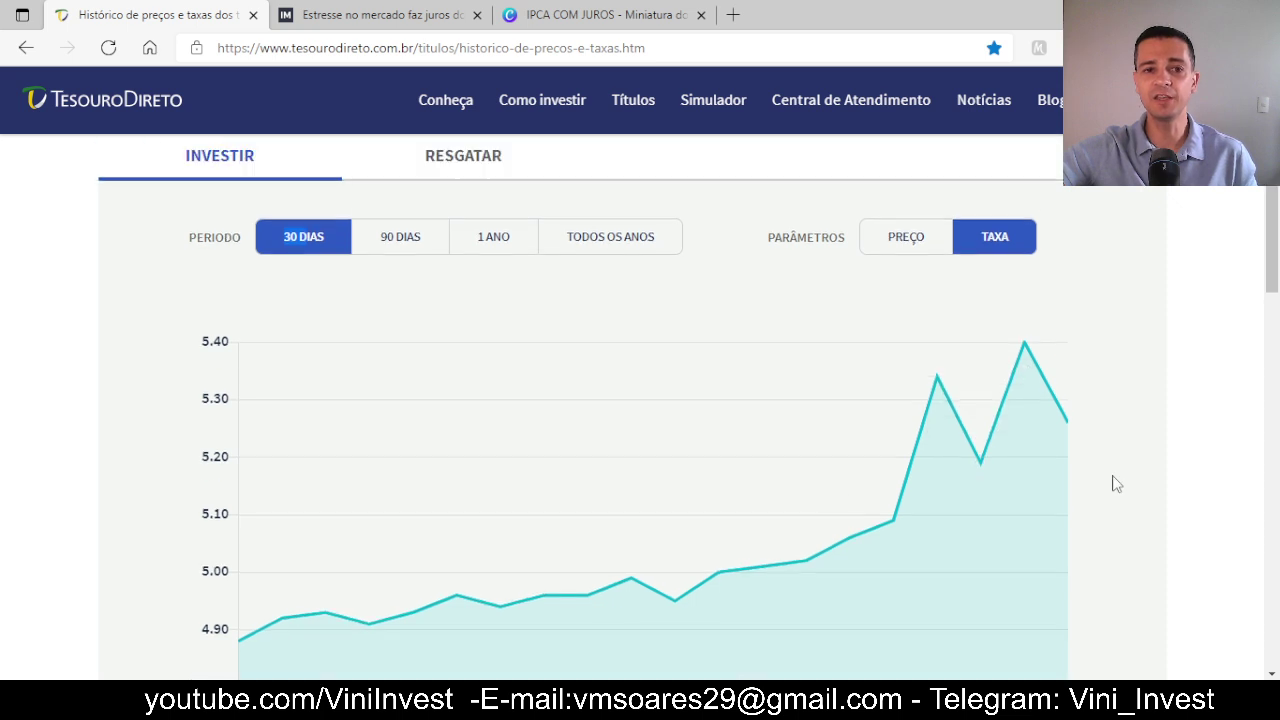
# Display the rate history for Tesouro IPCA+ com Juros Semestrais 2055 and inspect the latest October 2021 points on its chart.
pyautogui.scroll(-2, 797, 458)
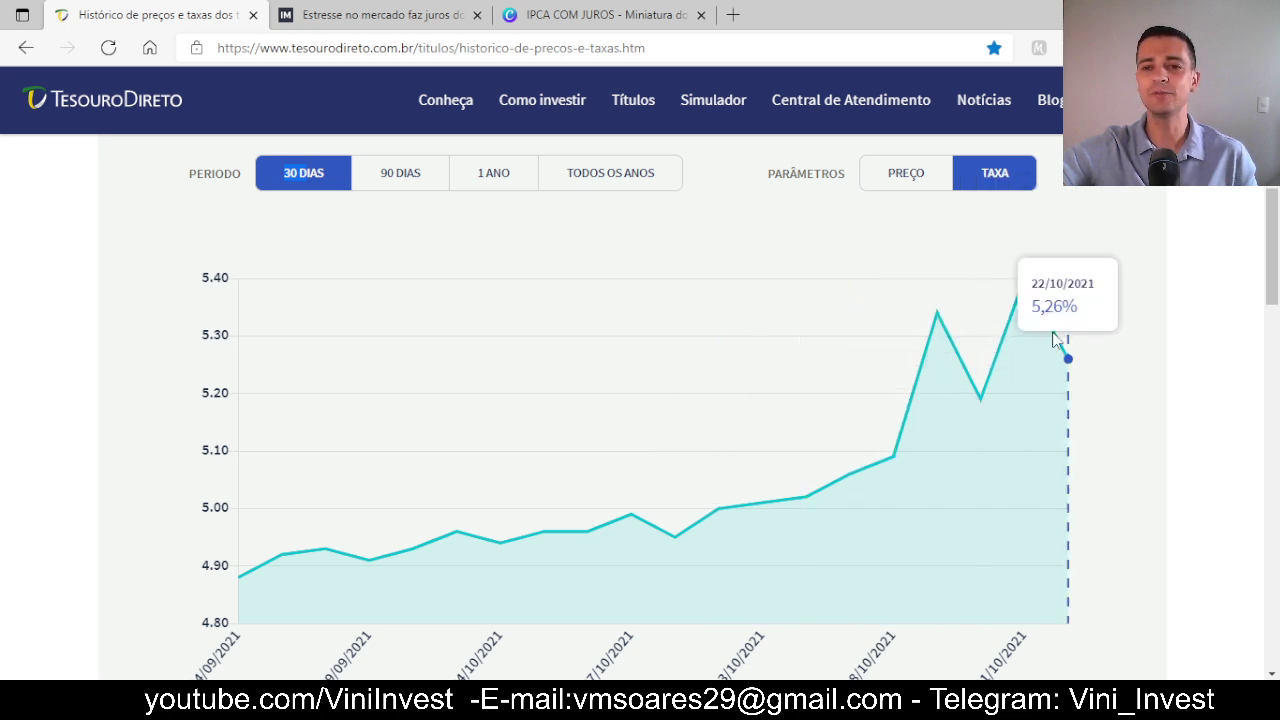
pyautogui.scroll(2, 1080, 345)
pyautogui.click(370, 186)
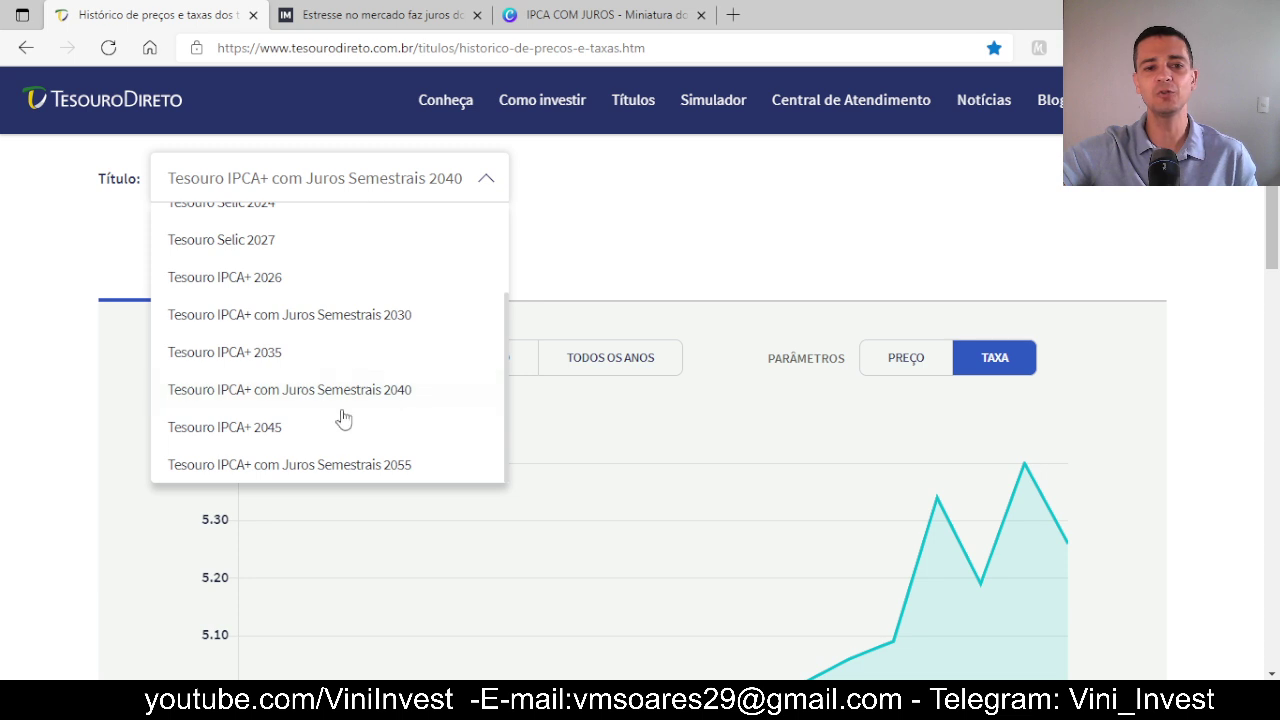
pyautogui.click(352, 465)
pyautogui.scroll(-3, 829, 571)
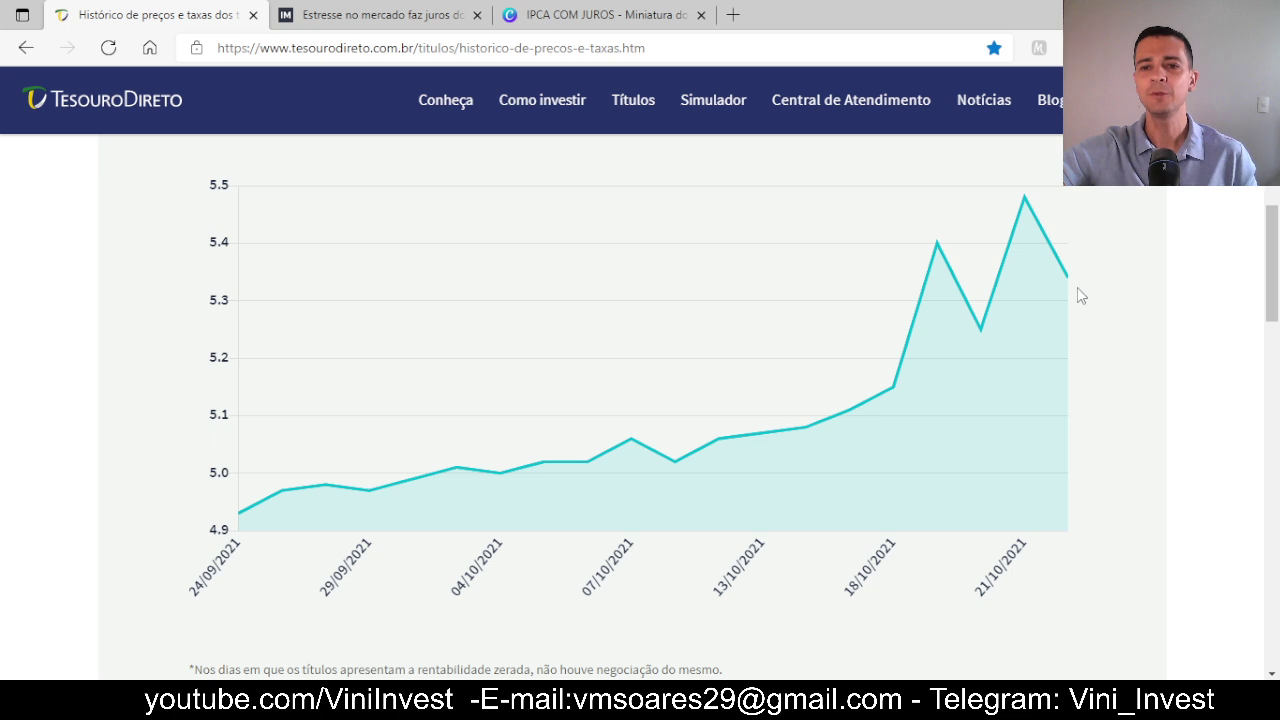
pyautogui.moveTo(1070, 287)
pyautogui.scroll(1, 1145, 357)
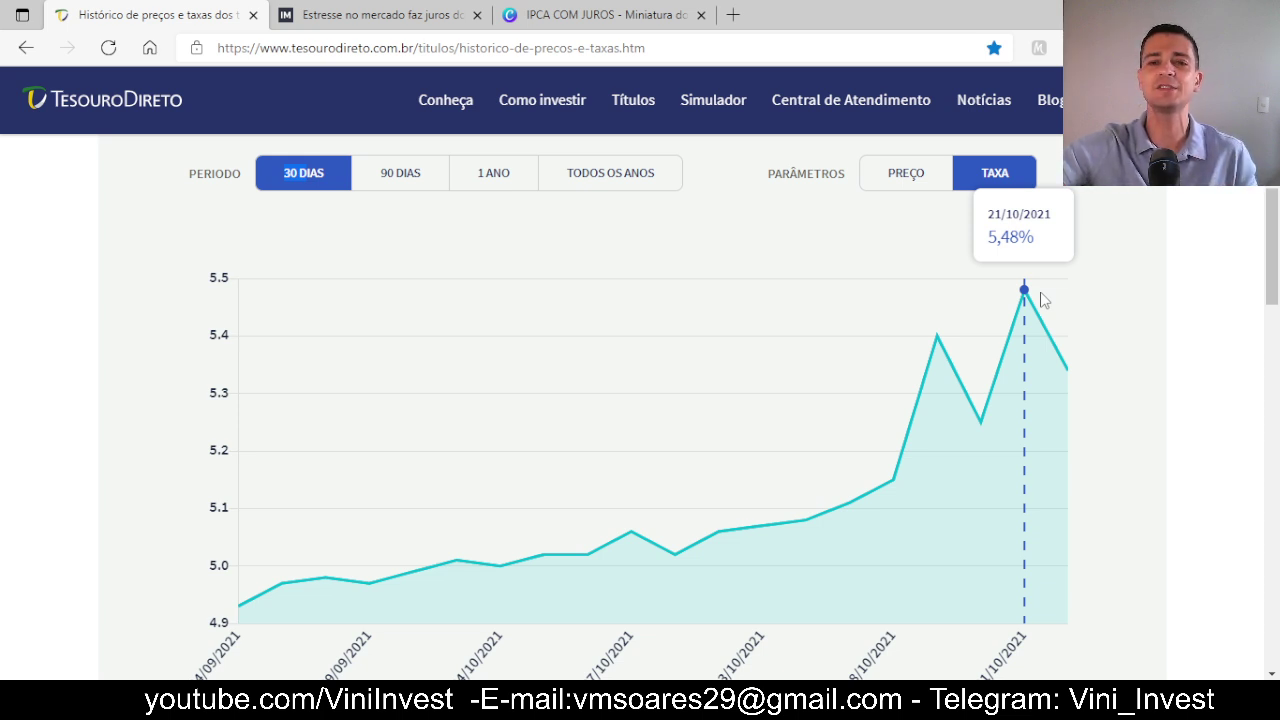
pyautogui.scroll(1, 1145, 298)
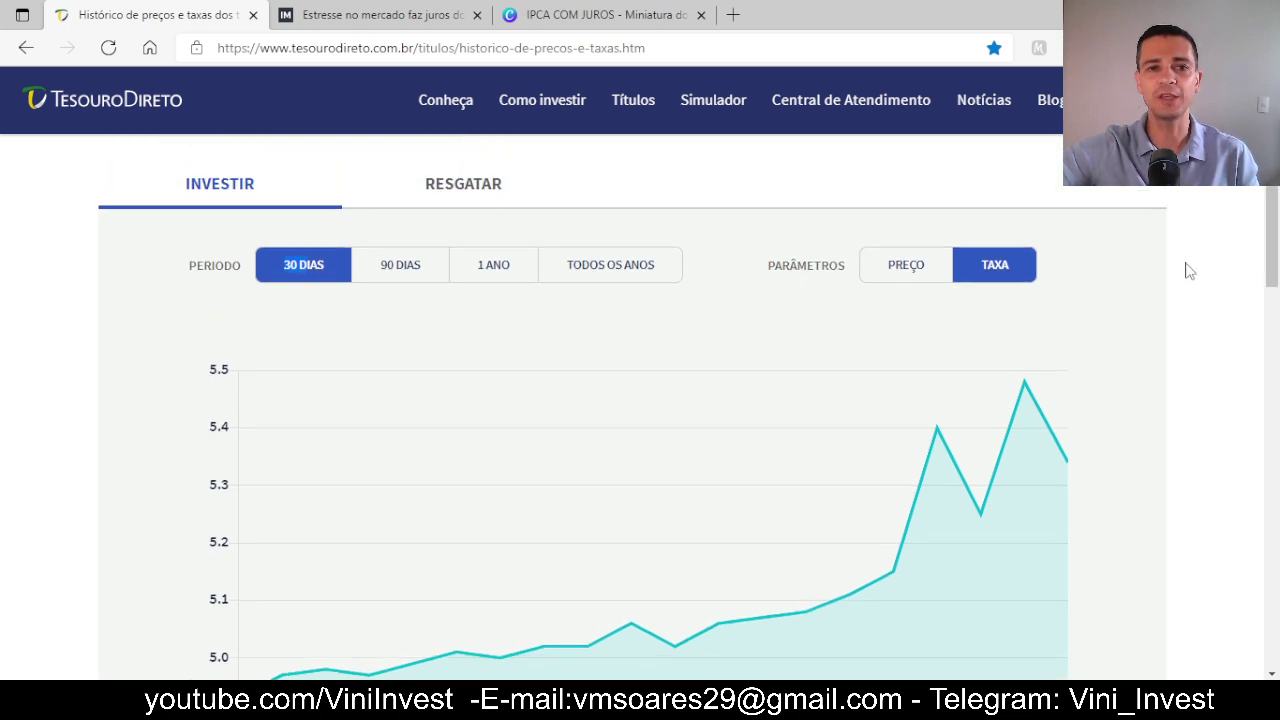
# Switch to the Excel workbook Melhores Taxas e Preços Setembro 21 and examine the jun/21 and jul/21 average rates and July's variation.
pyautogui.moveTo(757, 705)
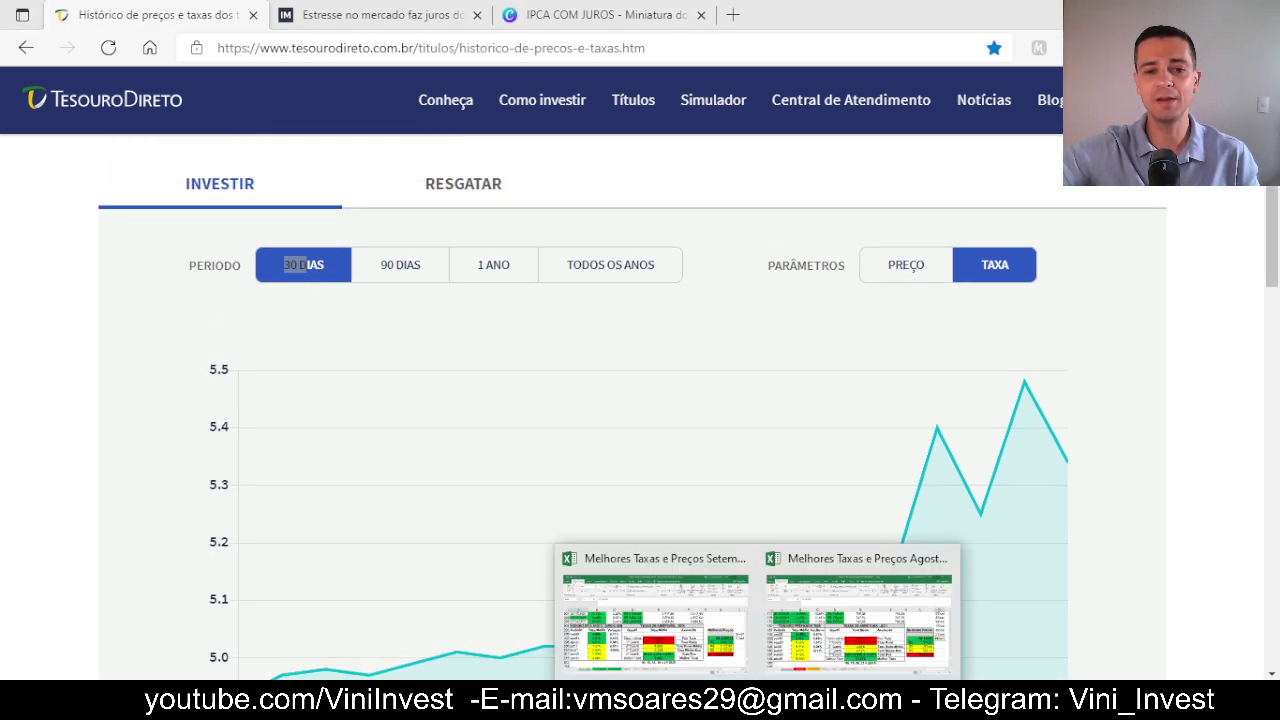
pyautogui.click(655, 655)
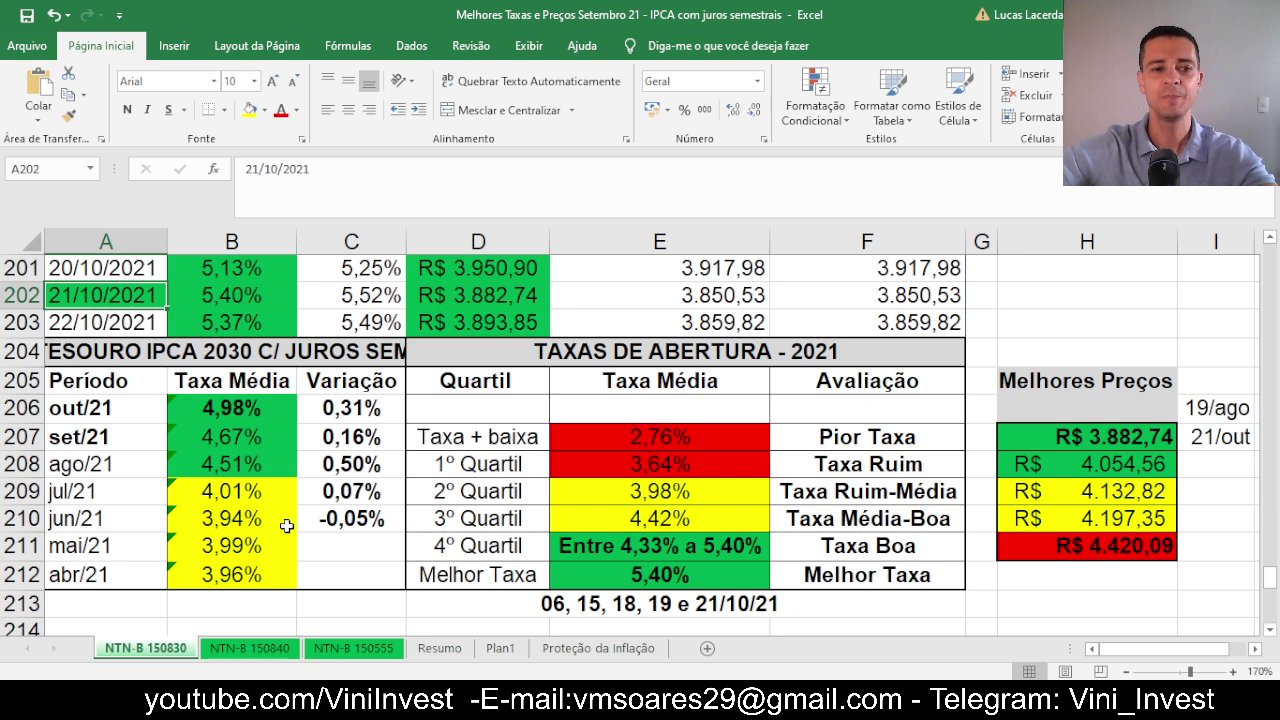
pyautogui.click(228, 518)
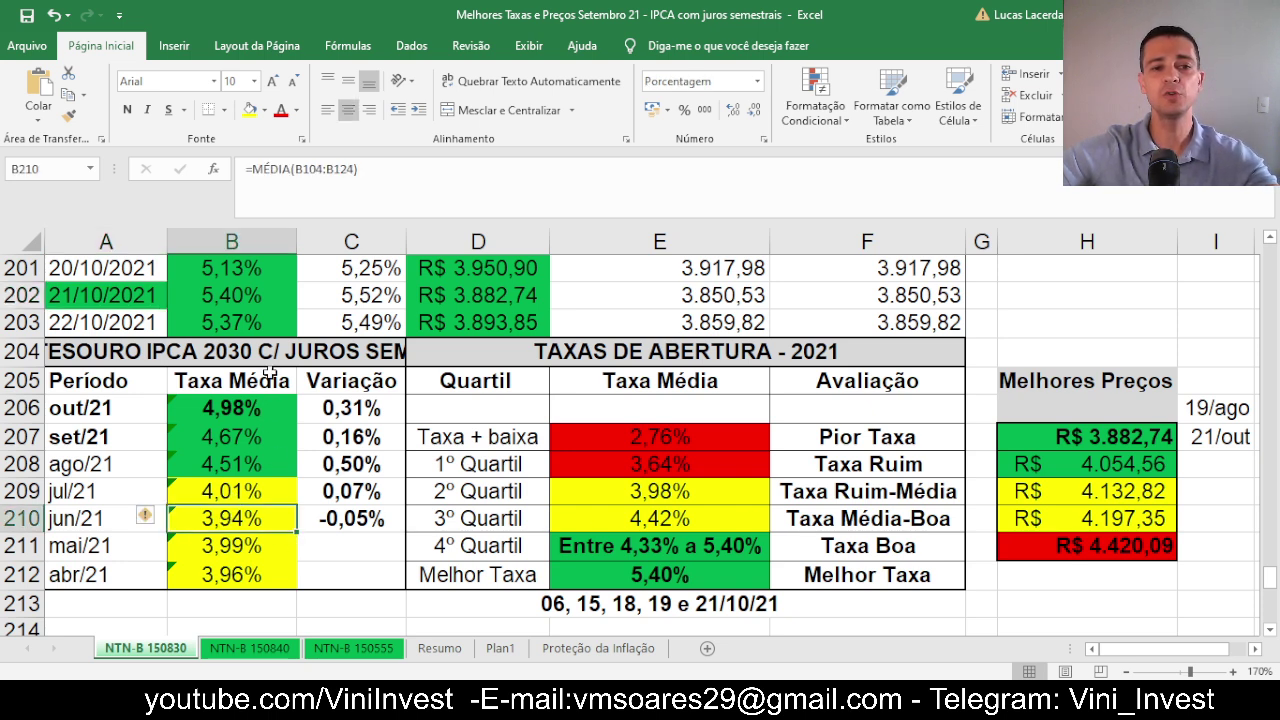
pyautogui.click(235, 493)
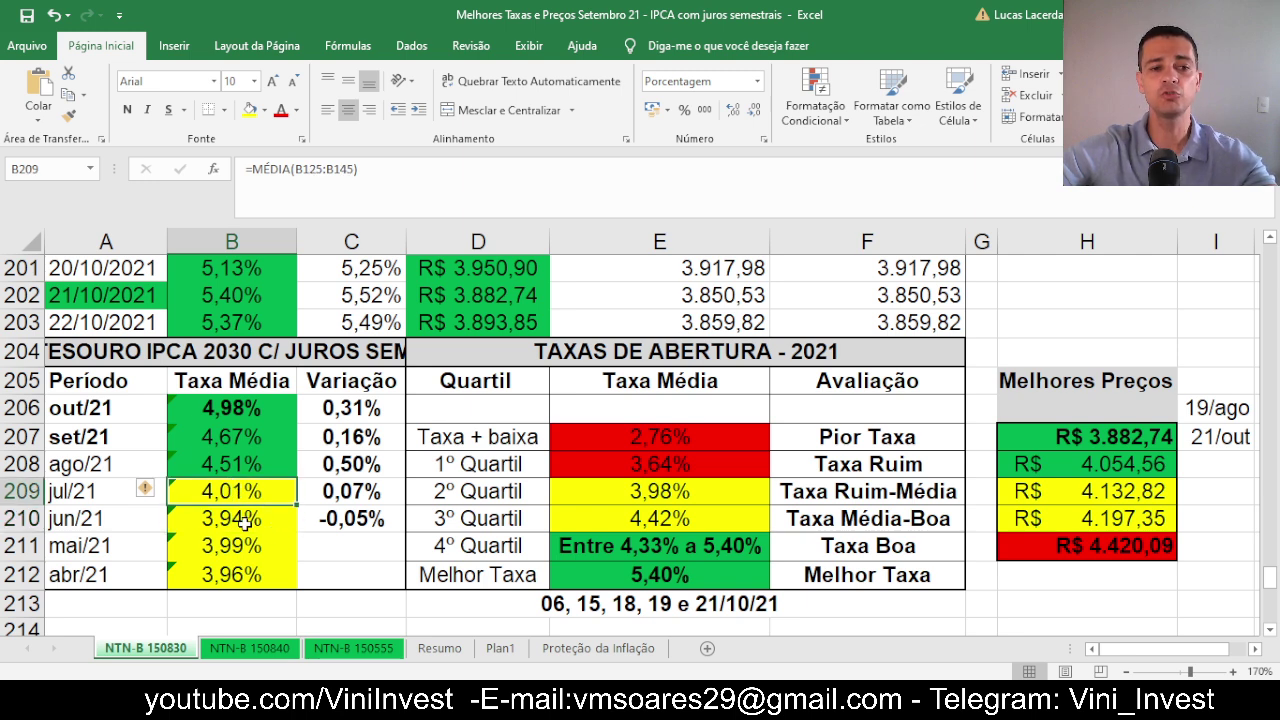
pyautogui.moveTo(330, 487); pyautogui.dragTo(288, 494)
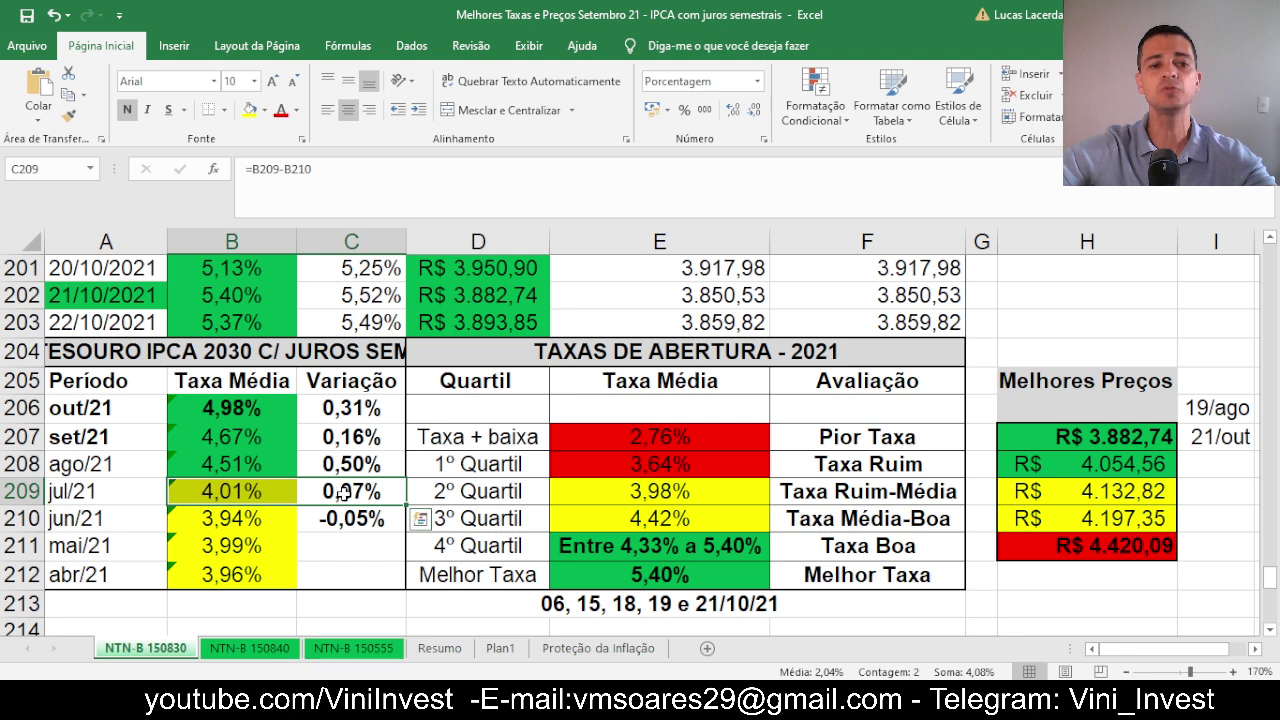
pyautogui.click(230, 489)
# Compare the ago/21 average rate with July's and check August's variation.
pyautogui.click(236, 464)
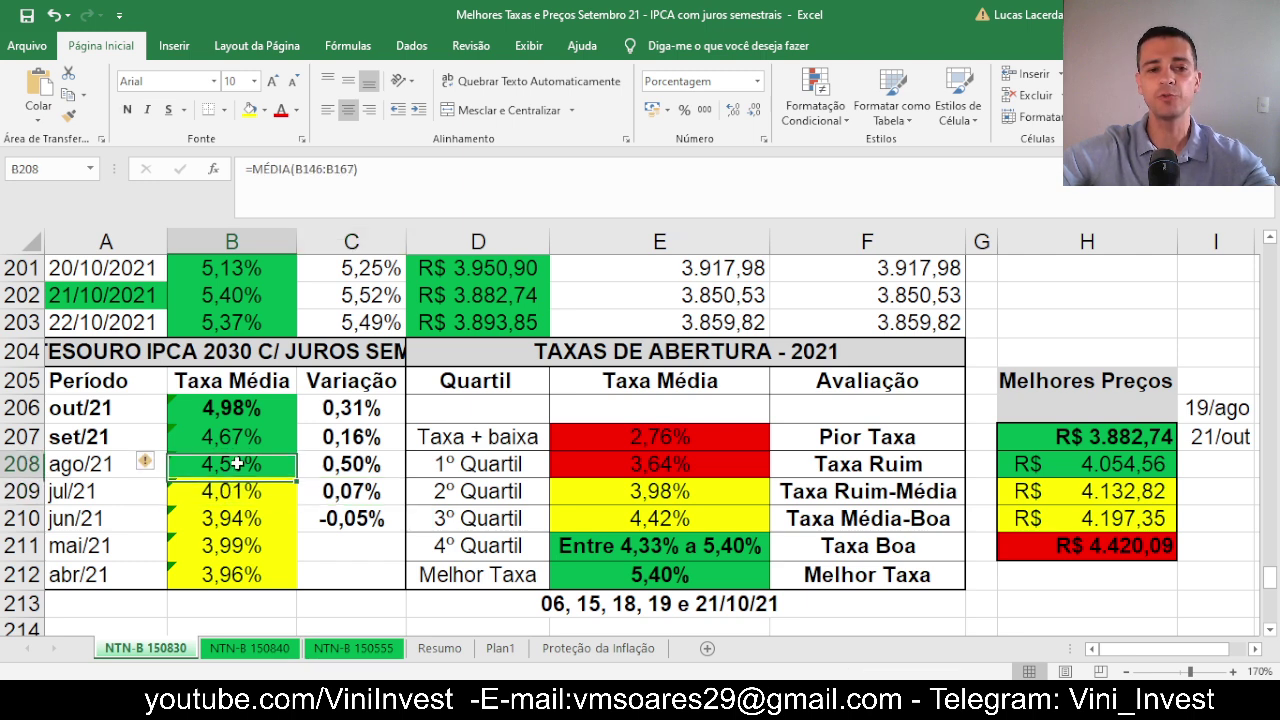
pyautogui.click(362, 464)
pyautogui.click(265, 466)
pyautogui.click(244, 497)
pyautogui.click(248, 462)
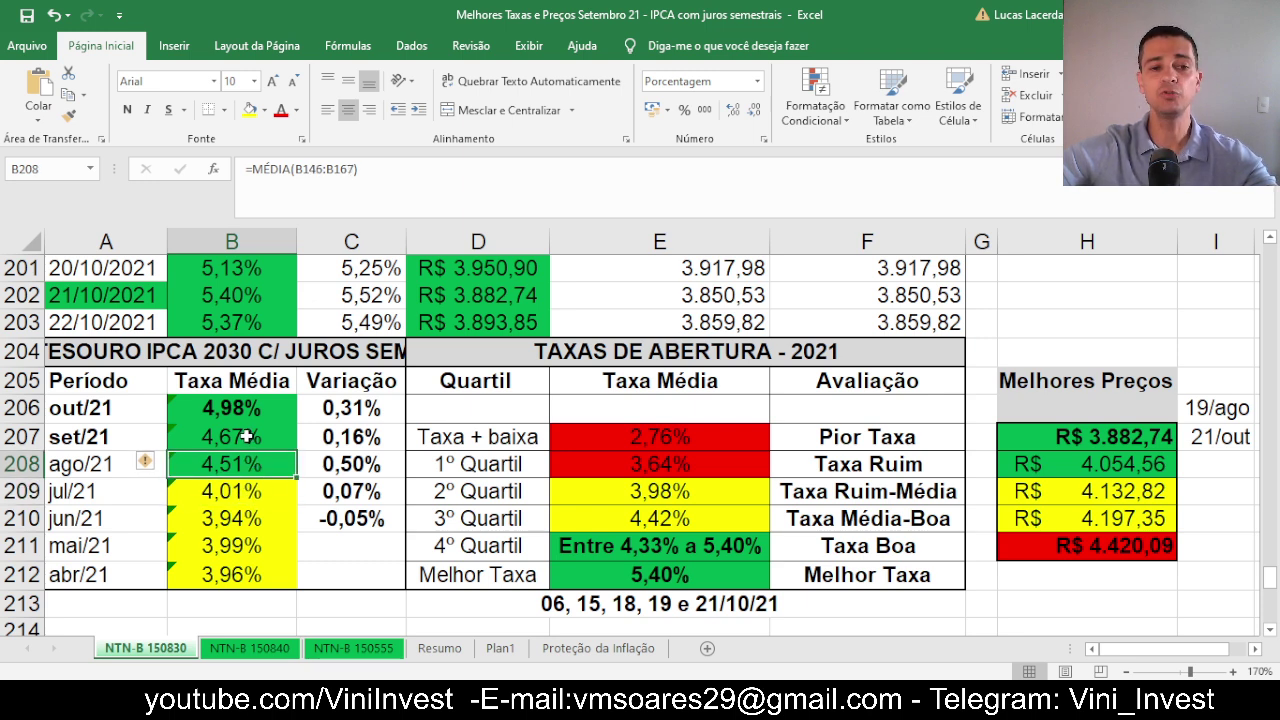
# Examine the average rates and monthly variations for set/21 and out/21 in the summary table.
pyautogui.click(246, 437)
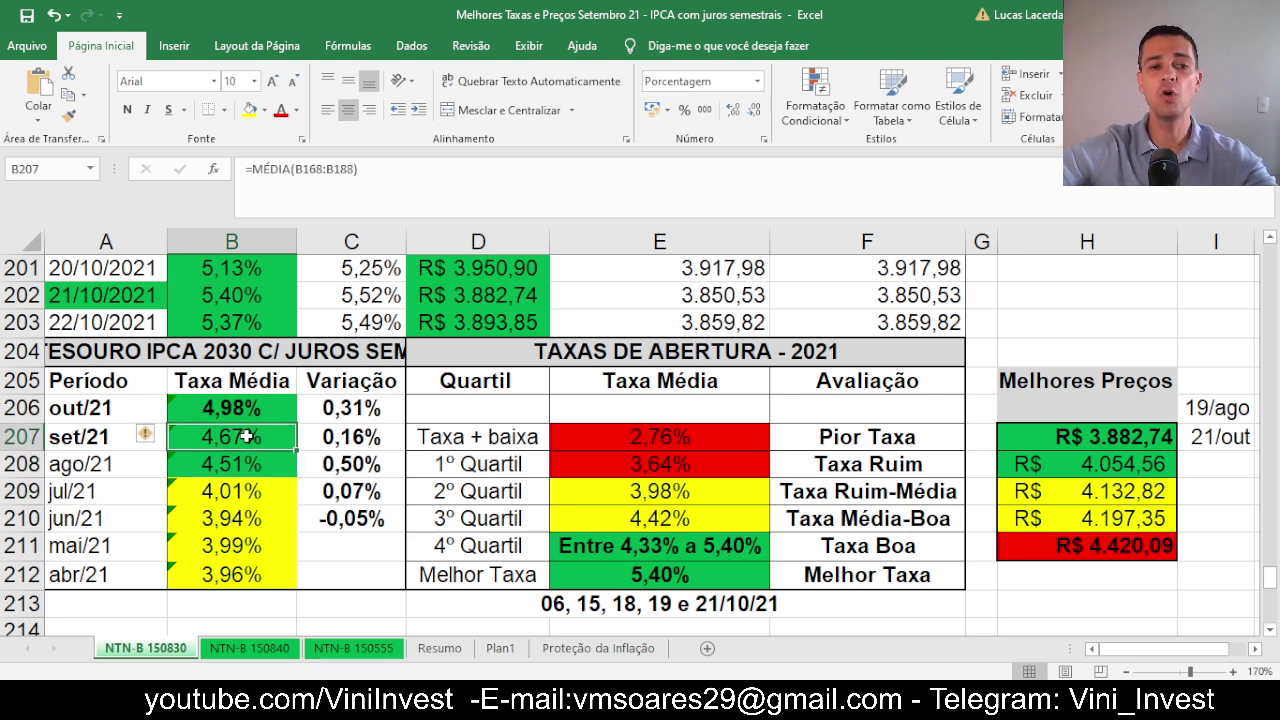
pyautogui.click(339, 440)
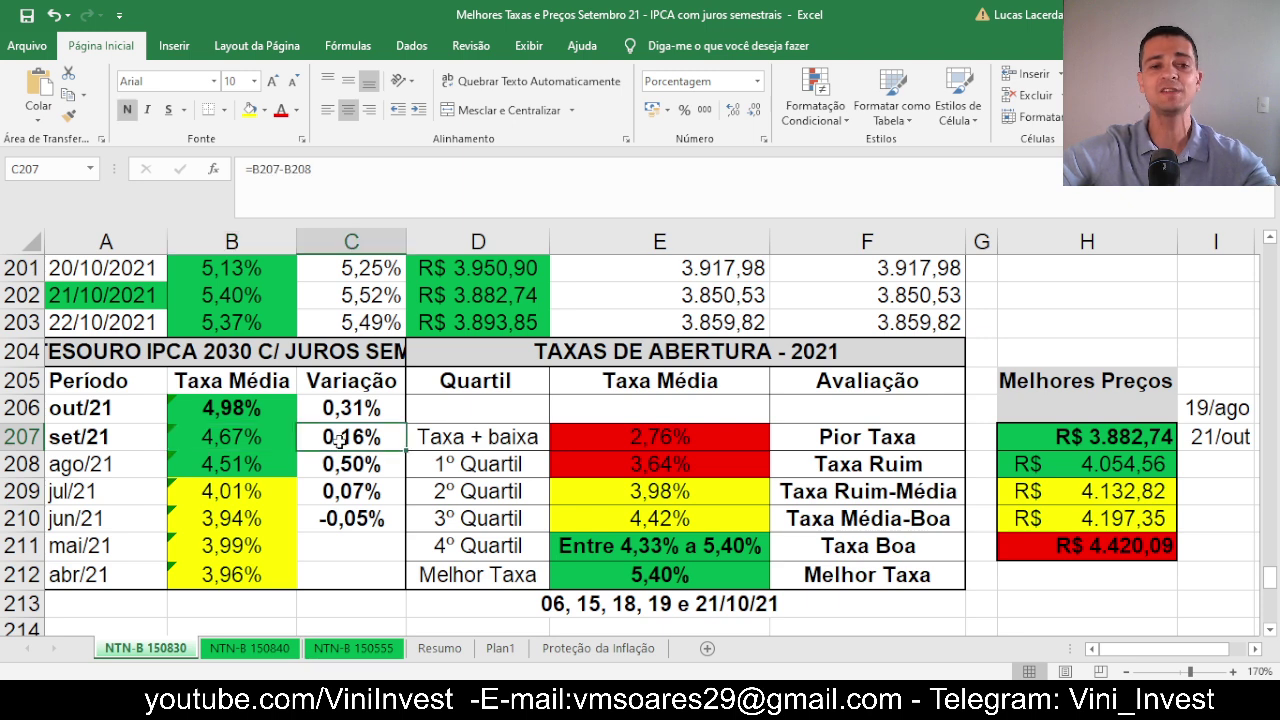
pyautogui.click(236, 438)
pyautogui.click(240, 409)
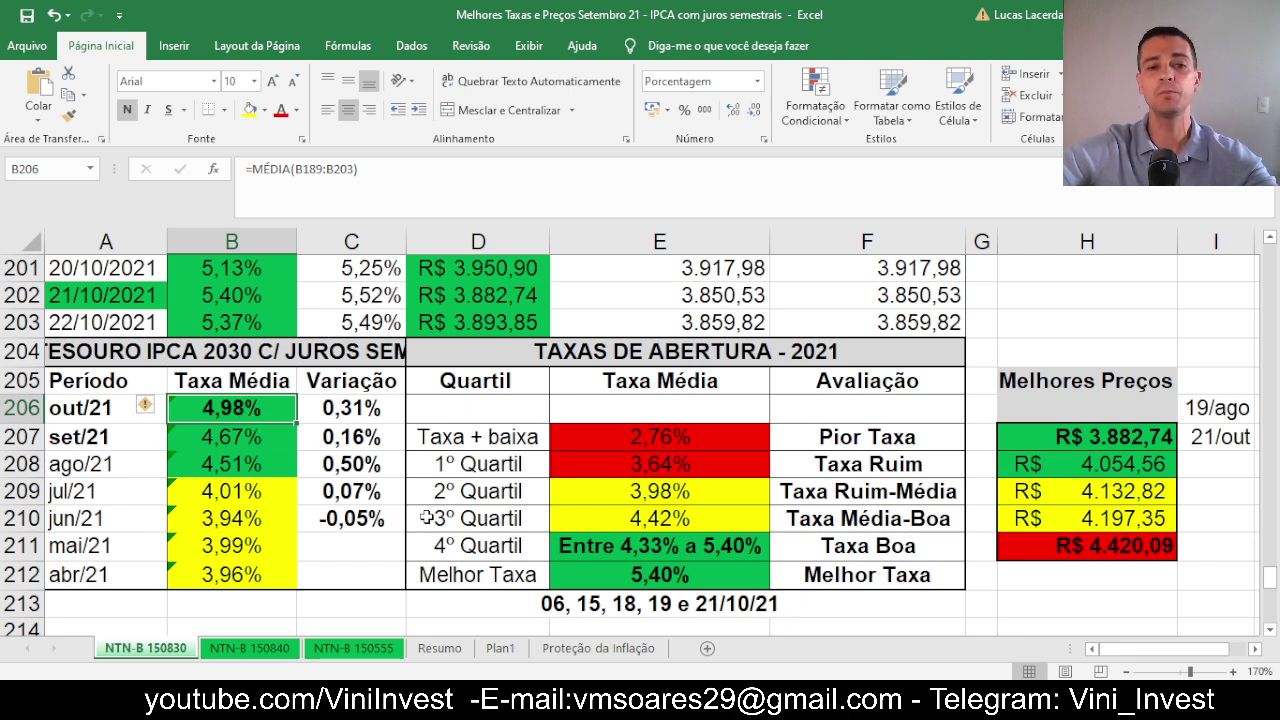
pyautogui.click(350, 410)
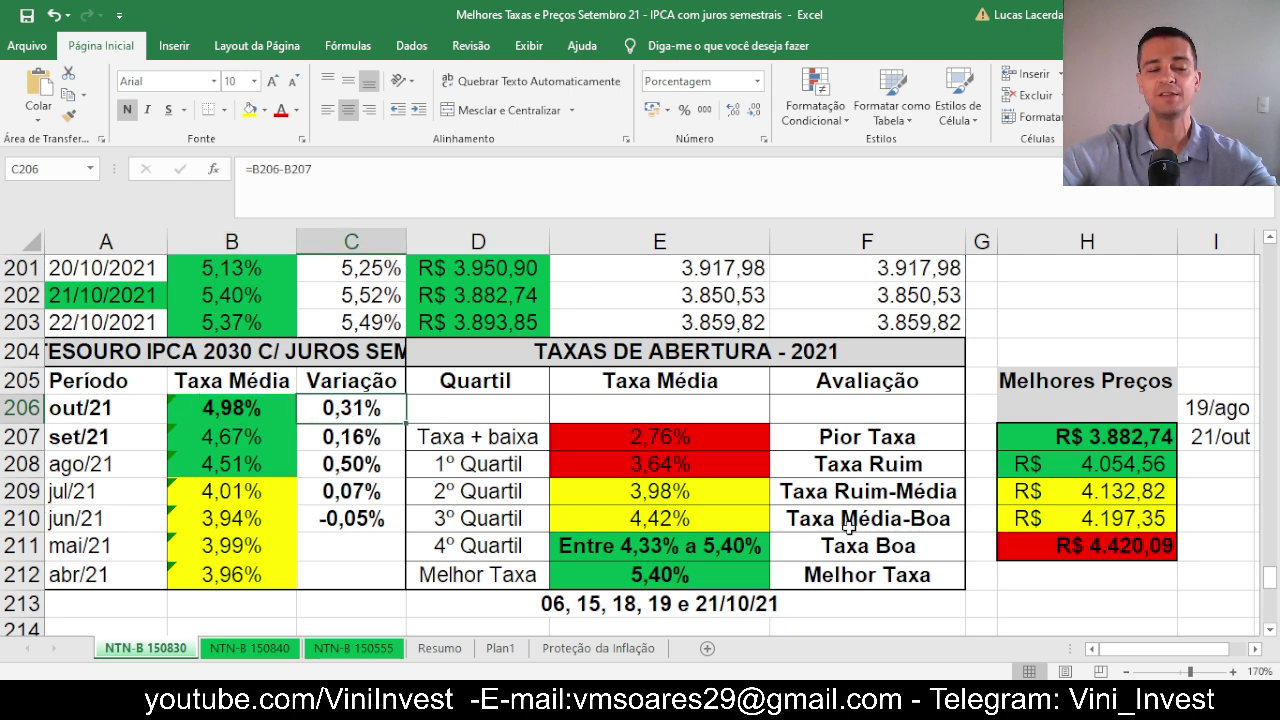
# View the line chart of monthly average rates and follow its trend from jul/21 to out/21.
pyautogui.scroll(-6, 848, 528)
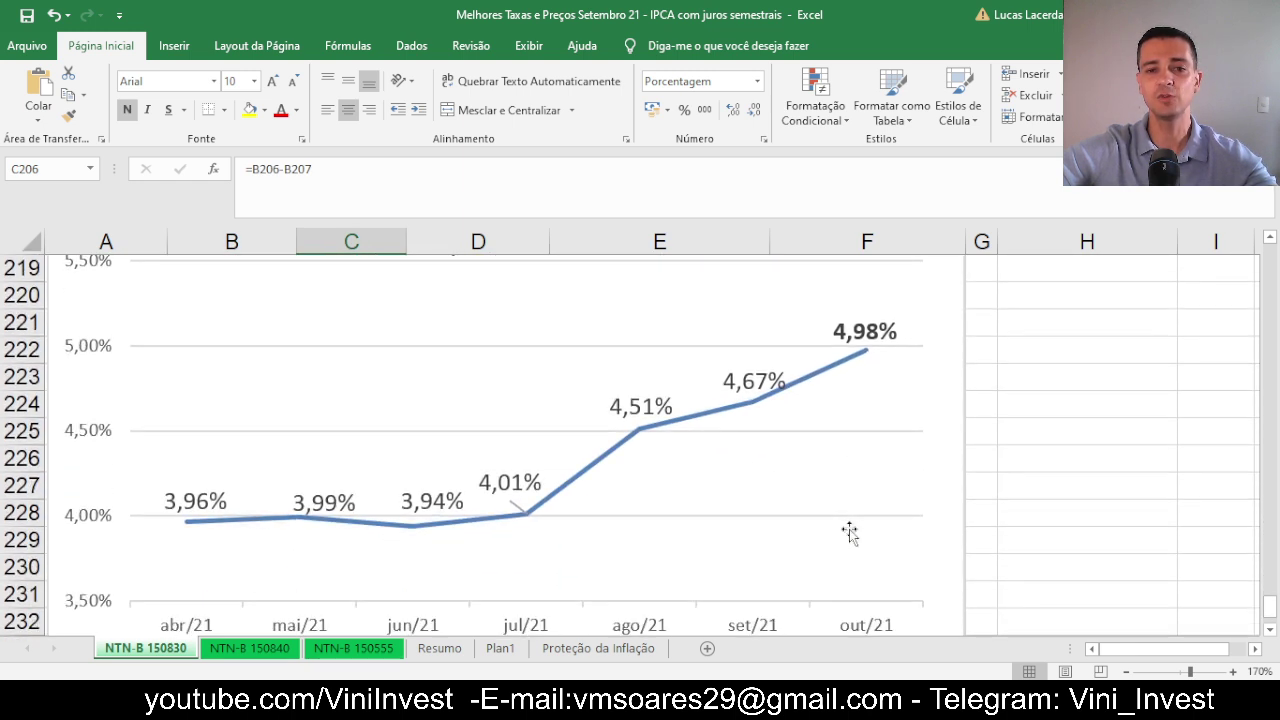
pyautogui.click(1269, 629)
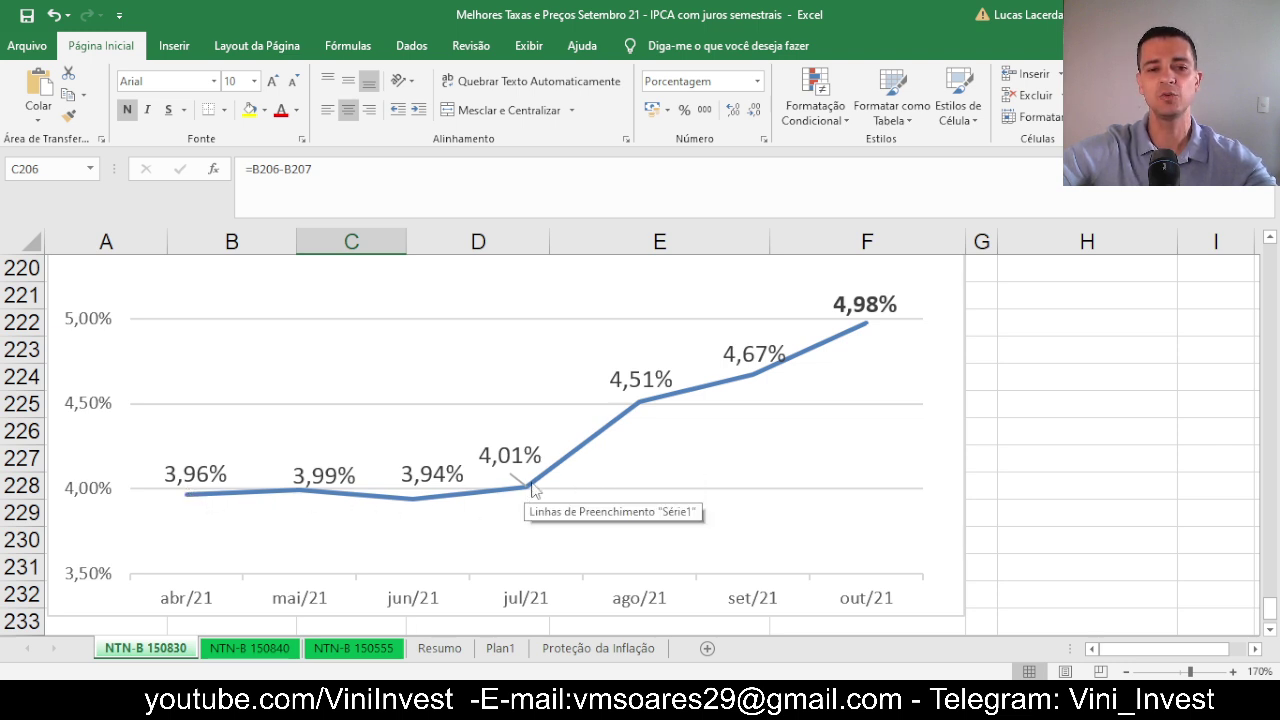
pyautogui.moveTo(637, 406)
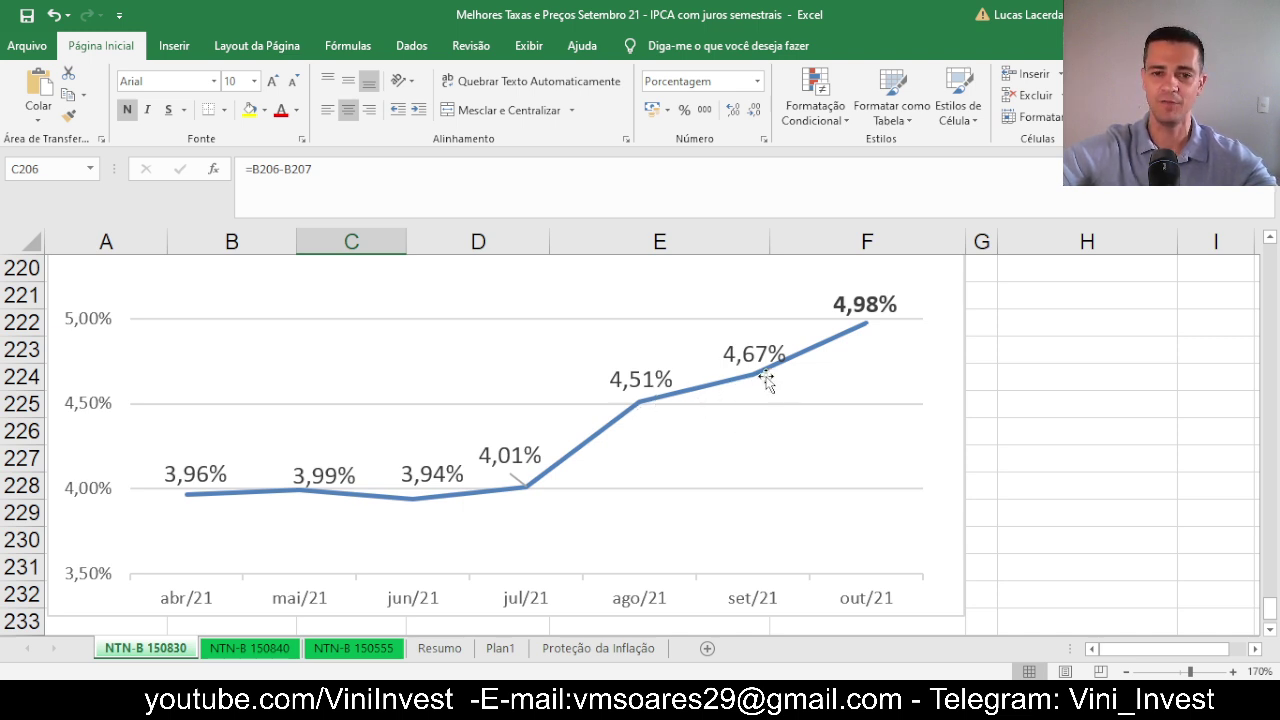
pyautogui.moveTo(770, 372)
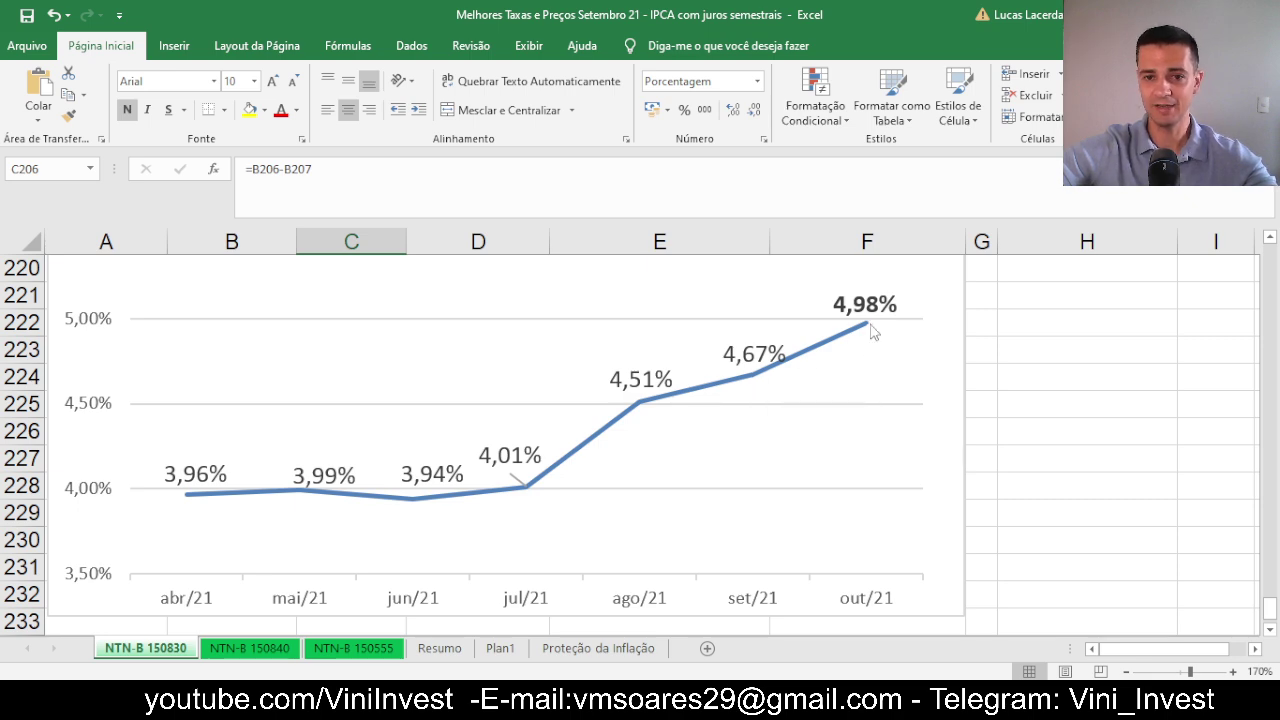
# Check the daily rate for 22/10/2021 and highlight the whole out/21 row in the summary table.
pyautogui.scroll(7, 1006, 468)
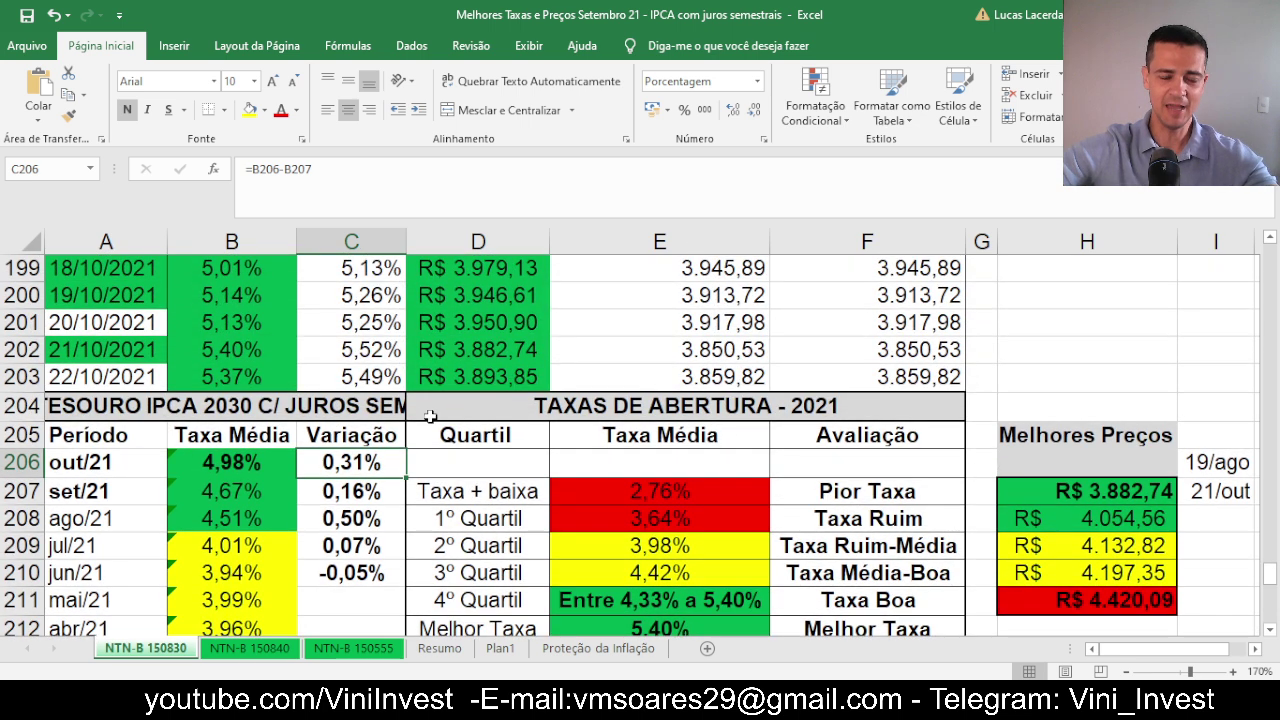
pyautogui.click(255, 377)
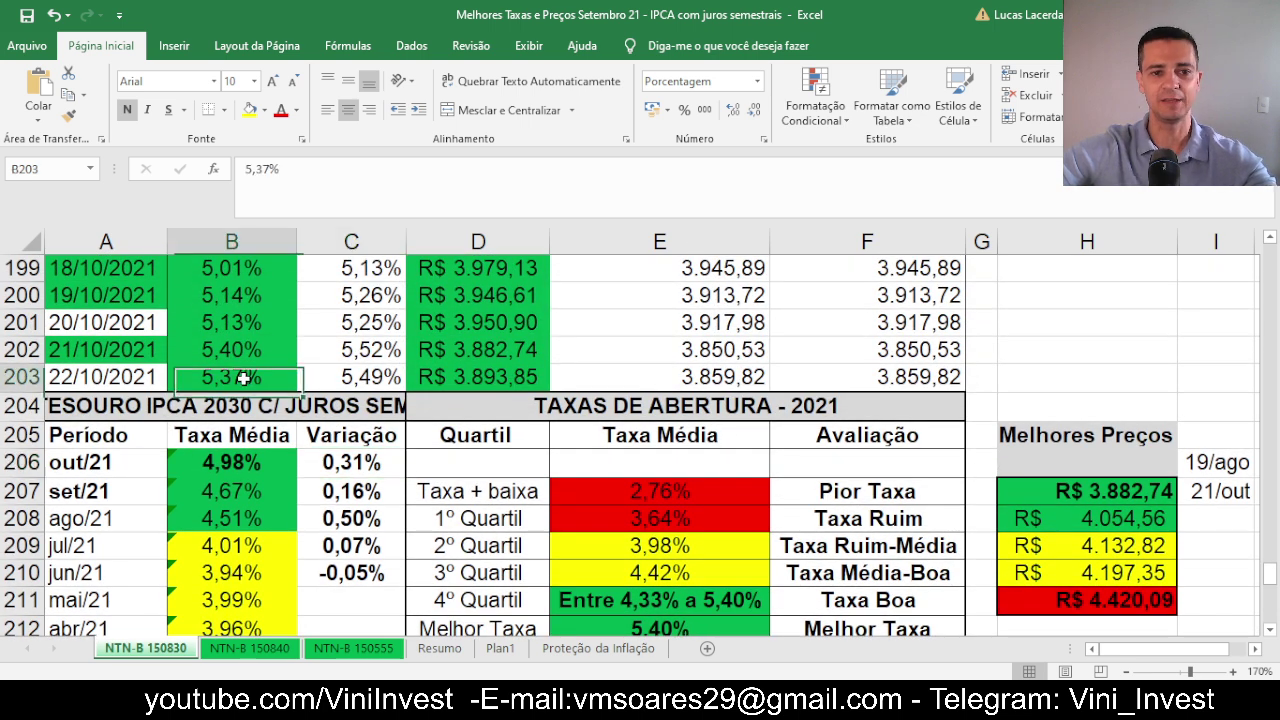
pyautogui.click(9, 469)
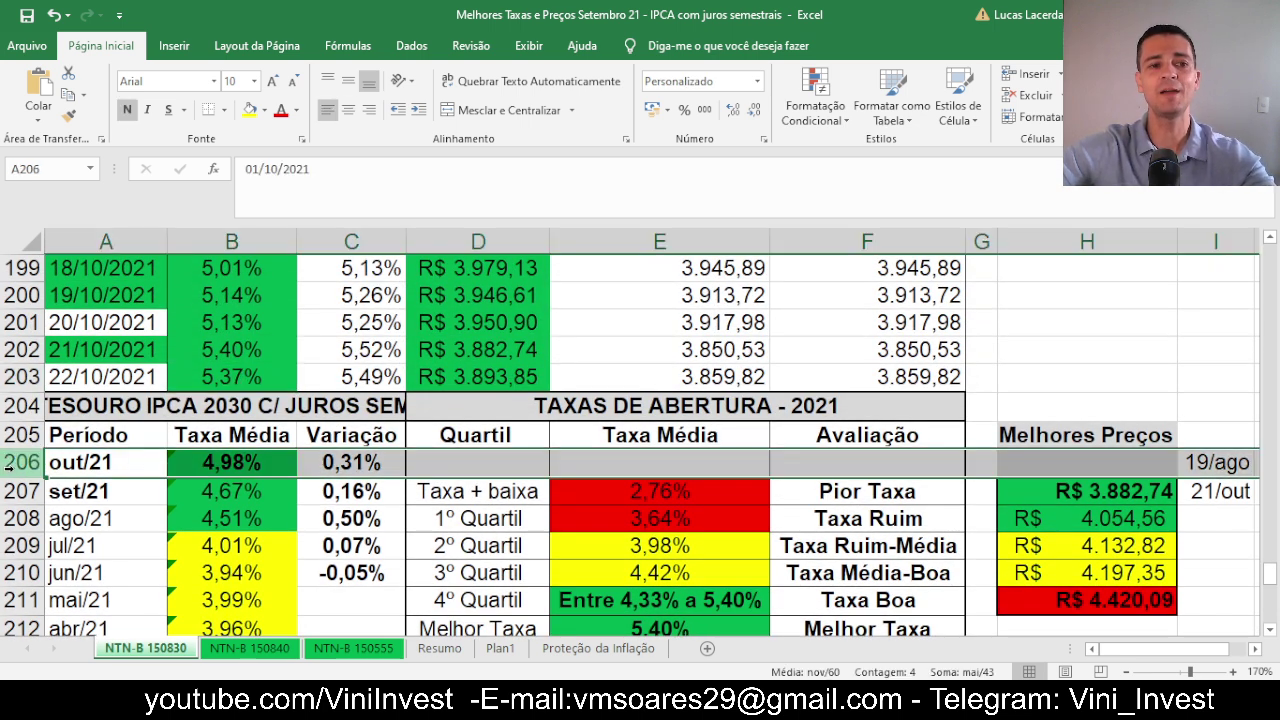
# Find the 12/08/2021 row in the daily history, highlight it and check that day's rate.
pyautogui.scroll(7, 244, 352)
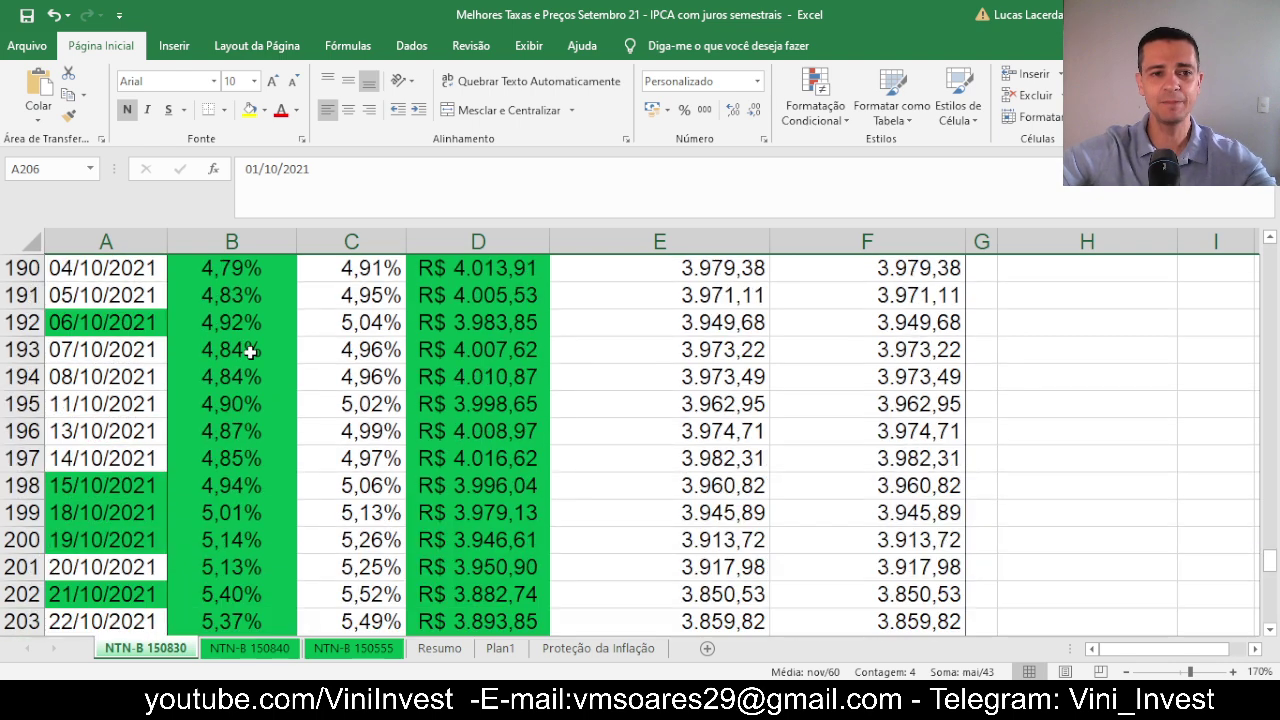
pyautogui.scroll(10, 250, 350)
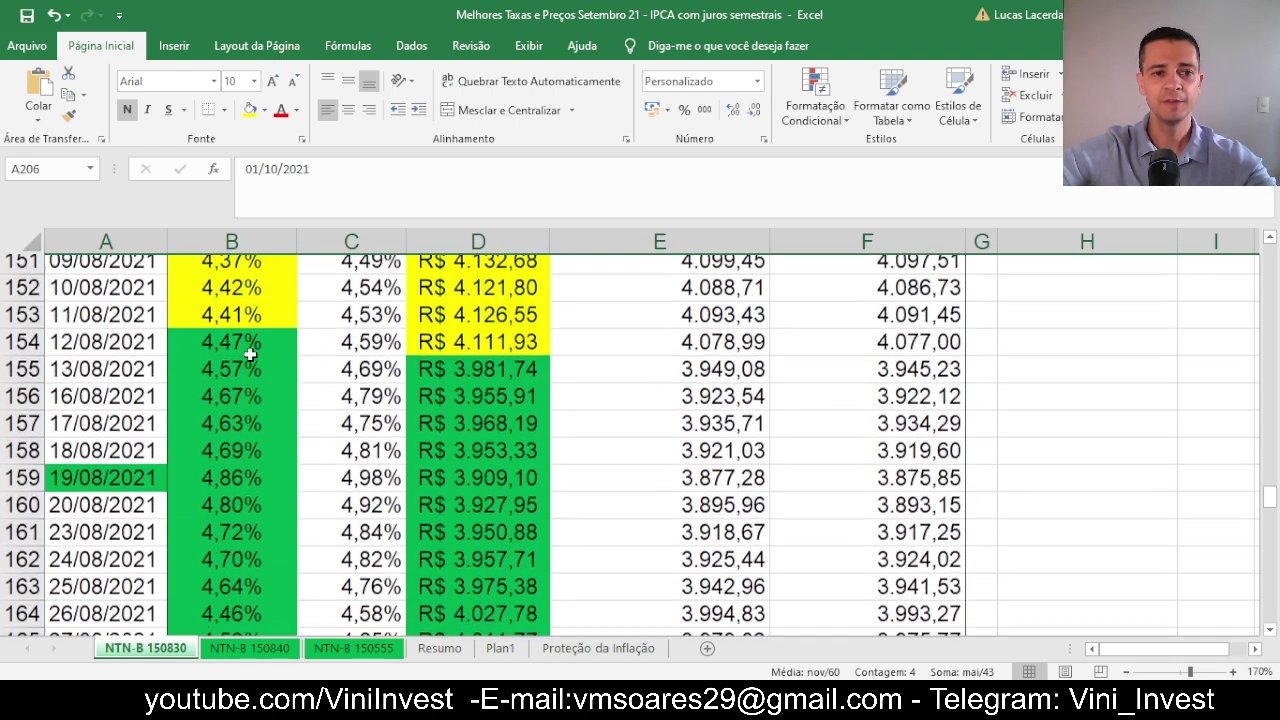
pyautogui.click(230, 431)
pyautogui.click(22, 431)
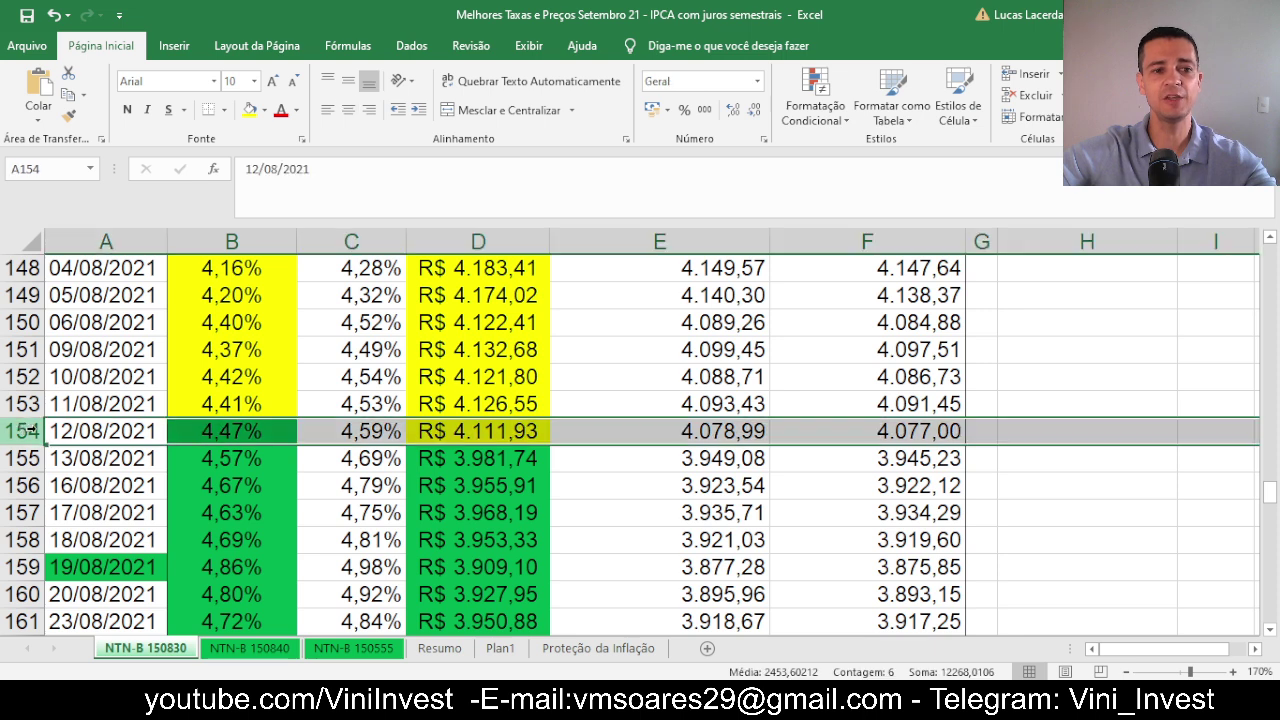
pyautogui.scroll(-3, 600, 511)
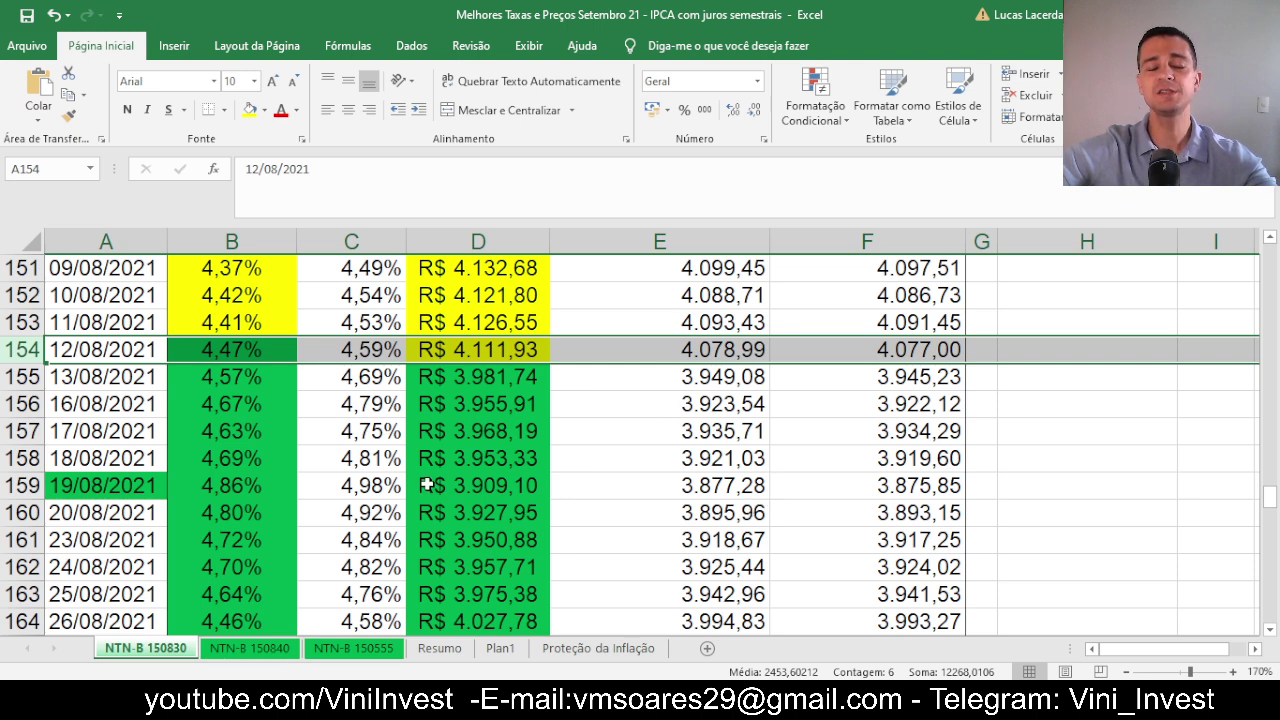
pyautogui.click(228, 348)
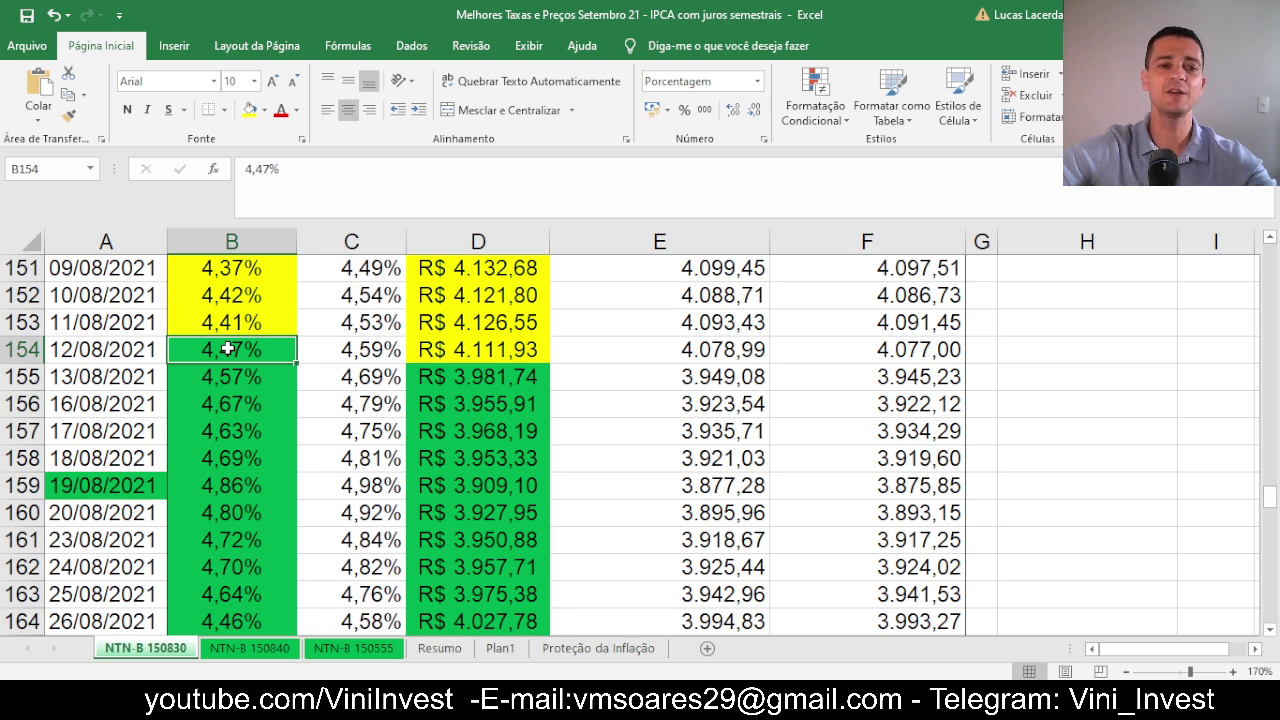
# Find the 19/08/2021 row in the daily history and check that day's rate.
pyautogui.scroll(-2, 228, 348)
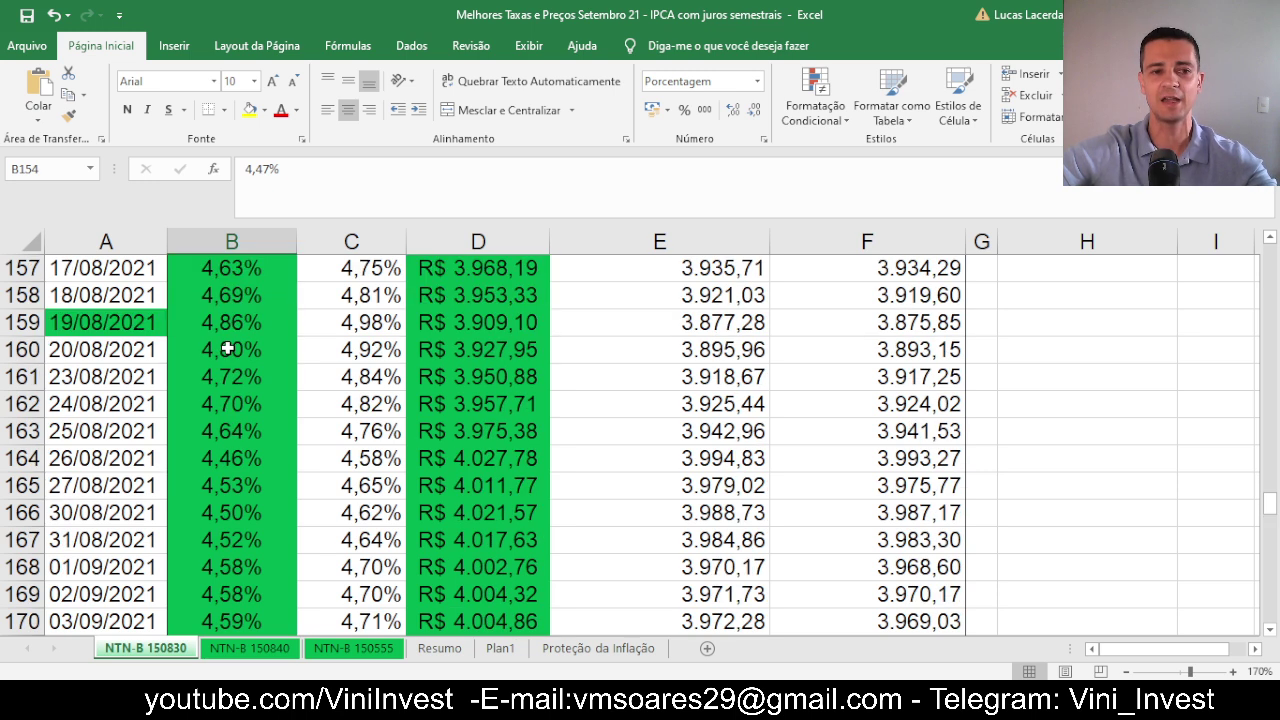
pyautogui.click(88, 318)
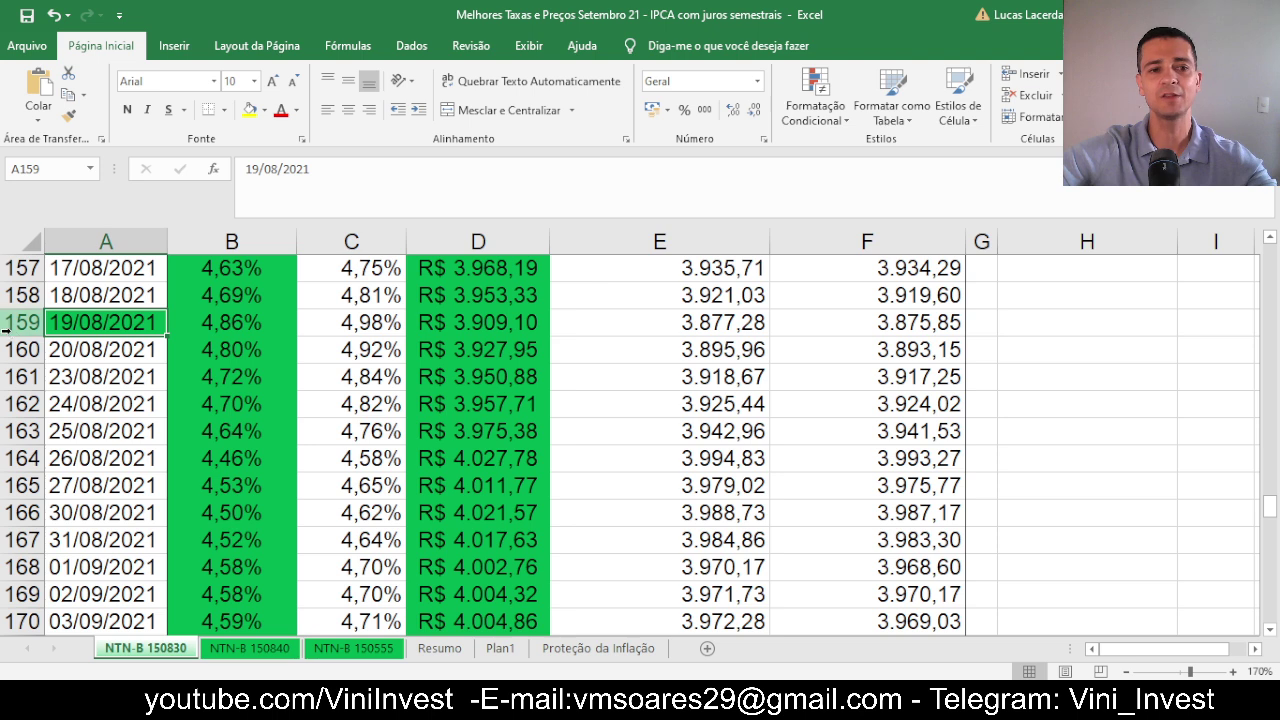
pyautogui.click(15, 322)
pyautogui.click(80, 325)
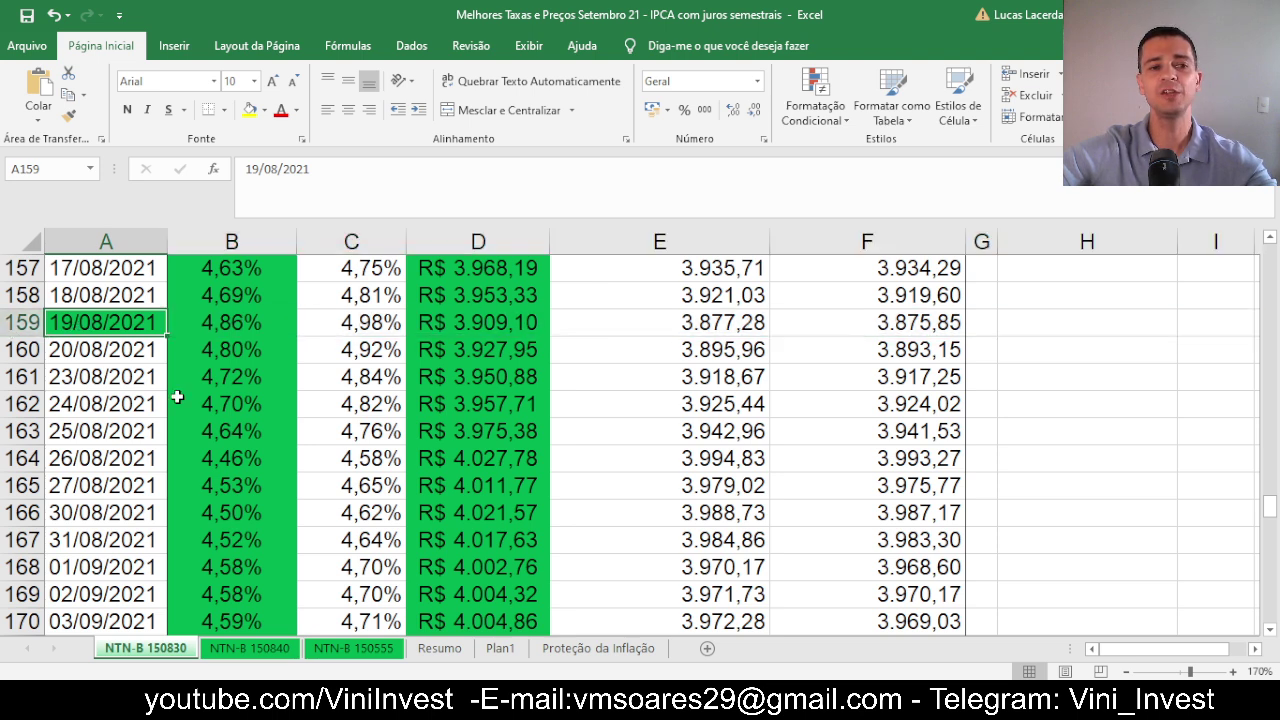
pyautogui.click(236, 328)
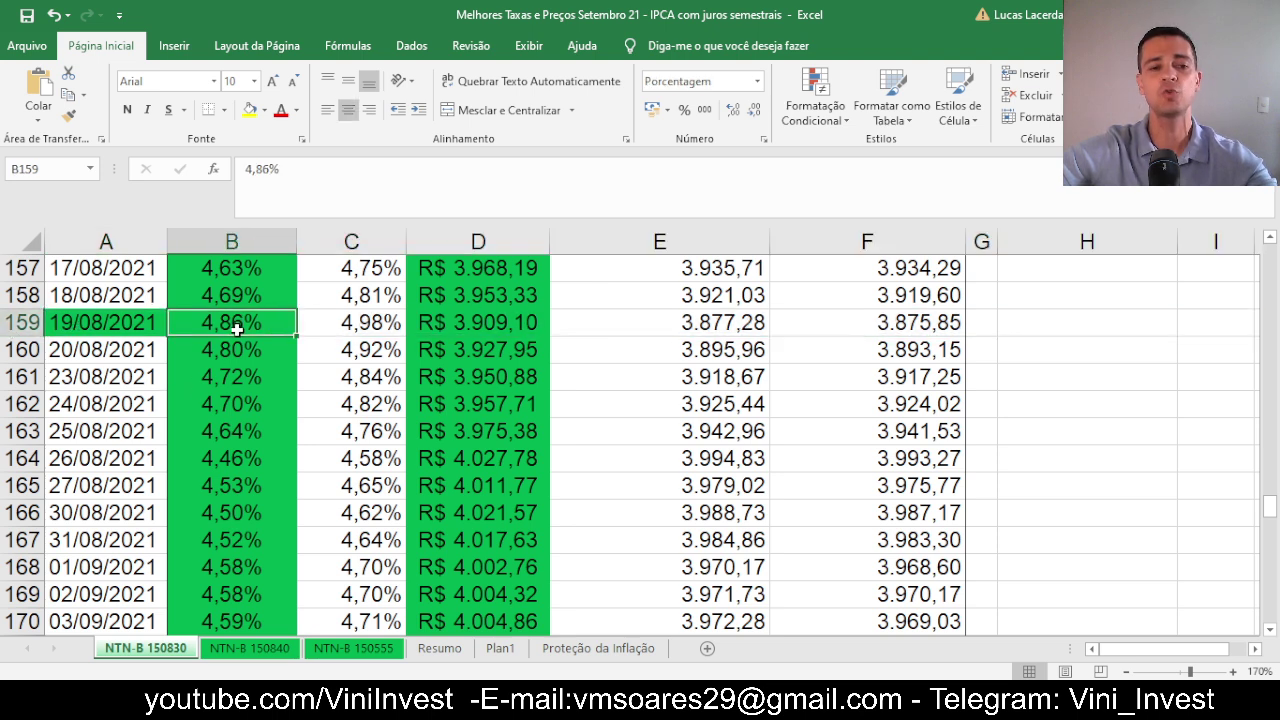
# Review the daily rates through September and October 2021 and select the whole dates column.
pyautogui.scroll(-12, 232, 370)
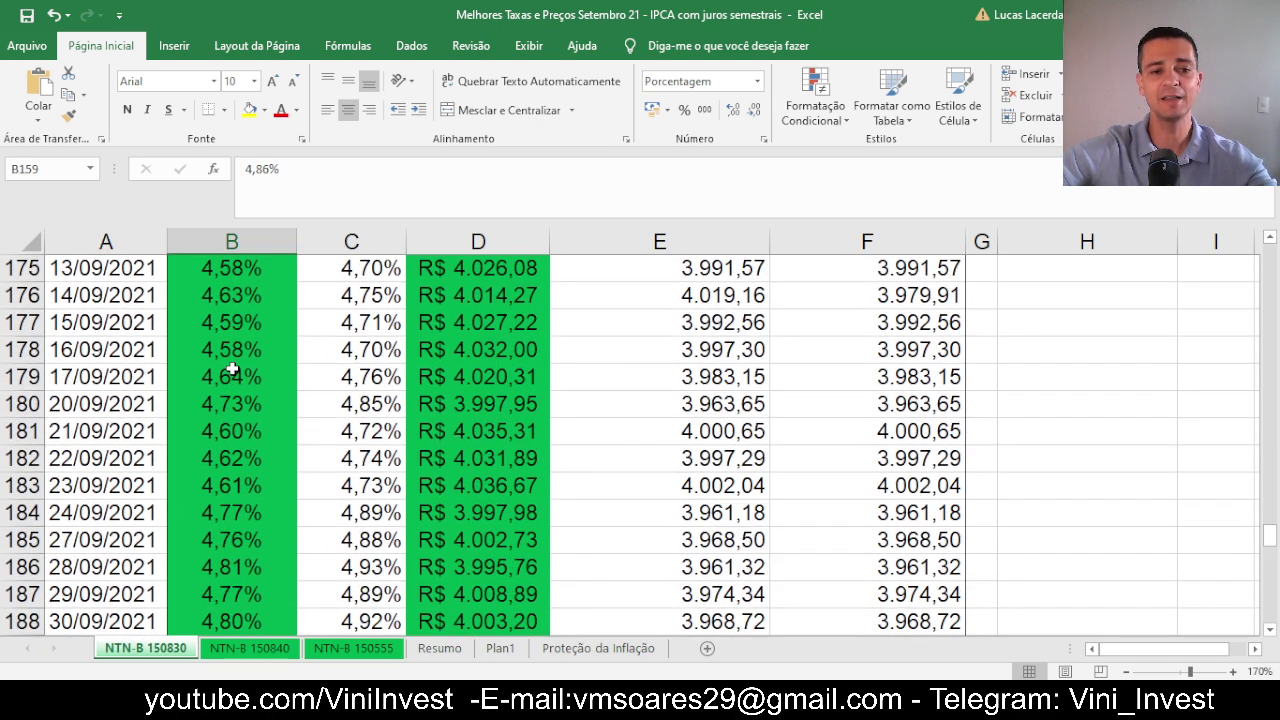
pyautogui.scroll(-1, 232, 370)
pyautogui.scroll(4, 229, 365)
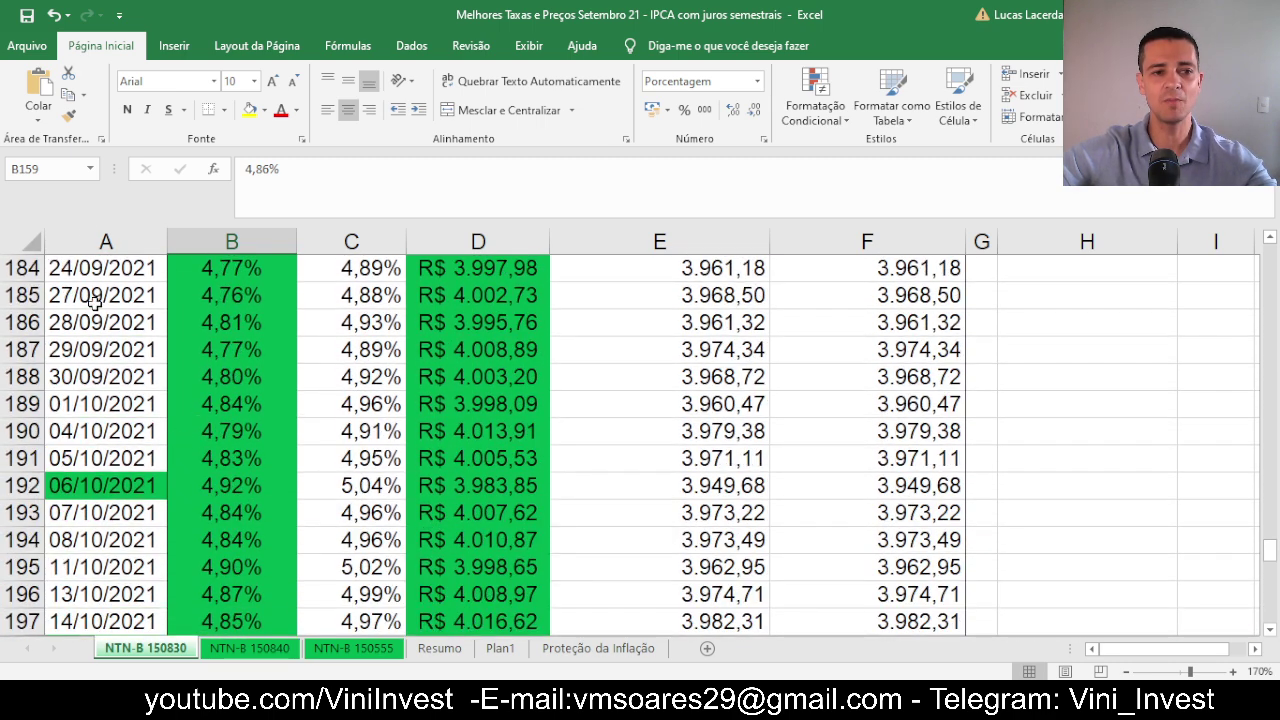
pyautogui.click(78, 242)
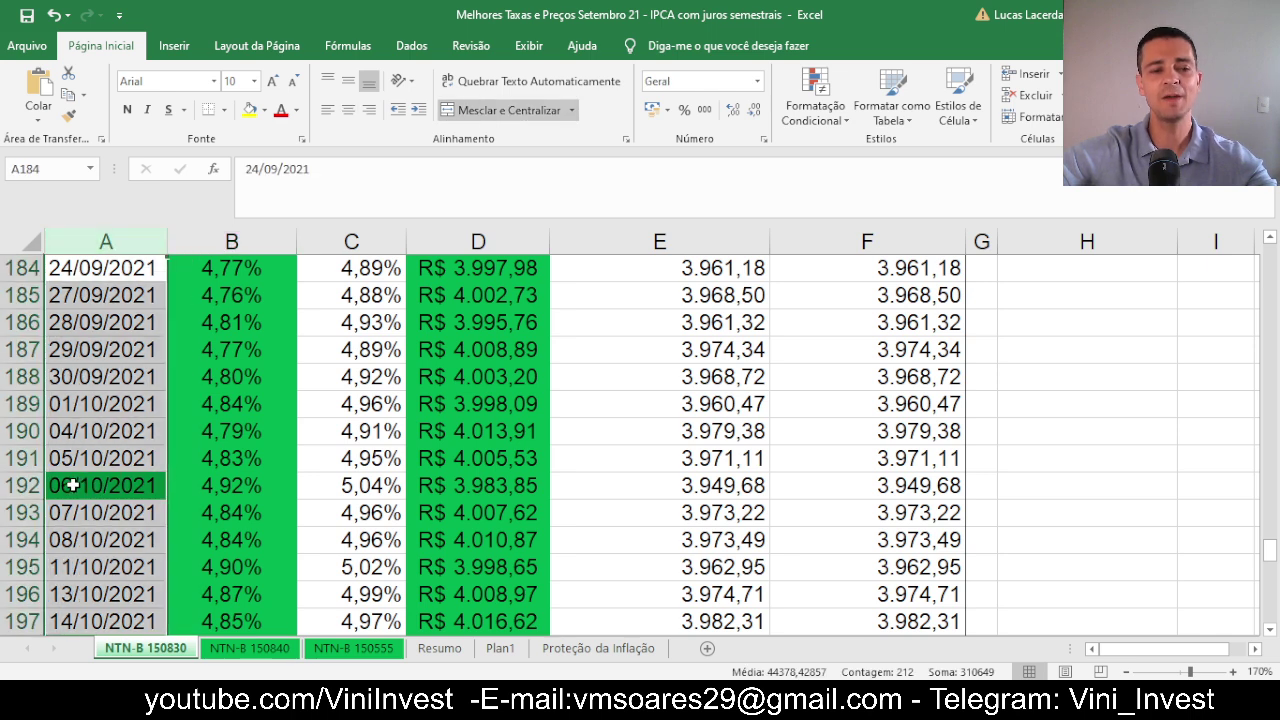
# Compare the daily rate for 06/10/2021 with the rate for 19/08/2021 in the daily history.
pyautogui.click(73, 485)
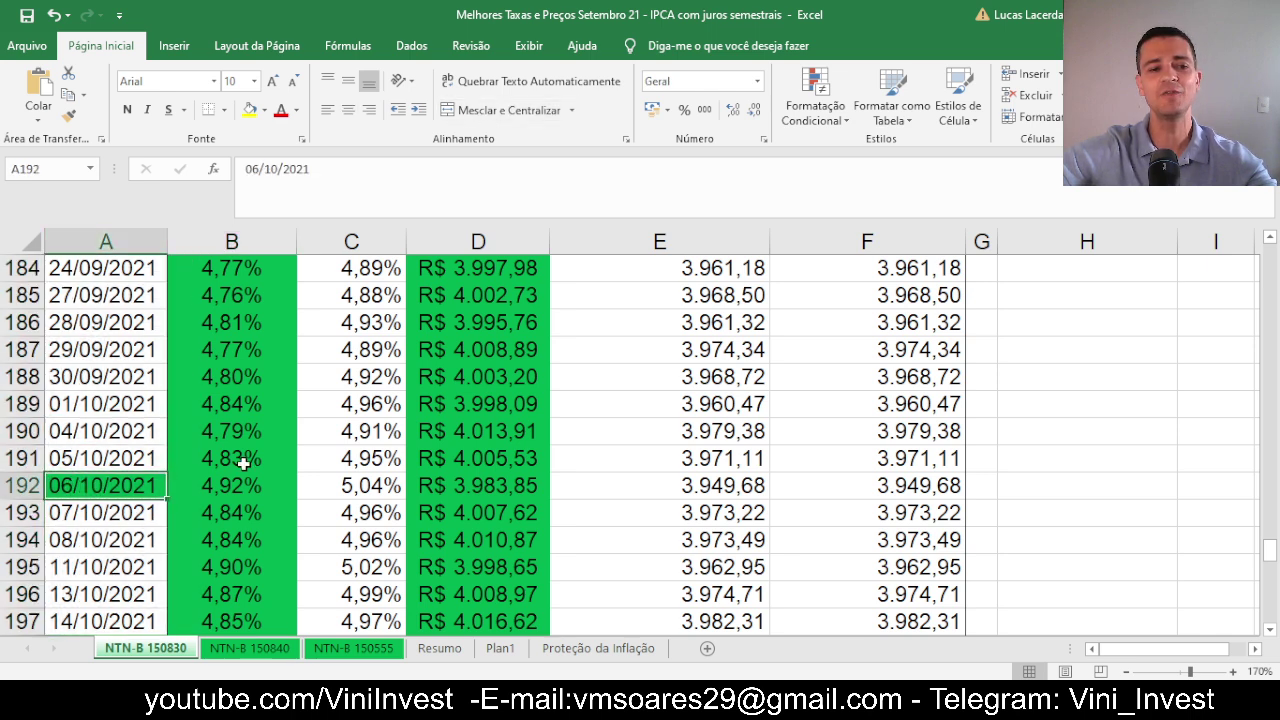
pyautogui.scroll(7, 240, 460)
pyautogui.scroll(2, 240, 460)
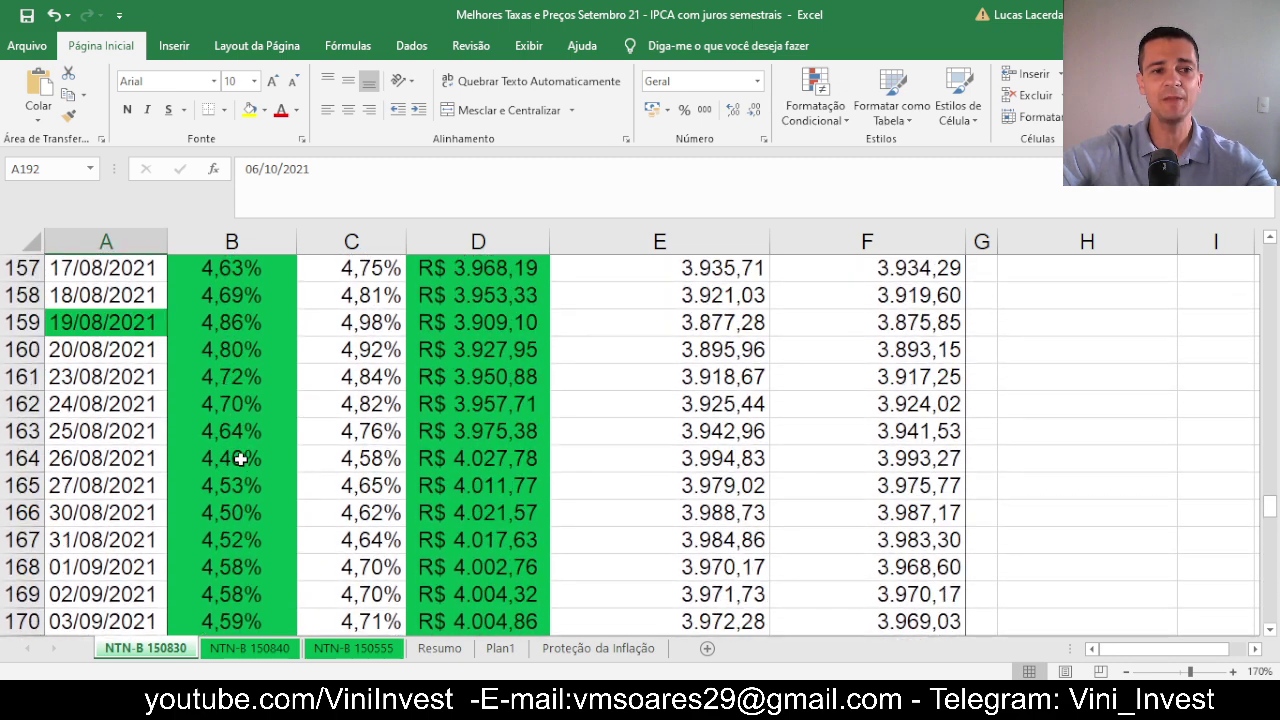
pyautogui.click(102, 322)
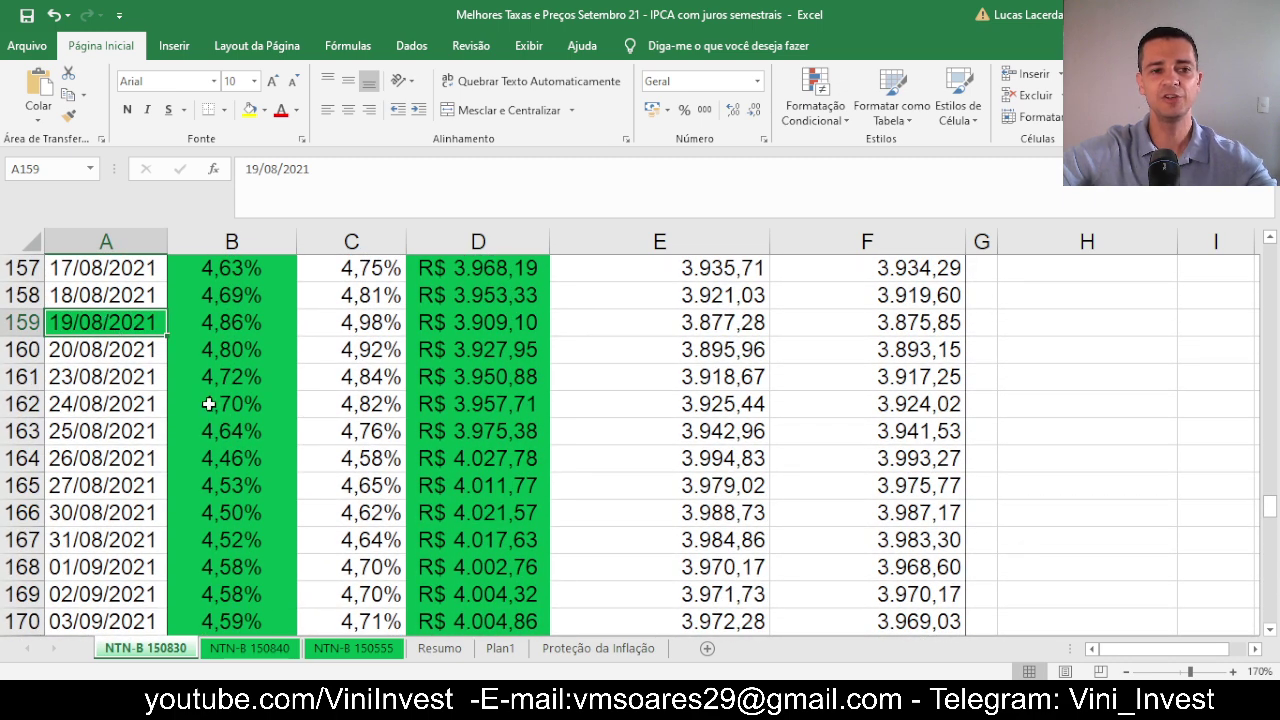
pyautogui.click(248, 318)
pyautogui.scroll(-3, 216, 408)
pyautogui.scroll(-6, 216, 408)
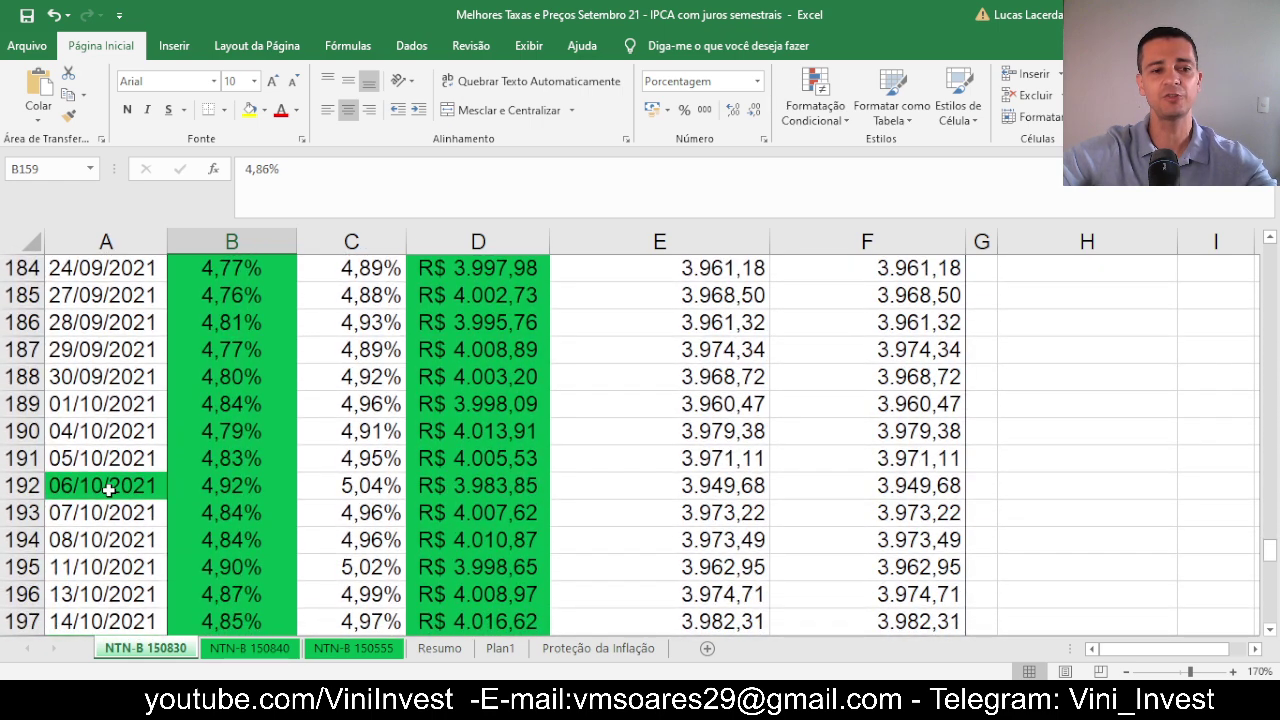
pyautogui.click(108, 489)
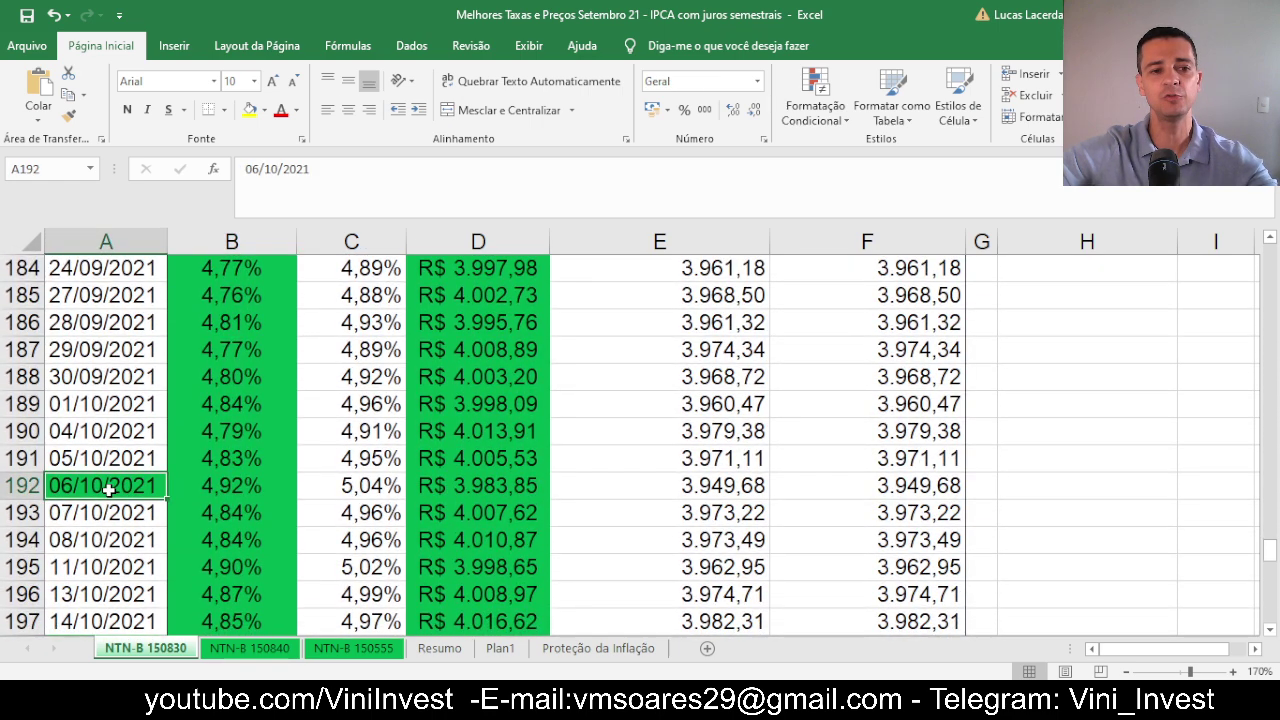
pyautogui.click(222, 488)
# Find the late-October rows in the daily history and select the dates from 18/10/2021 to 21/10/2021.
pyautogui.scroll(-2, 222, 488)
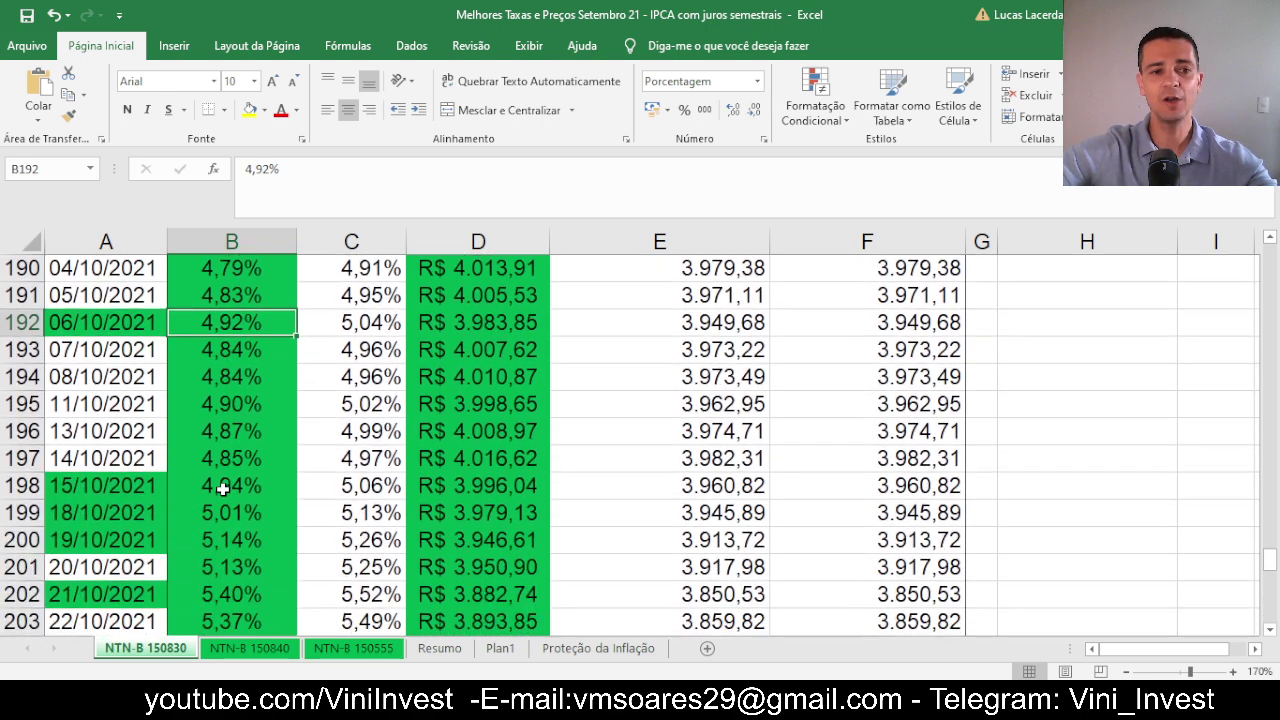
pyautogui.scroll(-2, 222, 488)
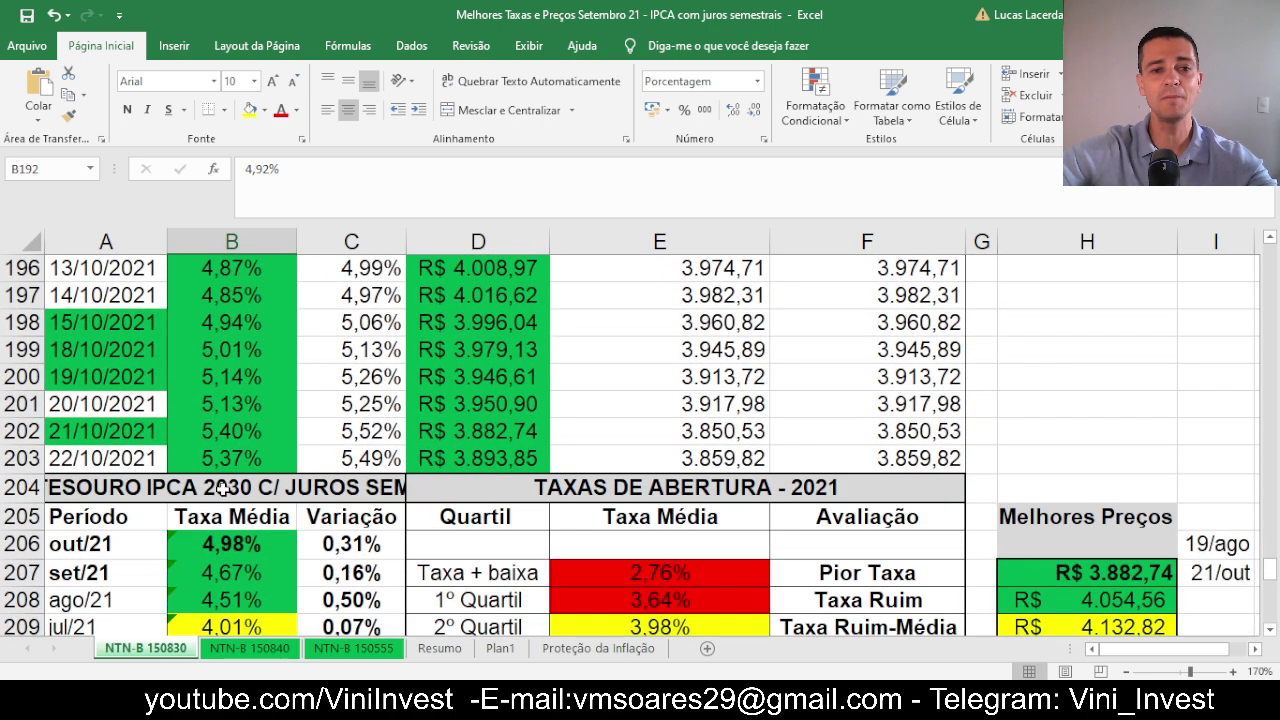
pyautogui.click(1269, 630)
pyautogui.click(1269, 630)
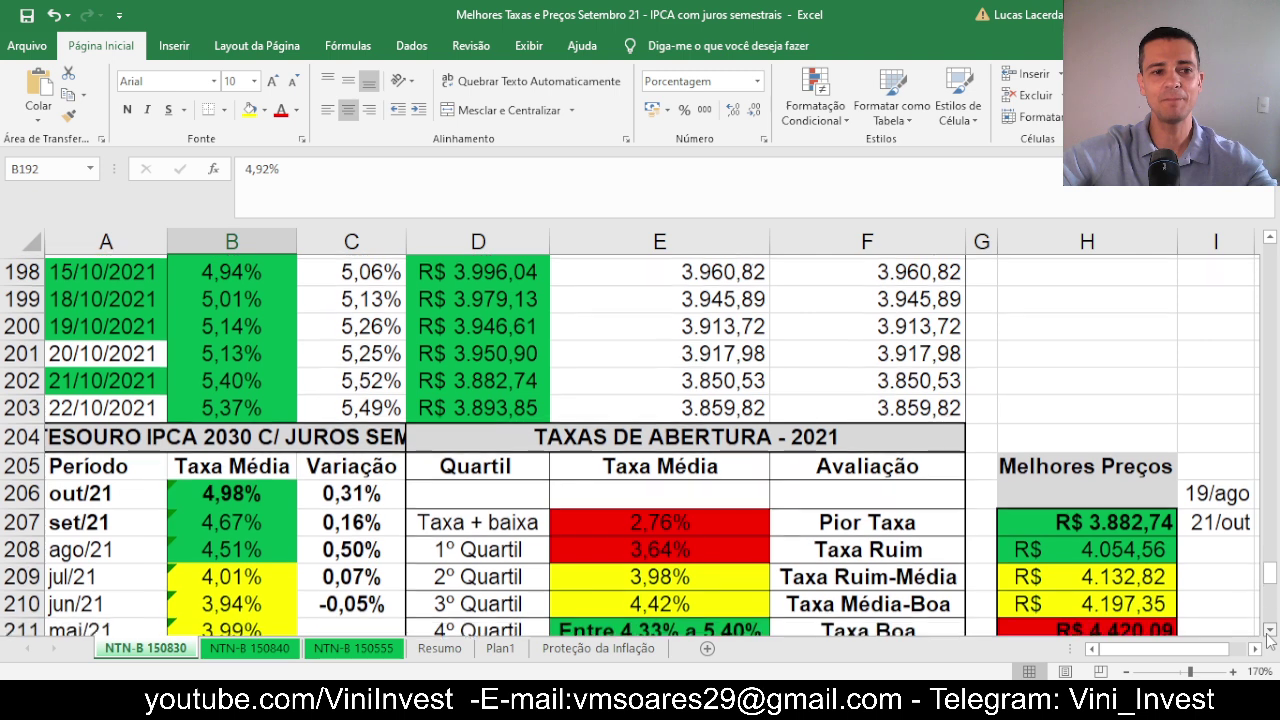
pyautogui.click(92, 307)
pyautogui.moveTo(92, 308); pyautogui.dragTo(91, 376)
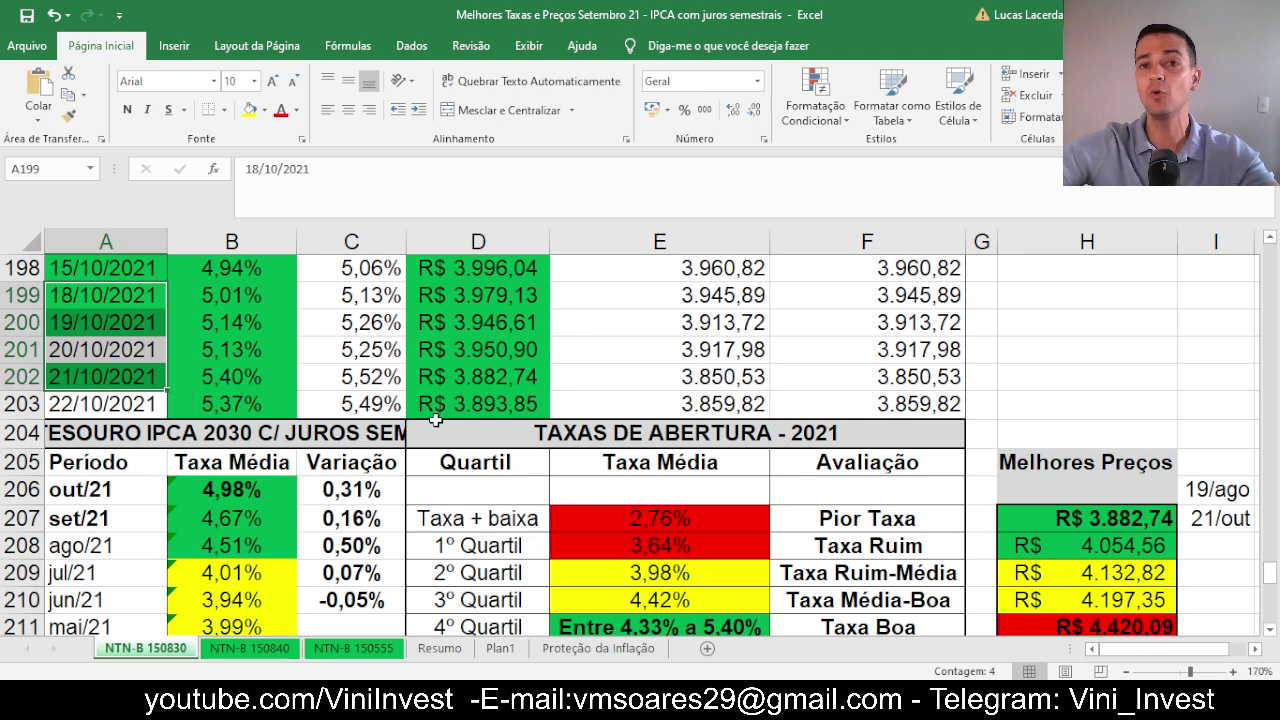
# Check the highlighted October dates 15, 18, 19 and 21/10/2021 and their daily rates one by one.
pyautogui.click(126, 268)
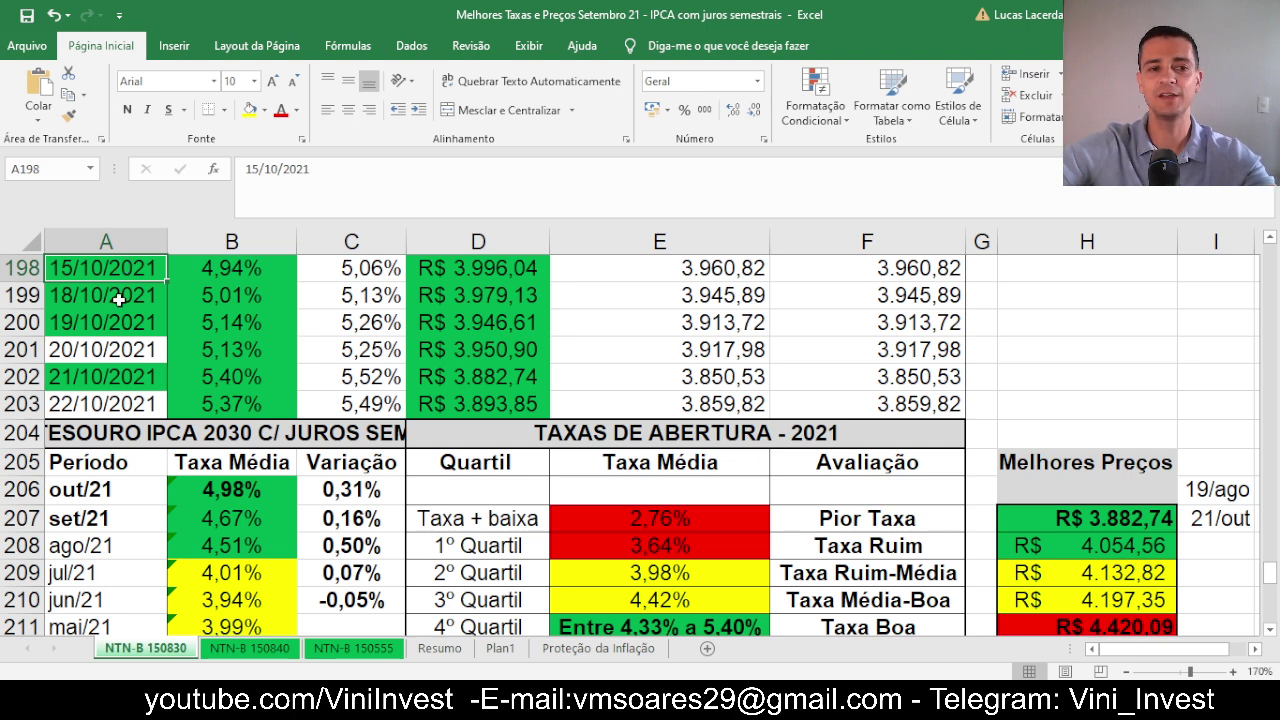
pyautogui.click(122, 295)
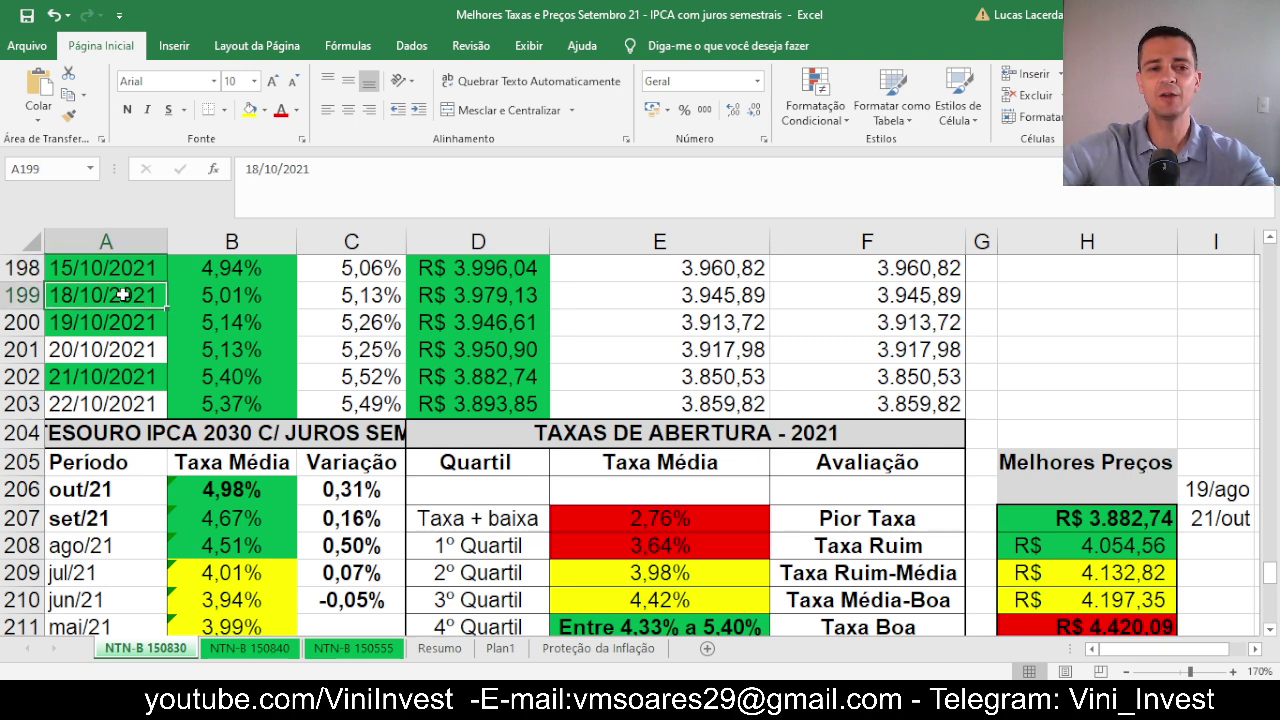
pyautogui.click(246, 296)
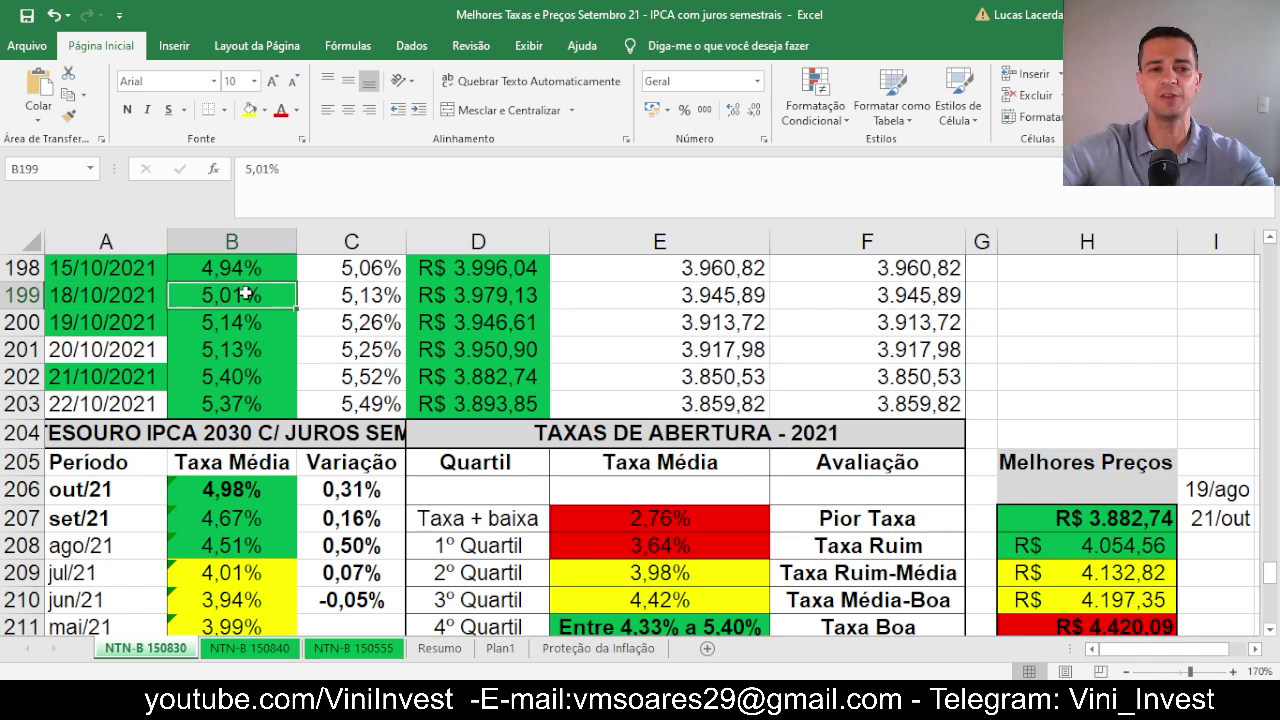
pyautogui.click(127, 319)
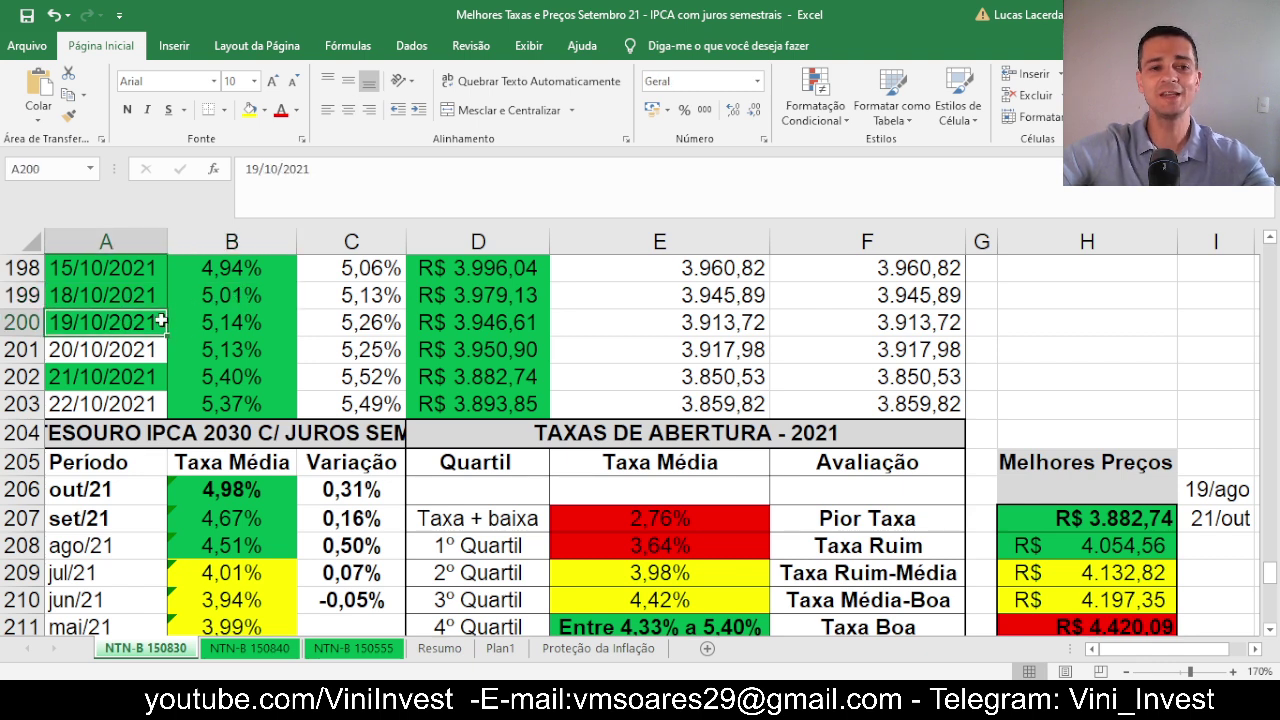
pyautogui.click(231, 324)
pyautogui.click(134, 380)
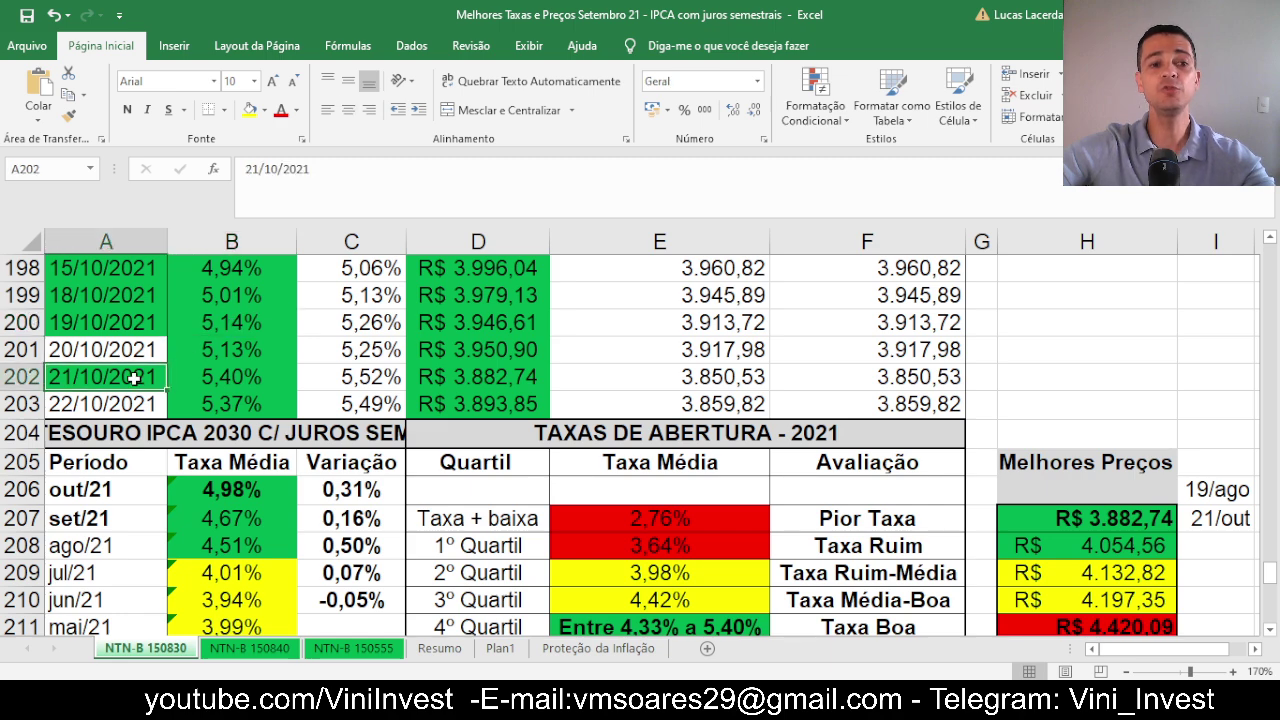
pyautogui.click(193, 380)
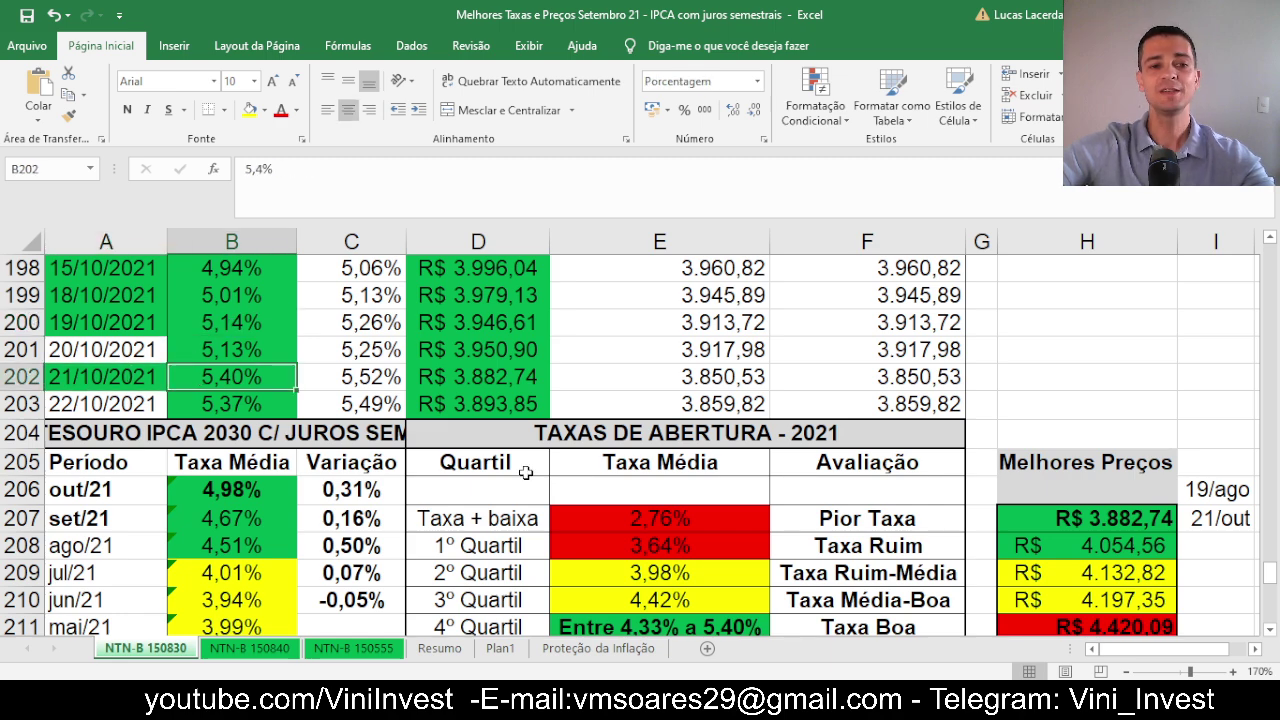
# Review the opening rates table and select the note listing the best-rate dates beneath it.
pyautogui.click(1270, 631)
pyautogui.click(1270, 631)
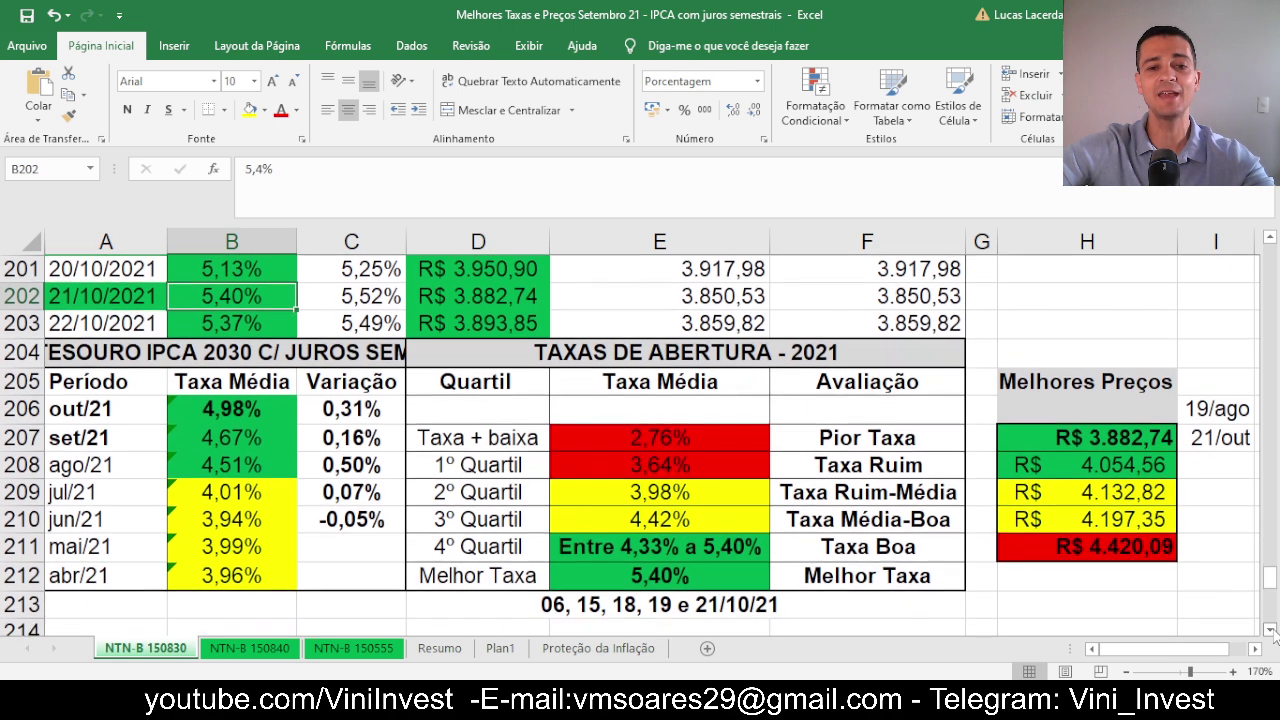
pyautogui.click(594, 612)
pyautogui.click(492, 622)
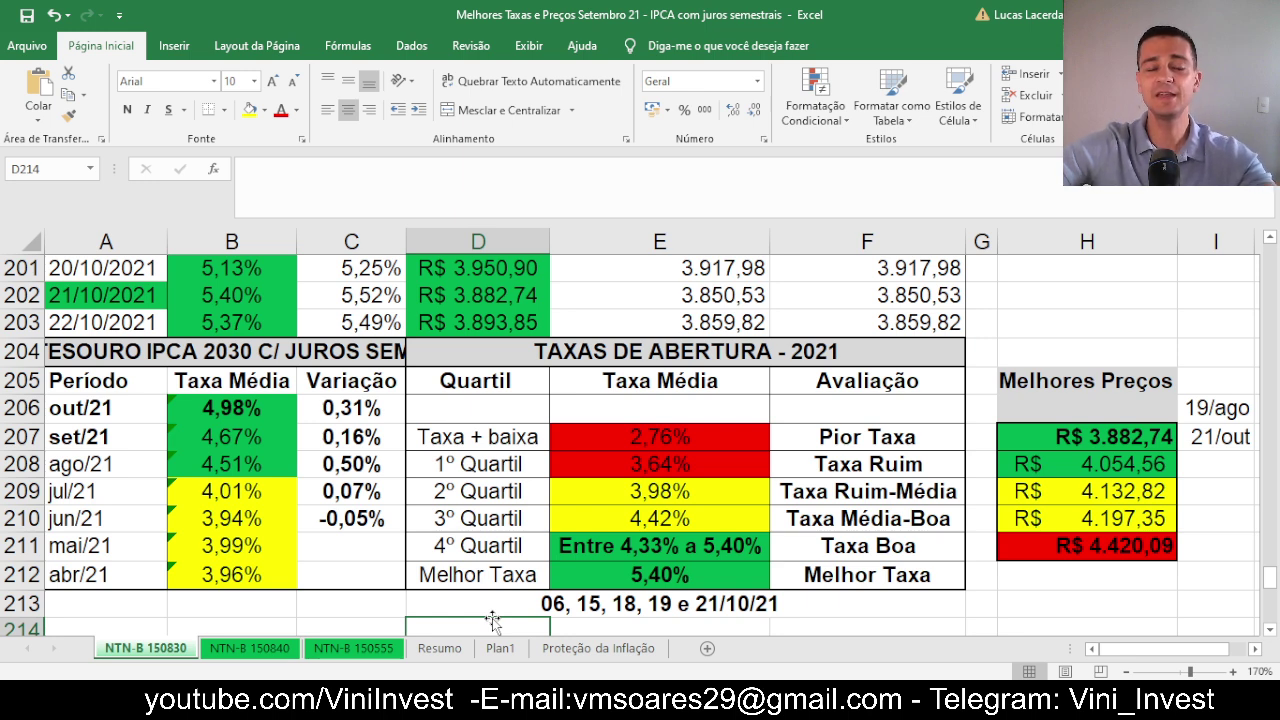
pyautogui.click(583, 608)
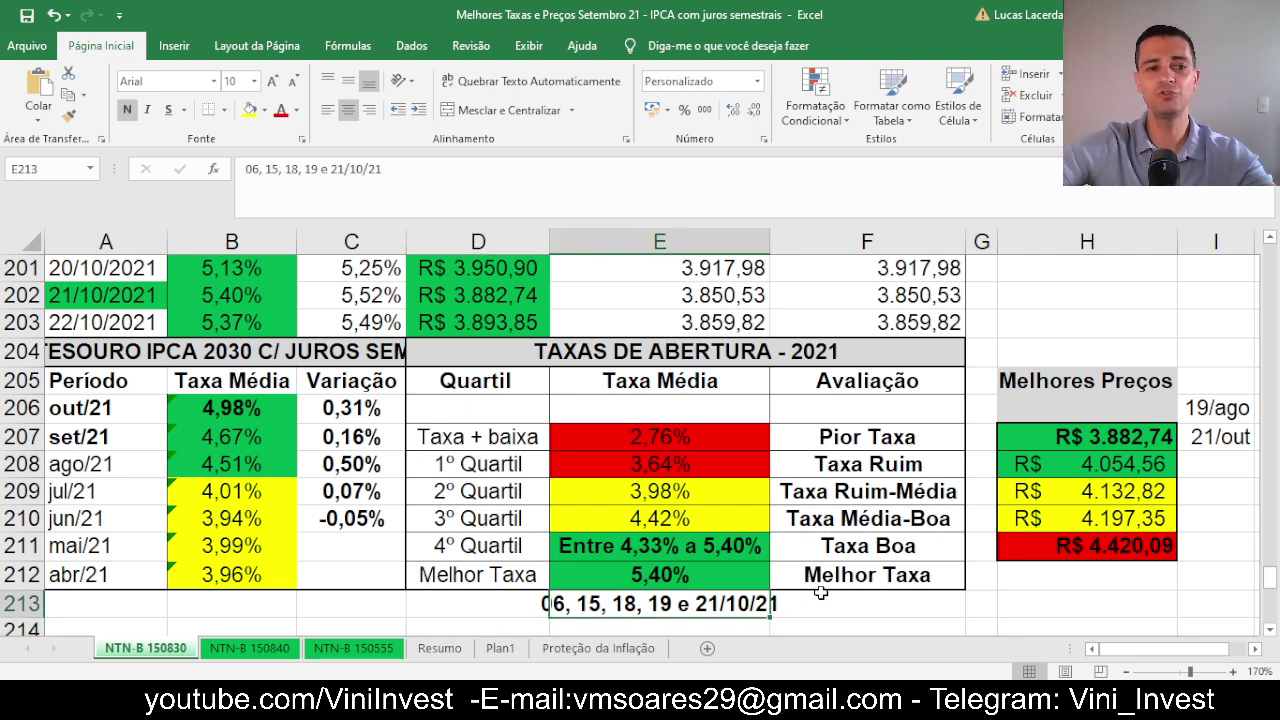
# Compare the out/21 average row with the 21/10/2021 and 22/10/2021 rows and the 4º Quartil rate range.
pyautogui.click(4, 408)
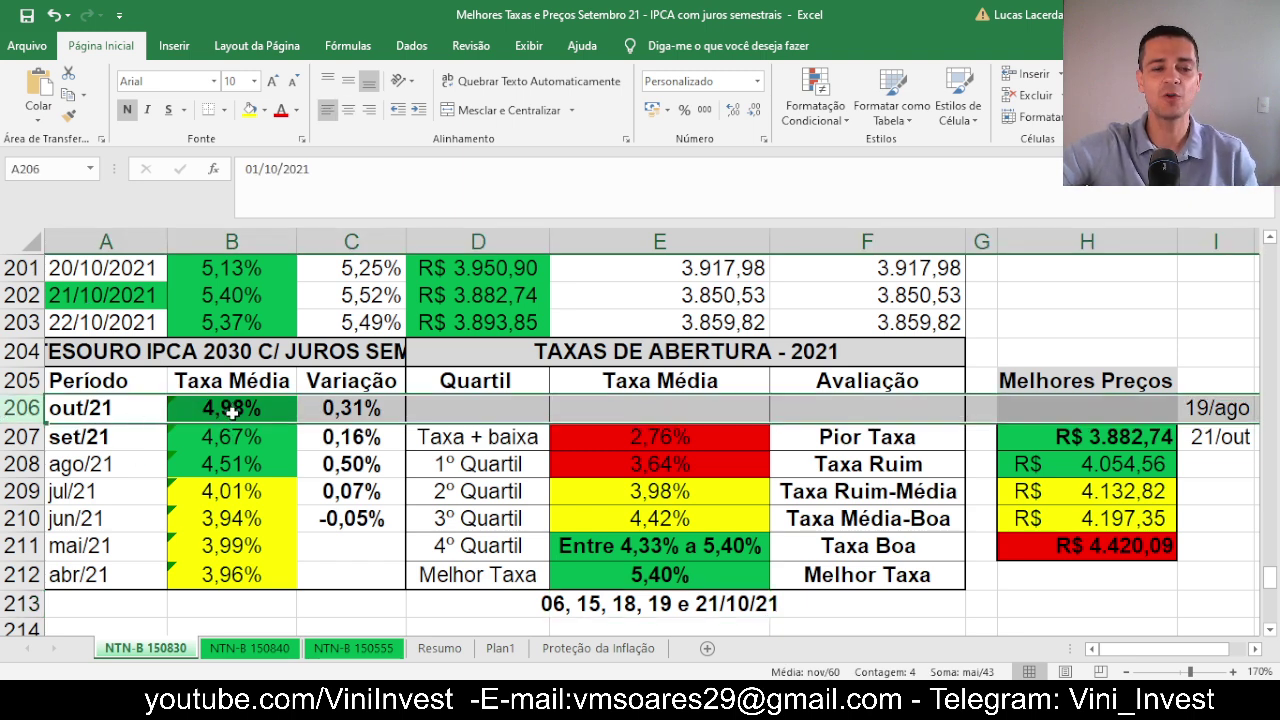
pyautogui.click(8, 322)
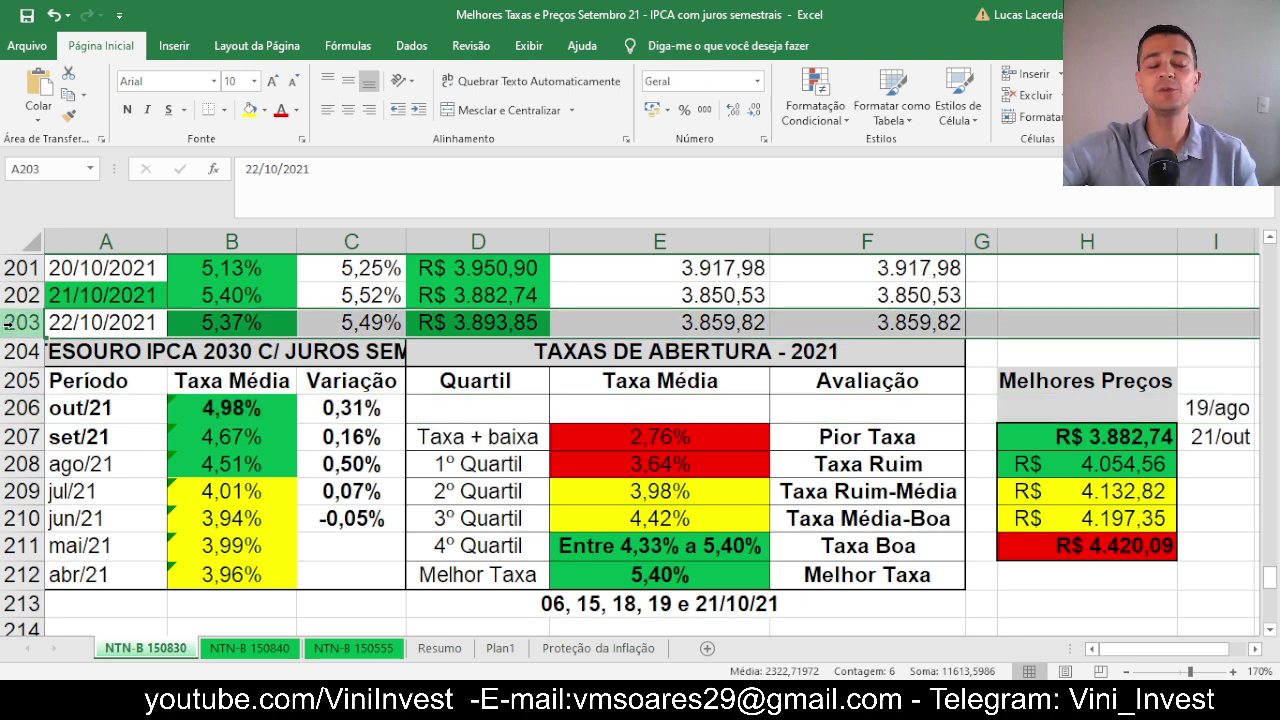
pyautogui.moveTo(20, 295); pyautogui.dragTo(22, 320)
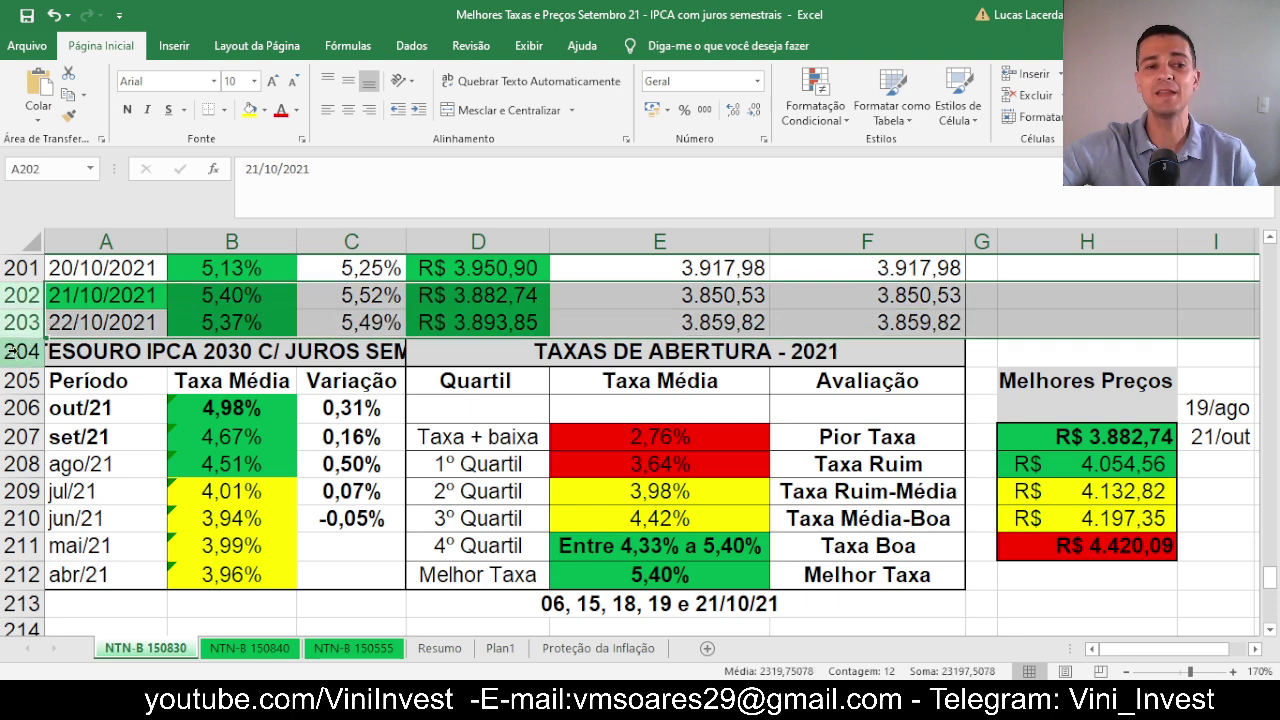
pyautogui.click(14, 408)
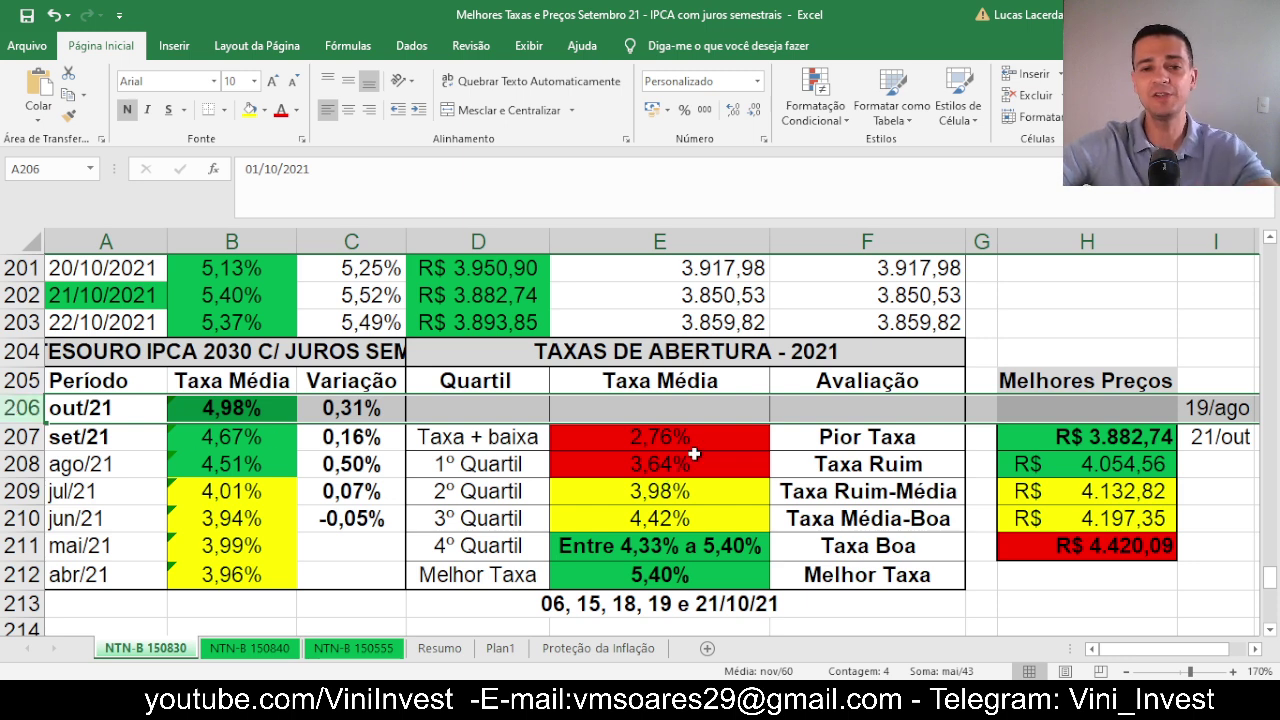
pyautogui.click(643, 552)
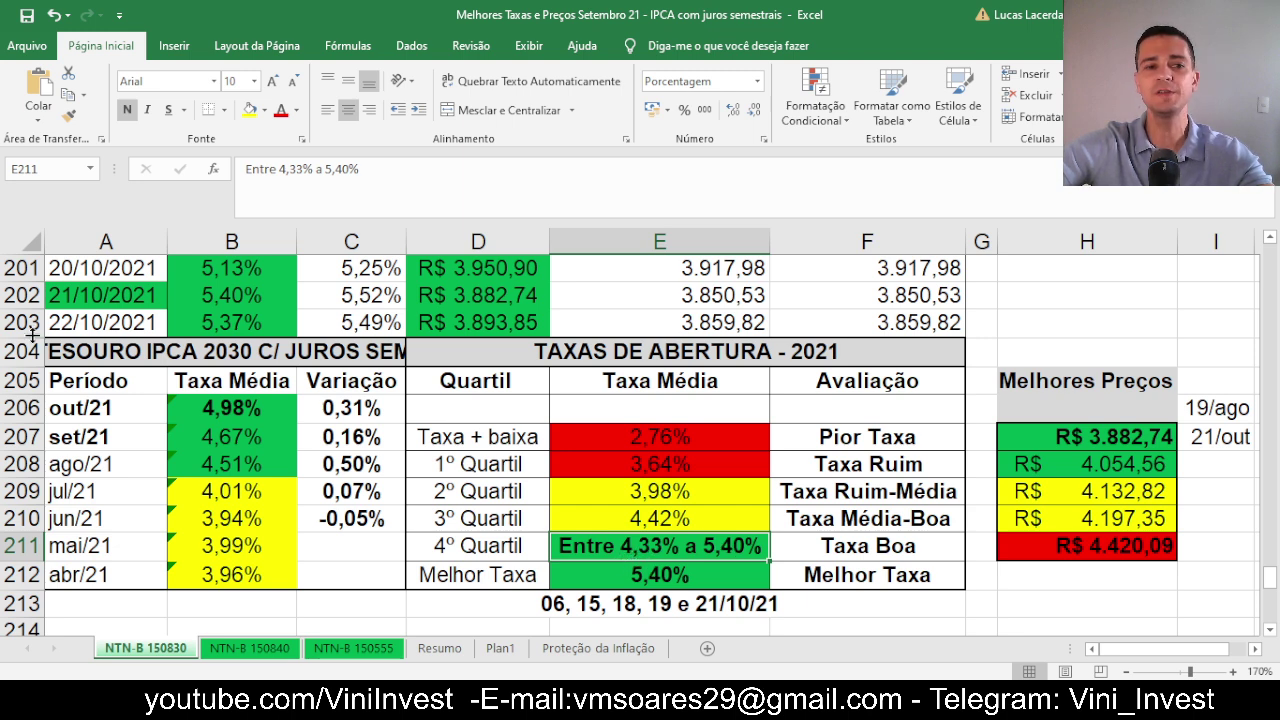
pyautogui.click(20, 295)
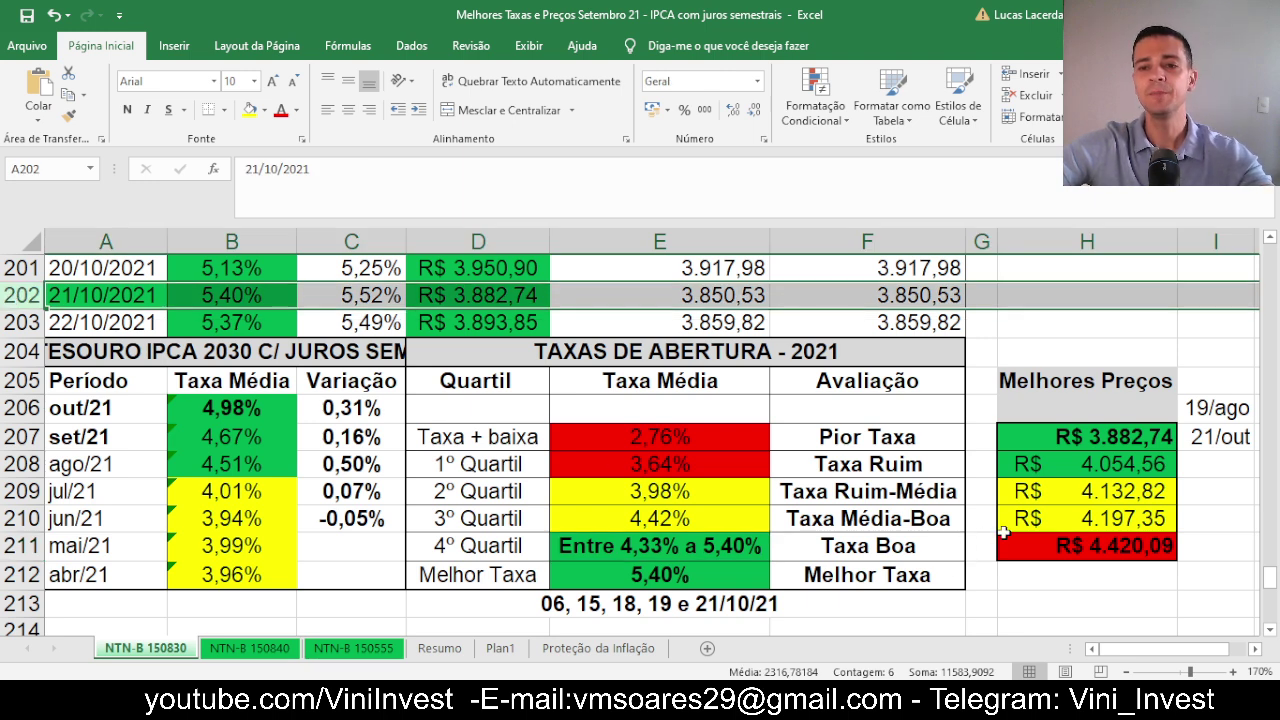
# Inspect the two lowest values under Melhores Preços and compare them with the price in the 21/10/2021 row.
pyautogui.click(1112, 440)
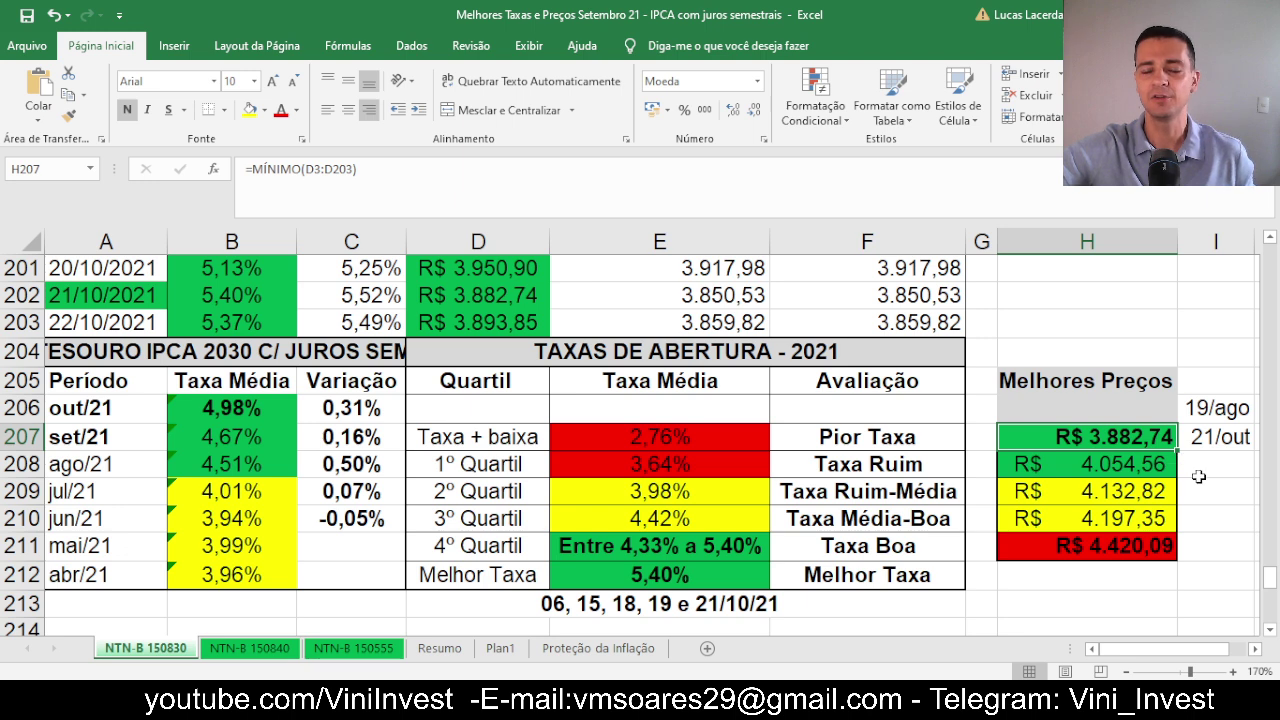
pyautogui.click(1139, 464)
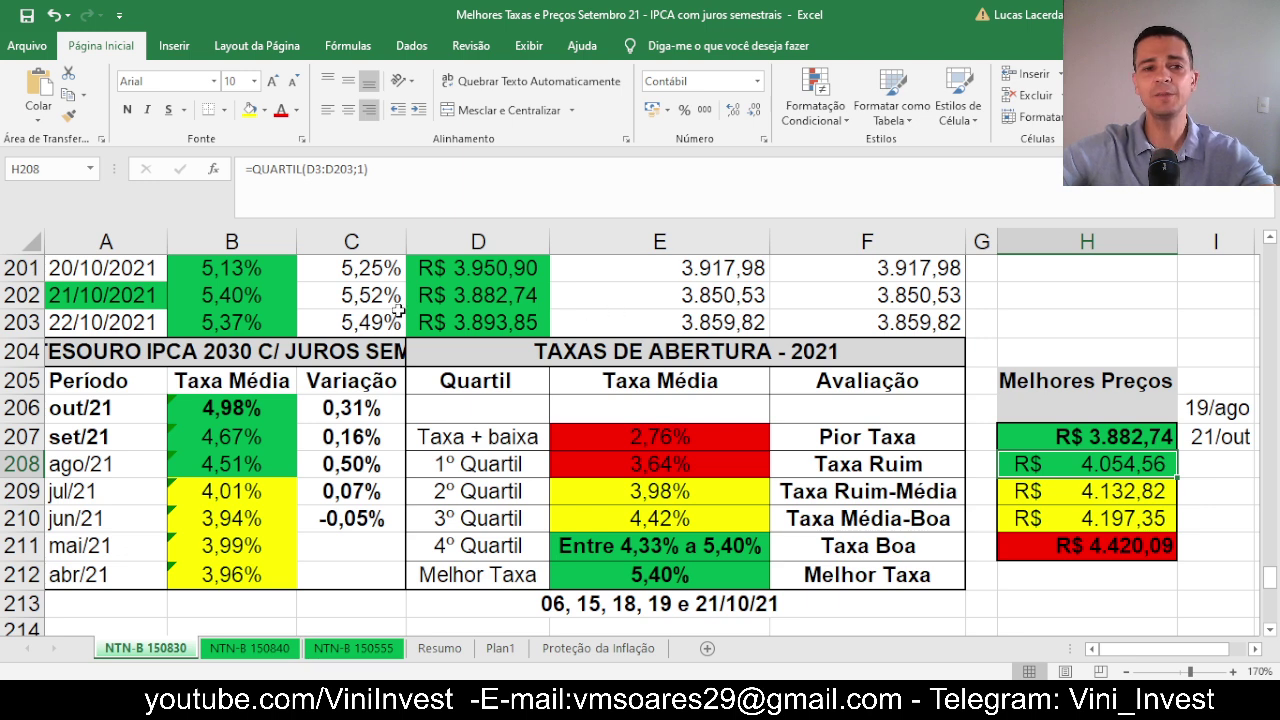
pyautogui.click(18, 295)
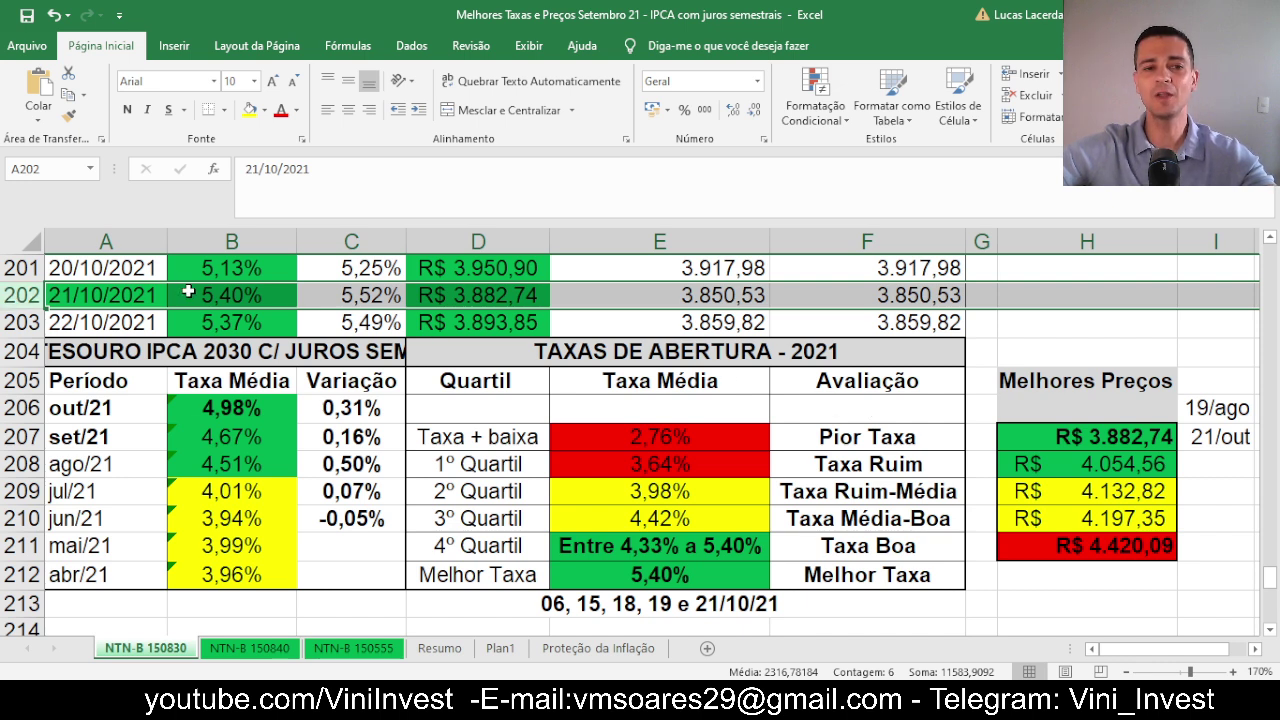
pyautogui.click(489, 295)
pyautogui.click(18, 297)
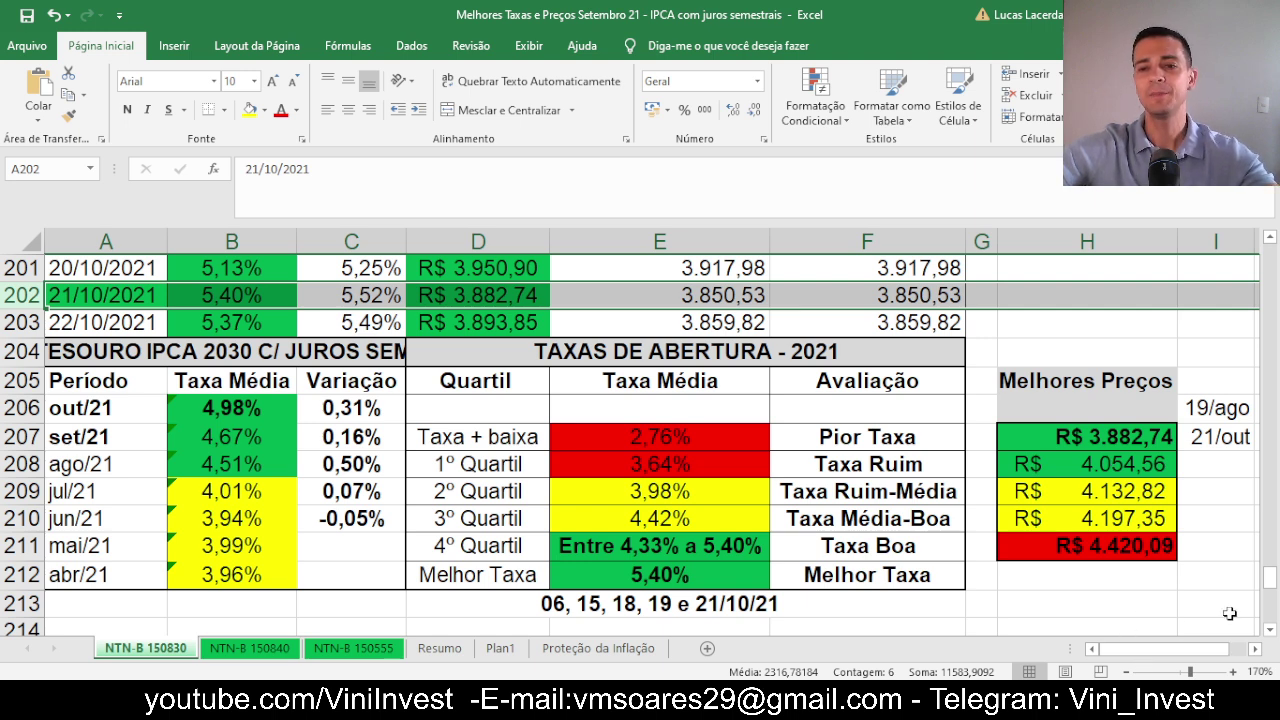
# Make the 21/out date beside the best prices bold and fill its cell with green.
pyautogui.click(1217, 406)
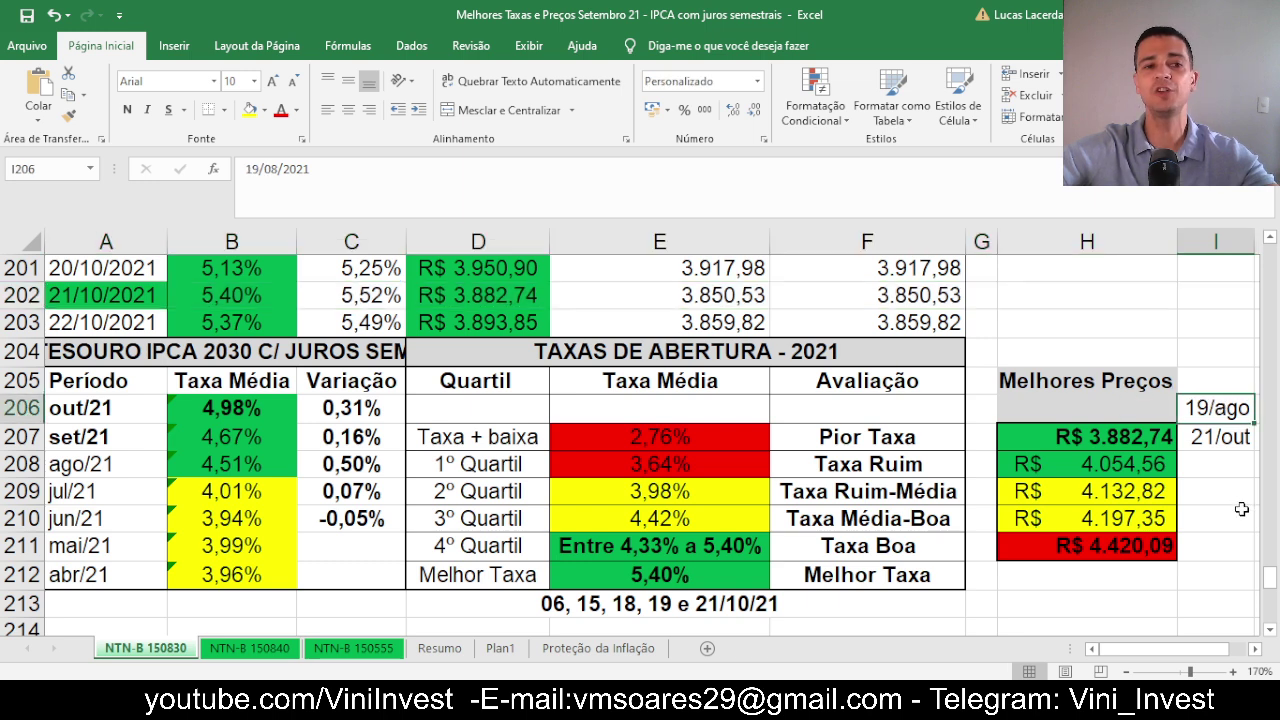
pyautogui.click(1227, 446)
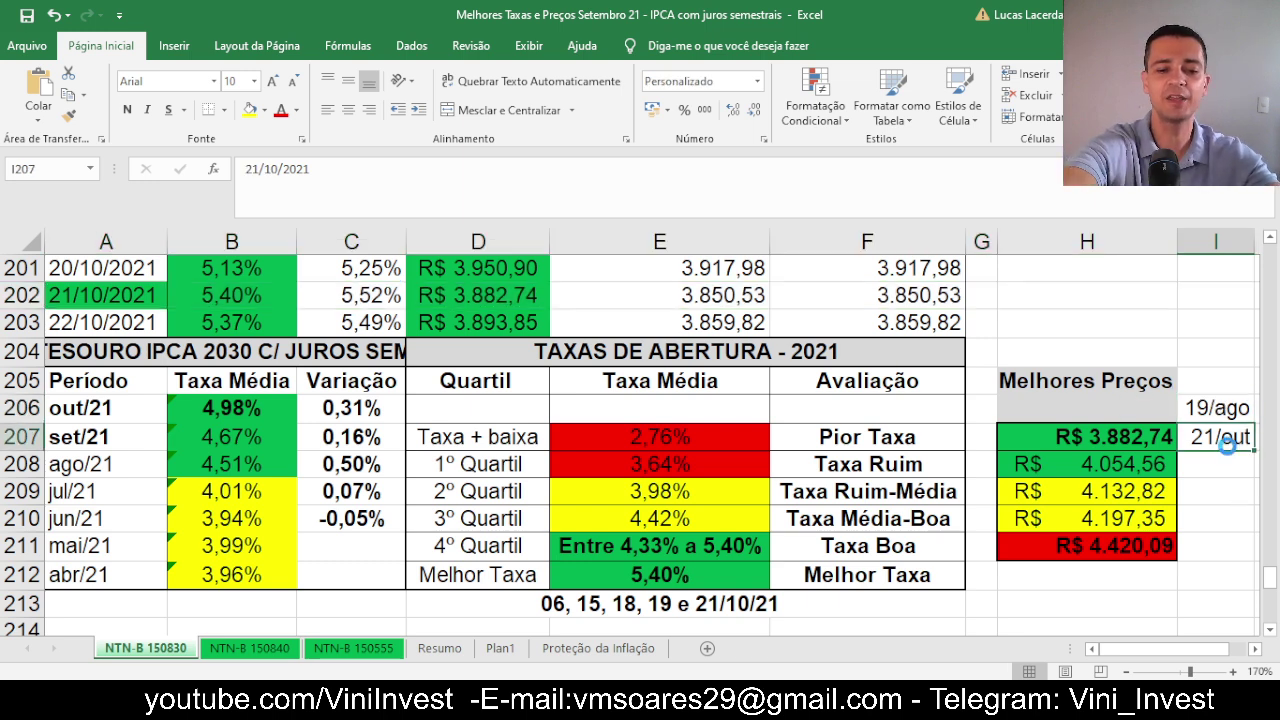
pyautogui.hotkey('ctrl', 'n')
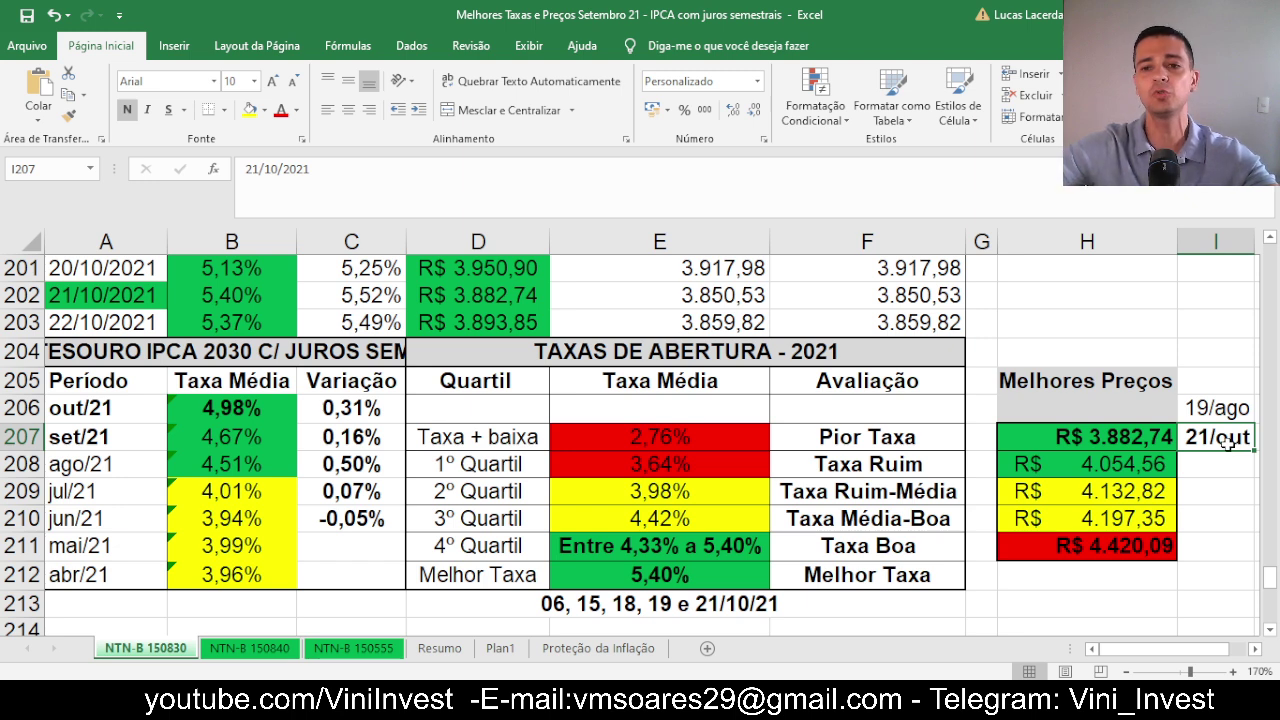
pyautogui.click(263, 110)
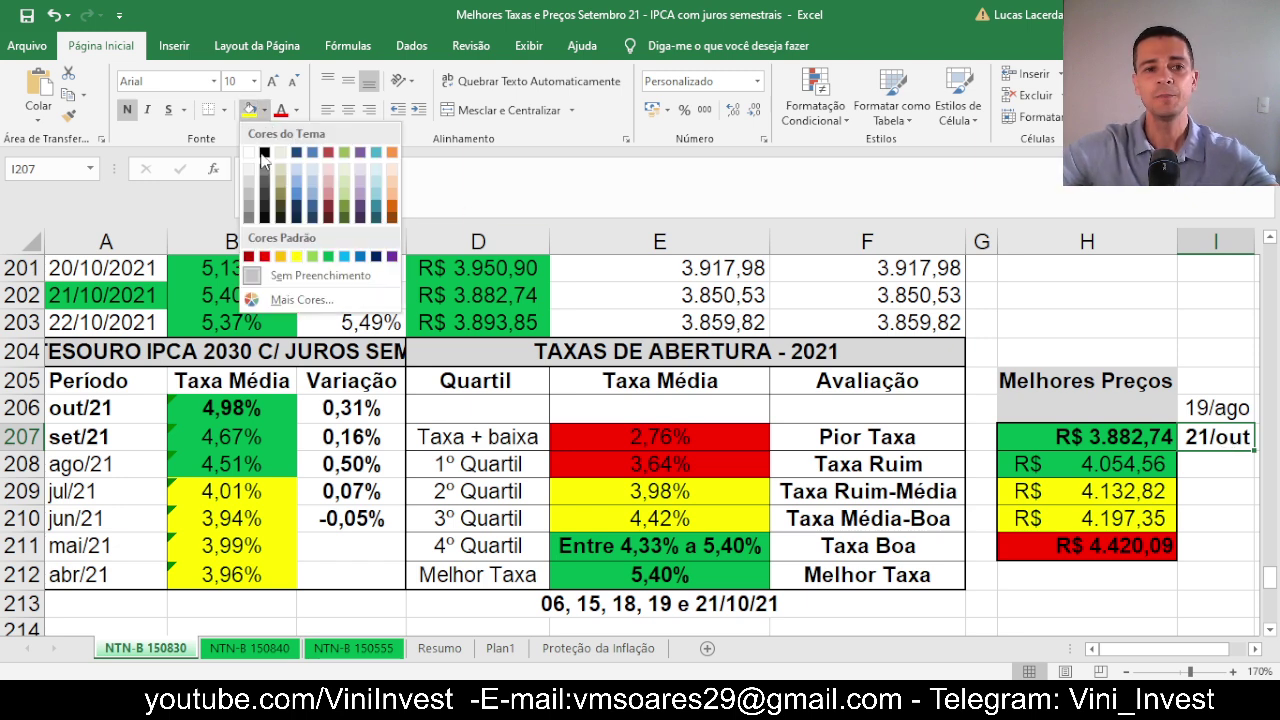
pyautogui.click(328, 256)
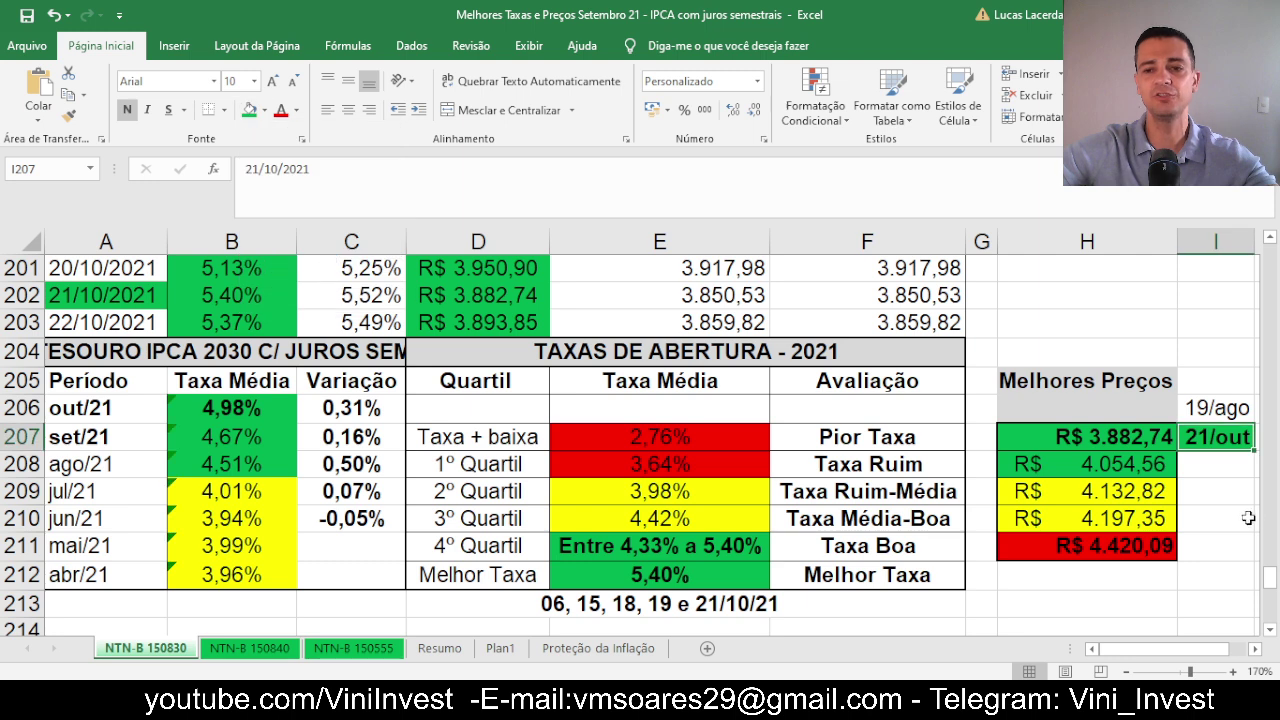
# Select the whole 21/10/2021 row, and switch to the NTN-B 150840 sheet to view its rate summary.
pyautogui.click(20, 295)
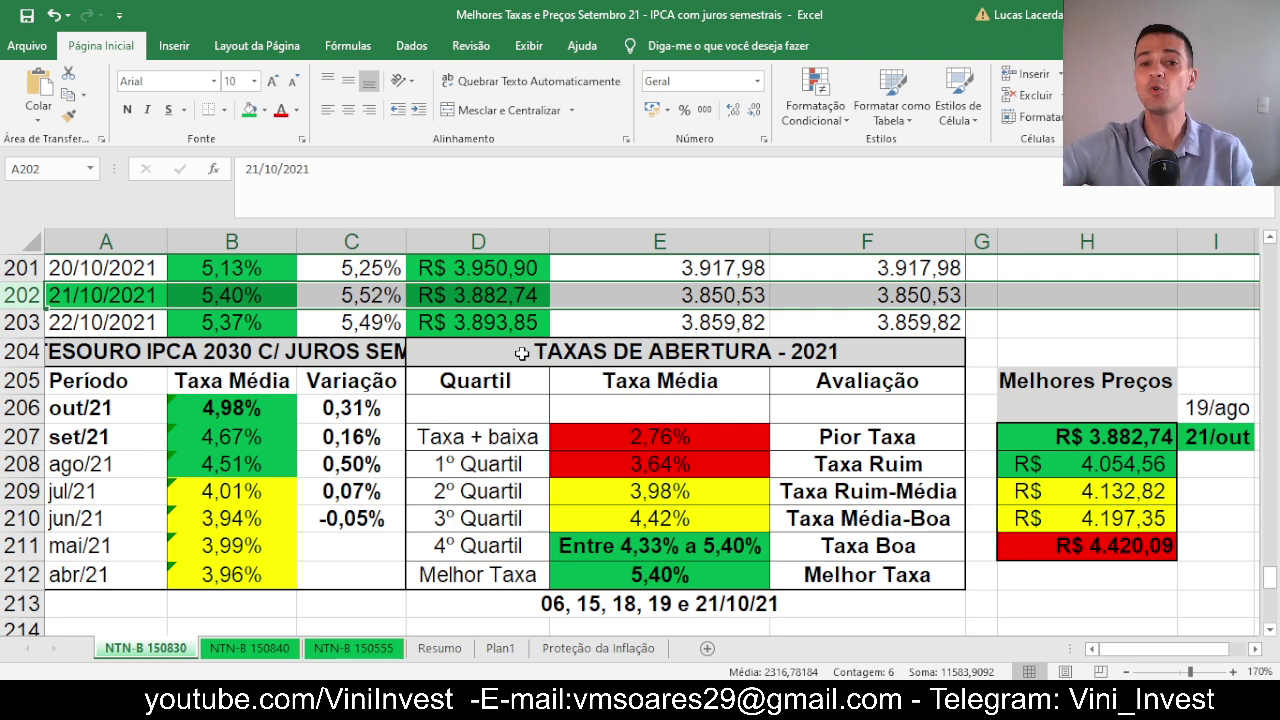
pyautogui.click(264, 650)
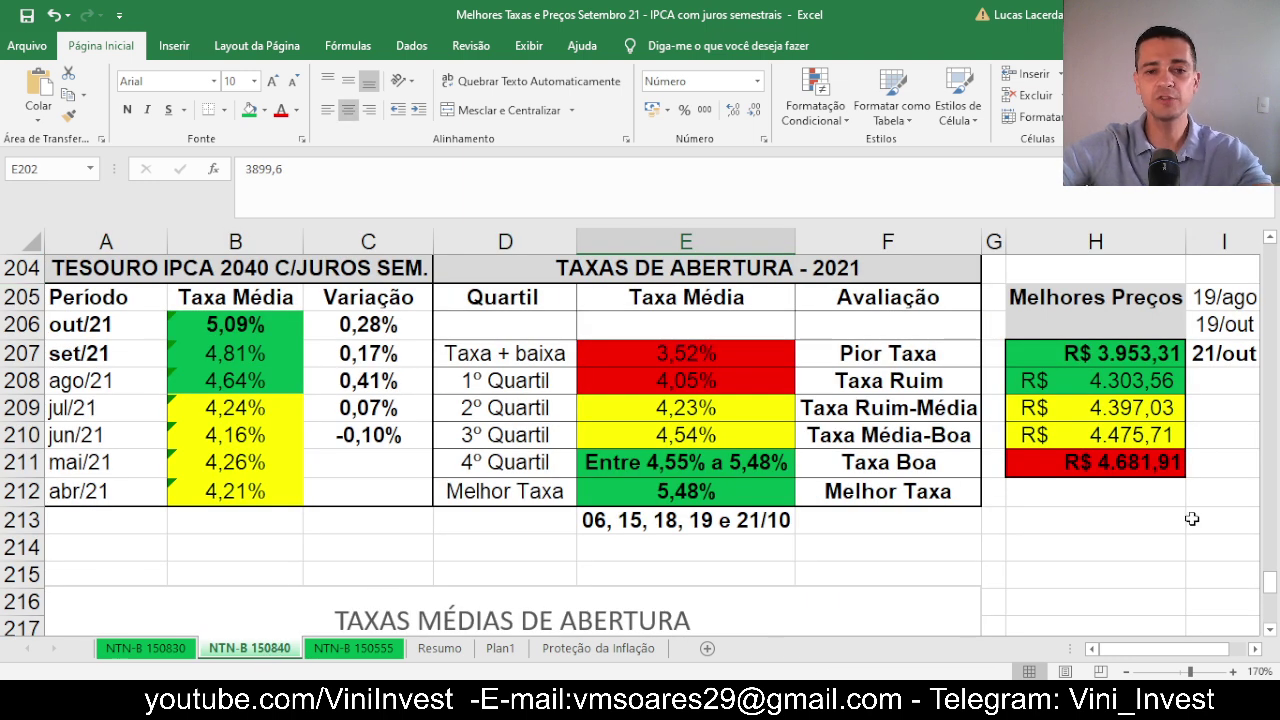
# Compare the jun/21 and jul/21 average rates and the jul/21 variation in the Tesouro IPCA 2040 monthly table.
pyautogui.scroll(1, 1269, 237)
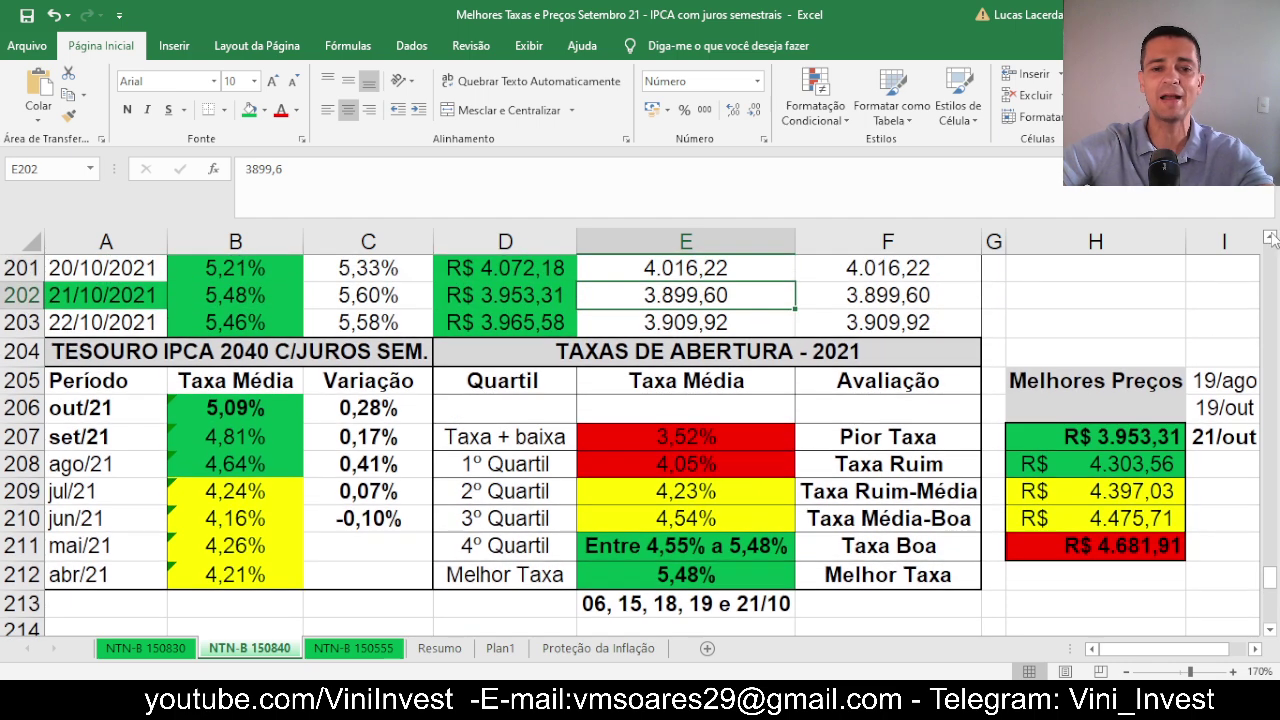
pyautogui.click(1269, 237)
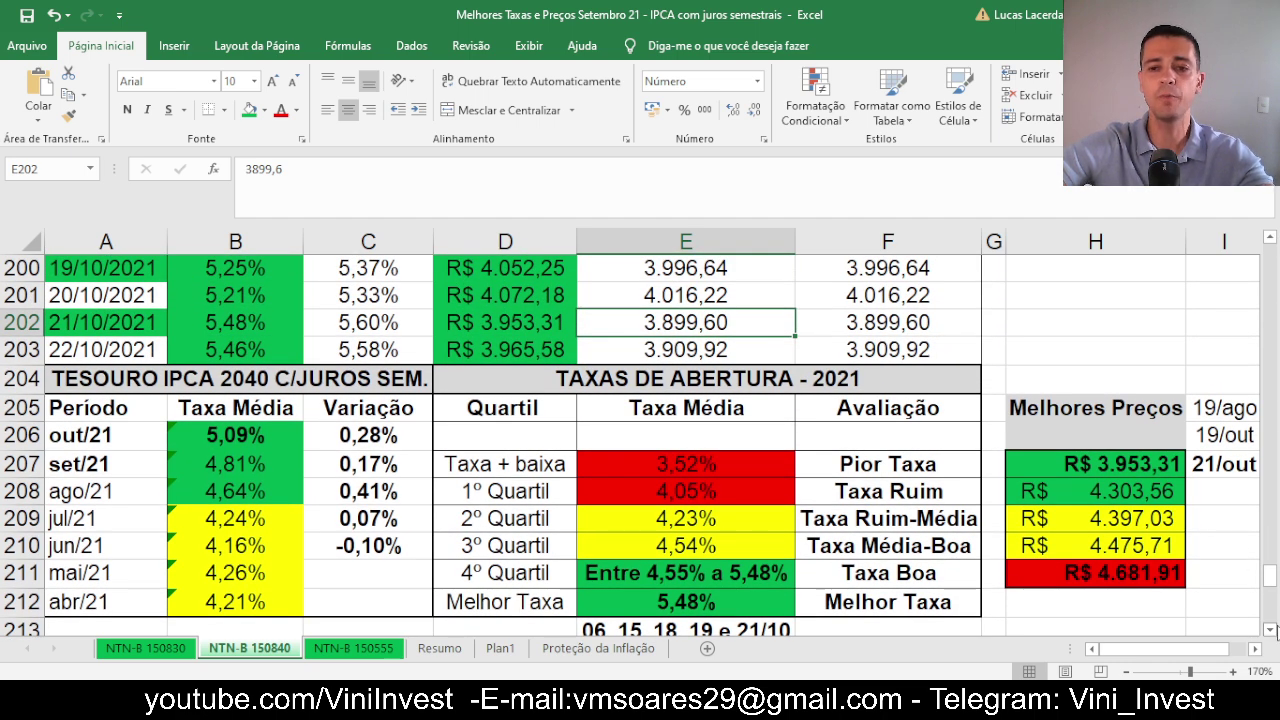
pyautogui.click(1269, 629)
pyautogui.click(245, 521)
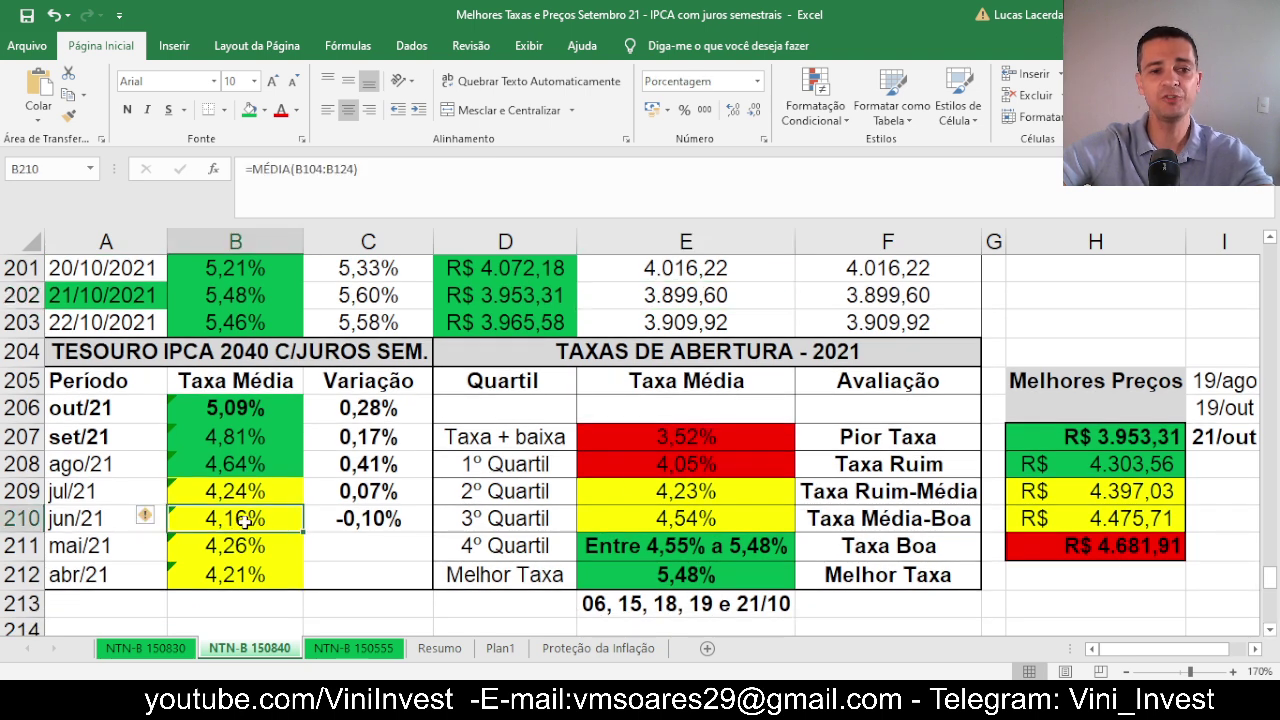
pyautogui.click(245, 486)
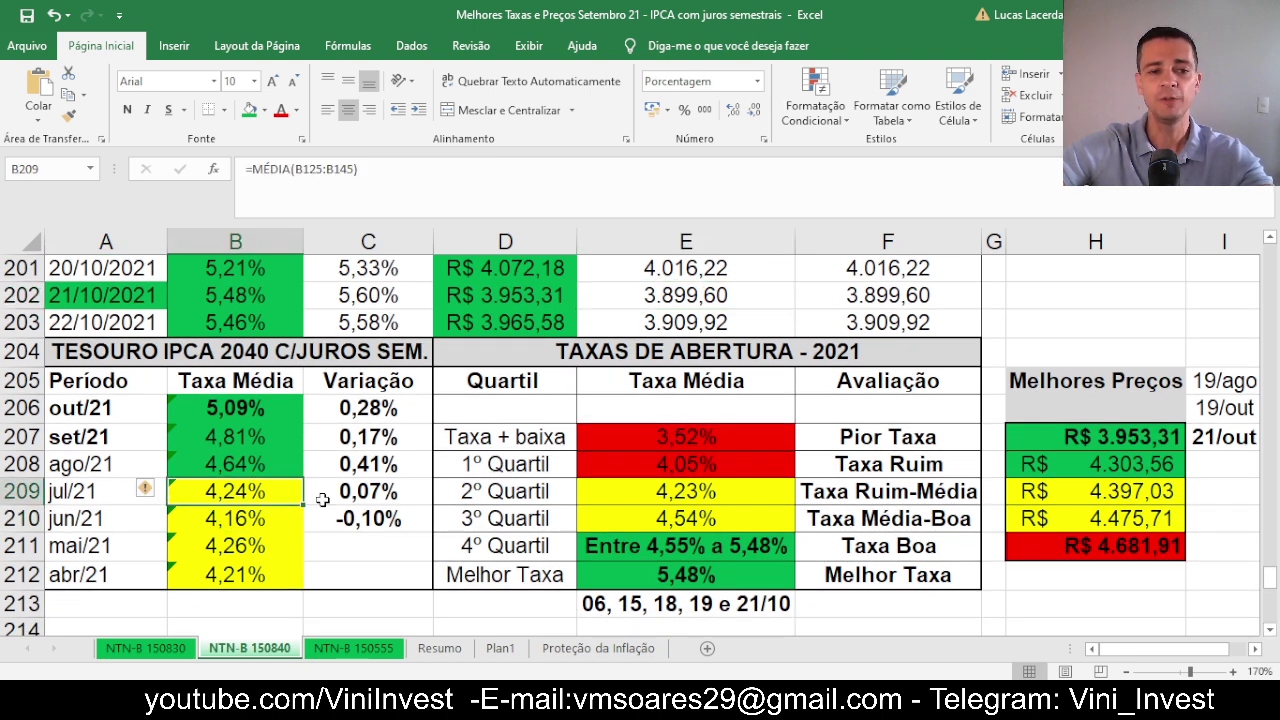
pyautogui.click(378, 493)
pyautogui.click(221, 491)
pyautogui.click(238, 519)
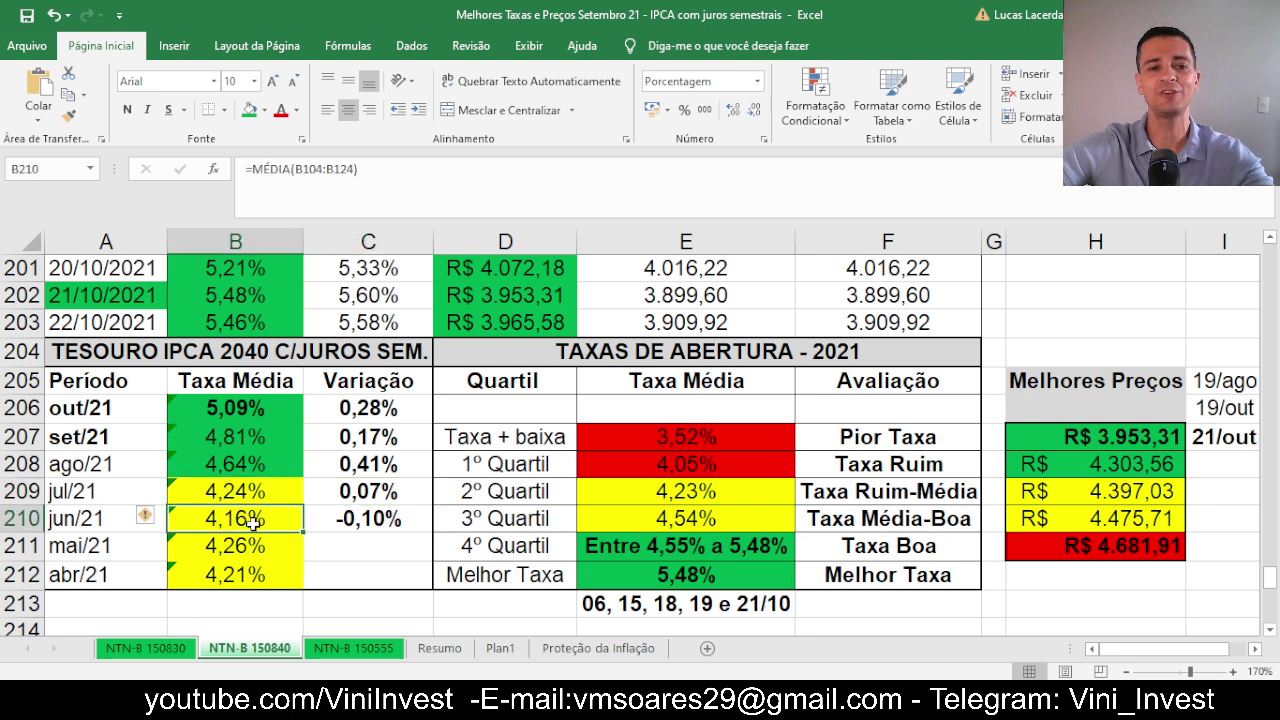
pyautogui.click(247, 492)
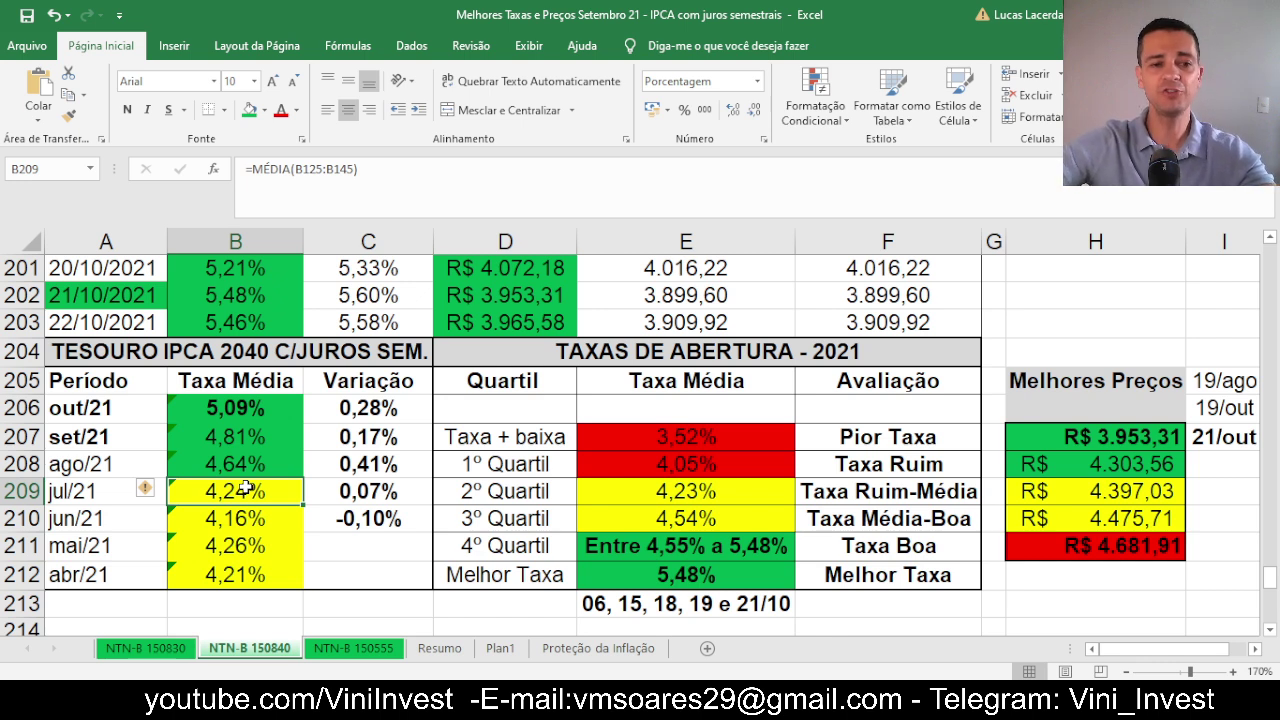
# Inspect the average rates for ago/21, set/21 and out/21, including the out/21 variation.
pyautogui.click(248, 458)
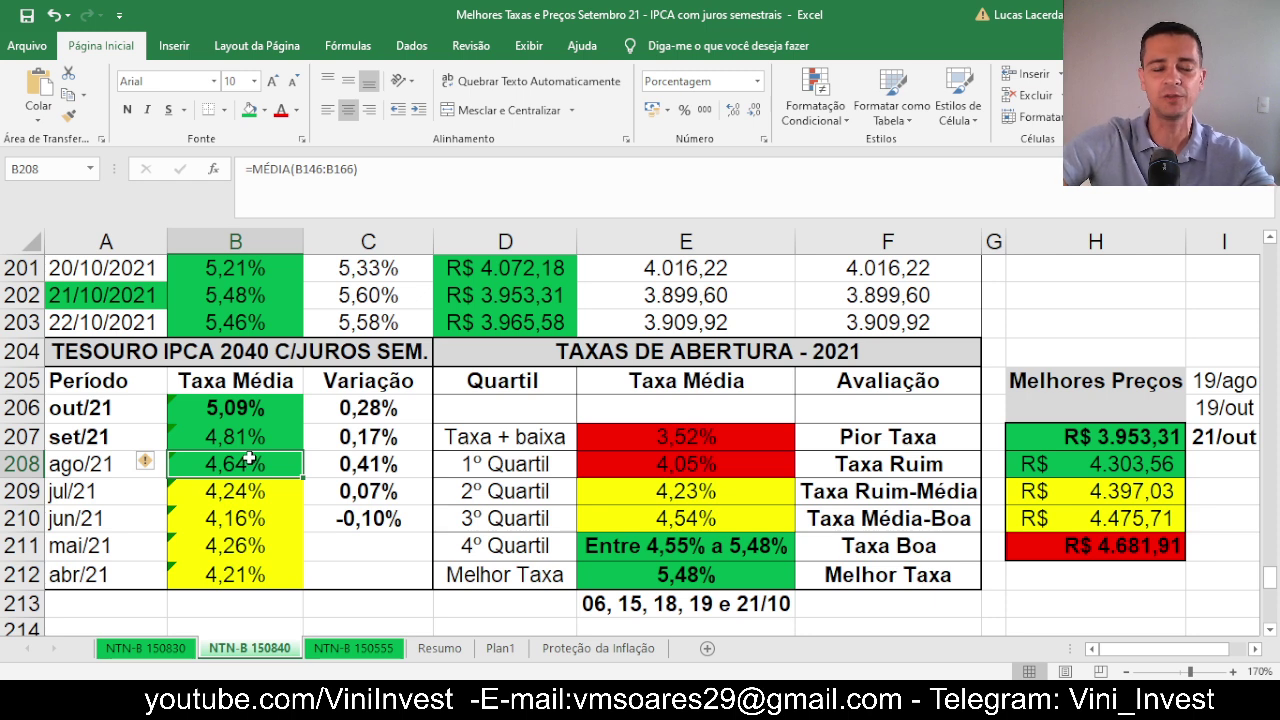
pyautogui.click(248, 437)
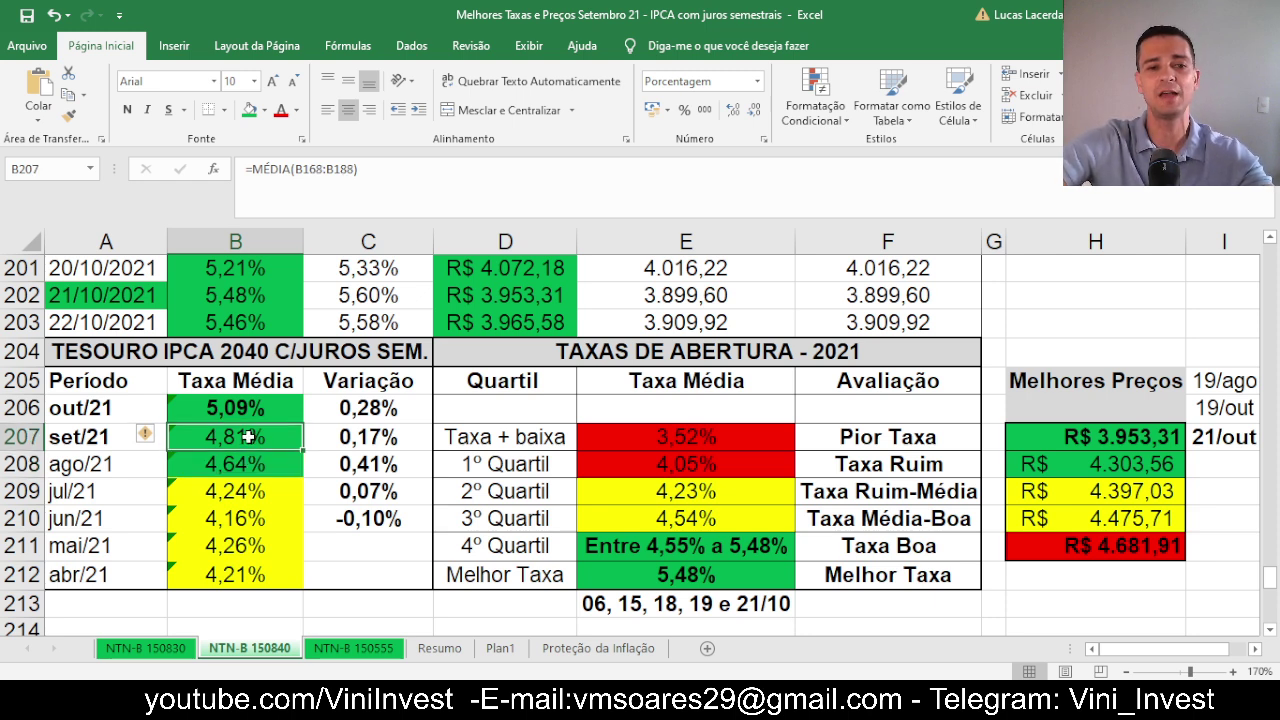
pyautogui.click(250, 410)
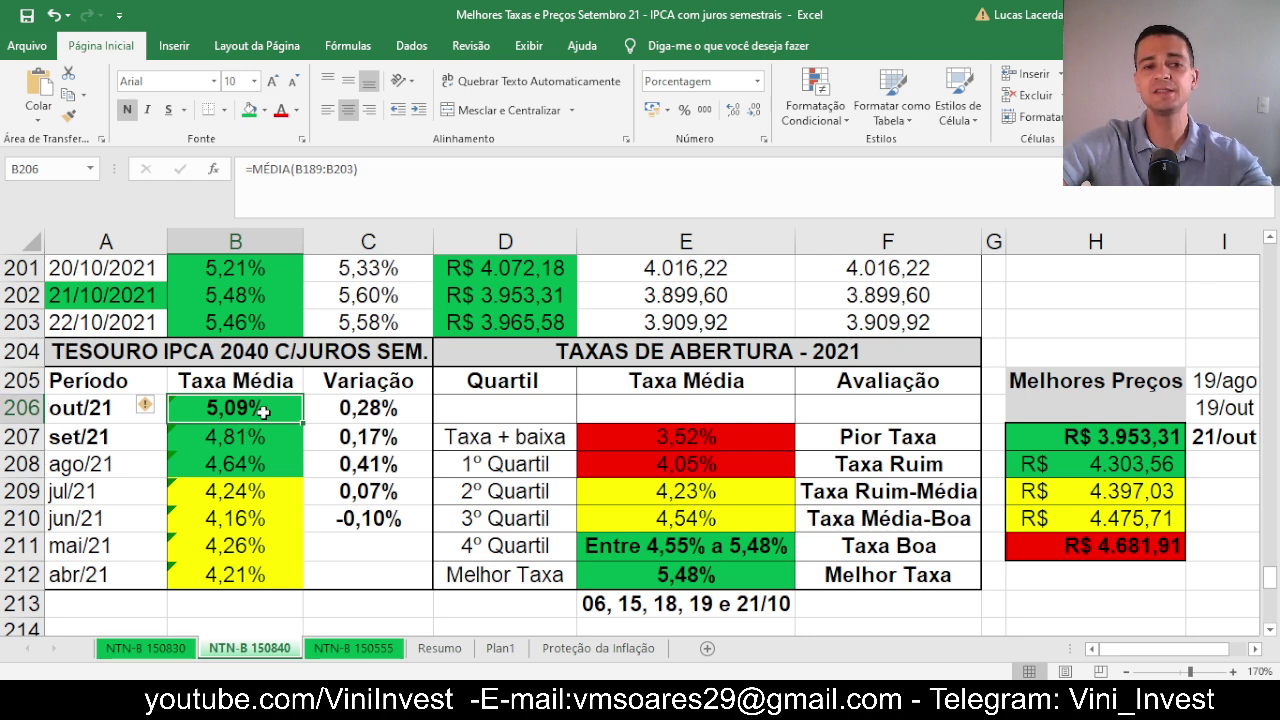
pyautogui.click(383, 411)
pyautogui.click(243, 407)
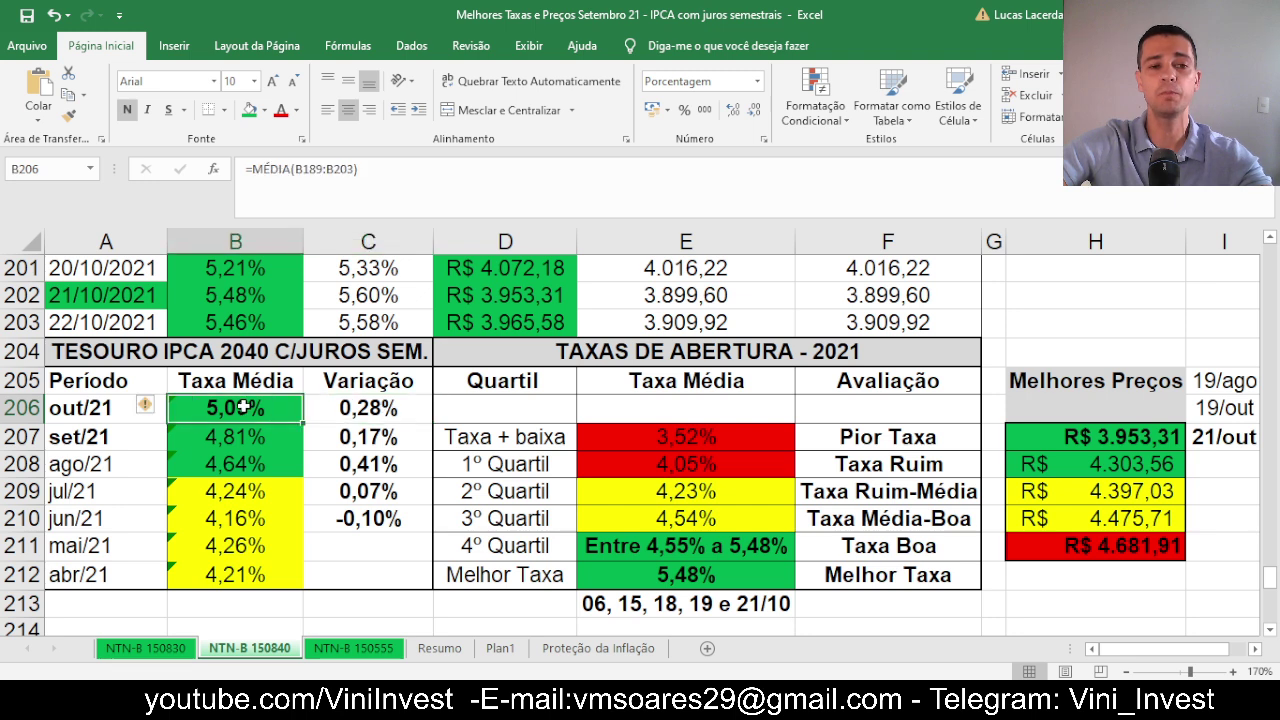
# View the Taxas Médias de Abertura line chart for IPCA 2040, following the rate from jul/21 through set/21.
pyautogui.scroll(-5, 687, 553)
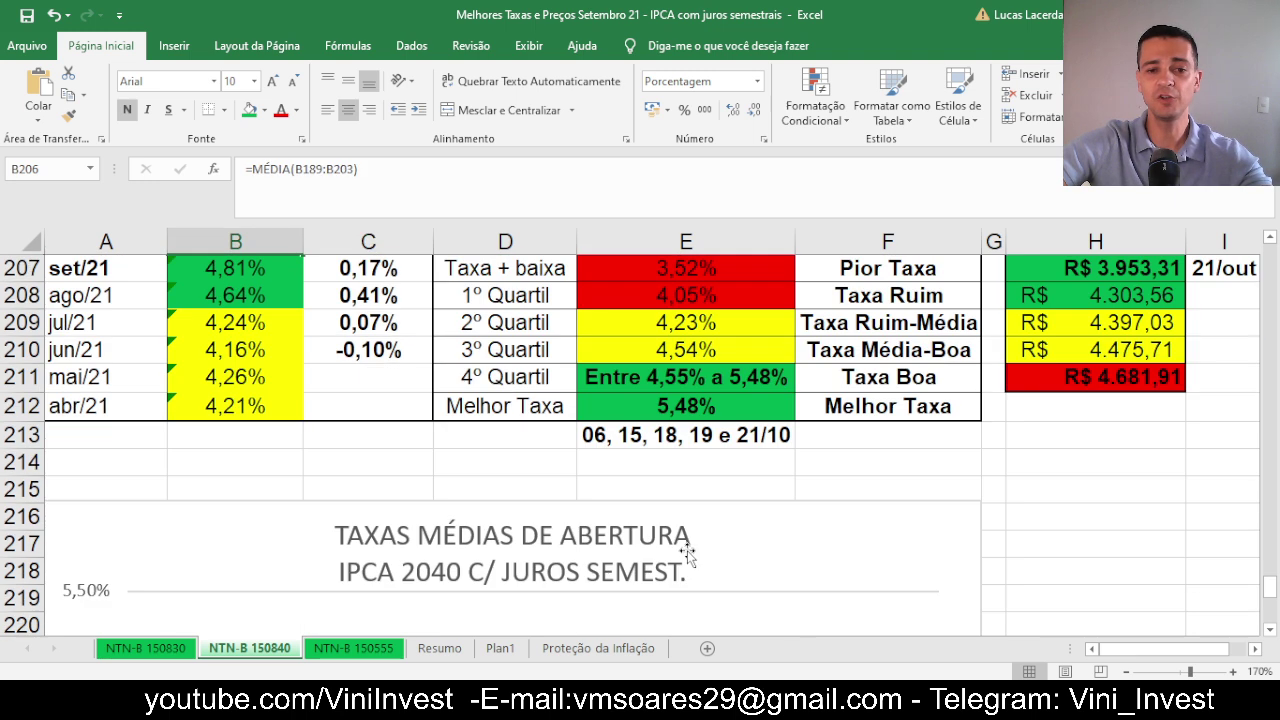
pyautogui.scroll(-1, 687, 553)
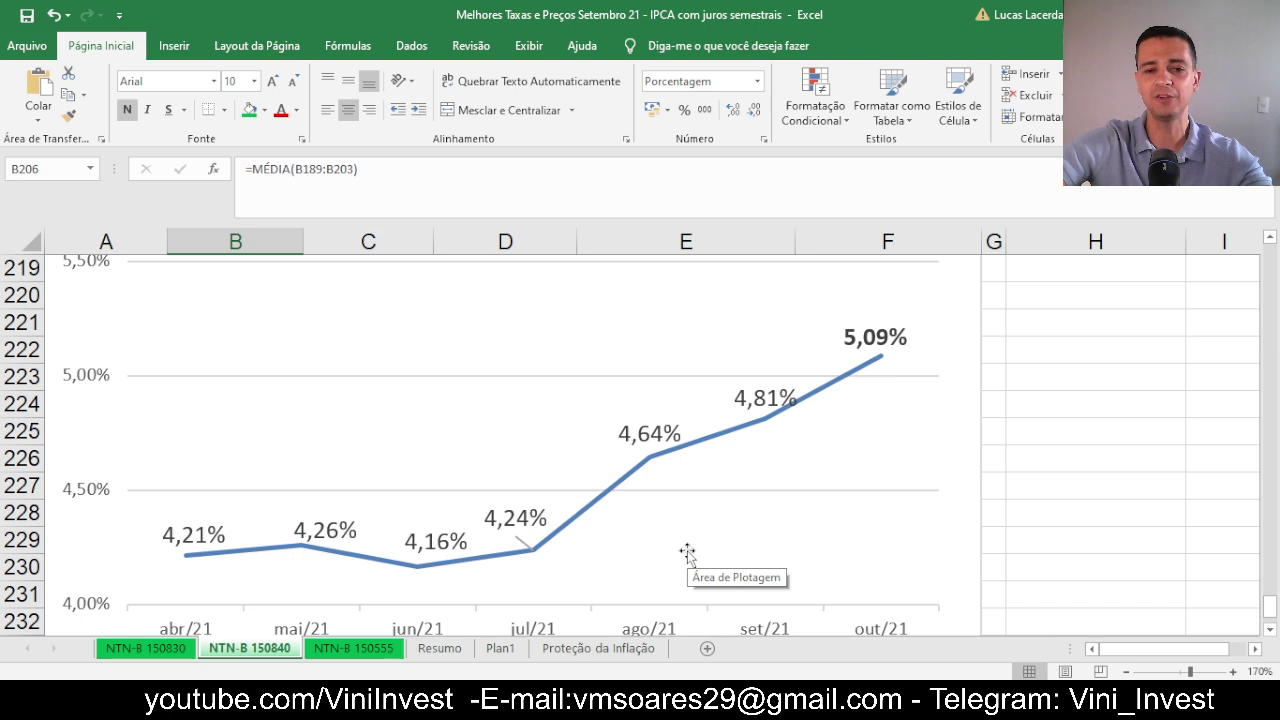
pyautogui.scroll(-1, 686, 551)
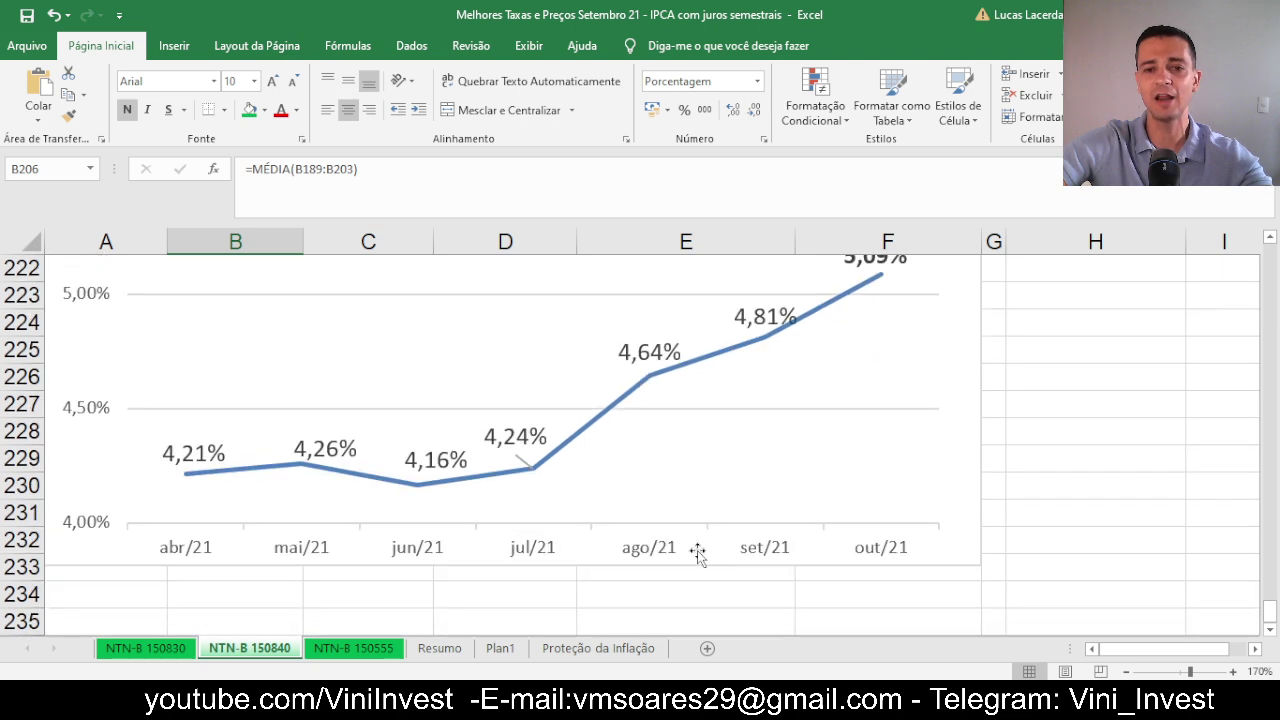
pyautogui.click(1269, 238)
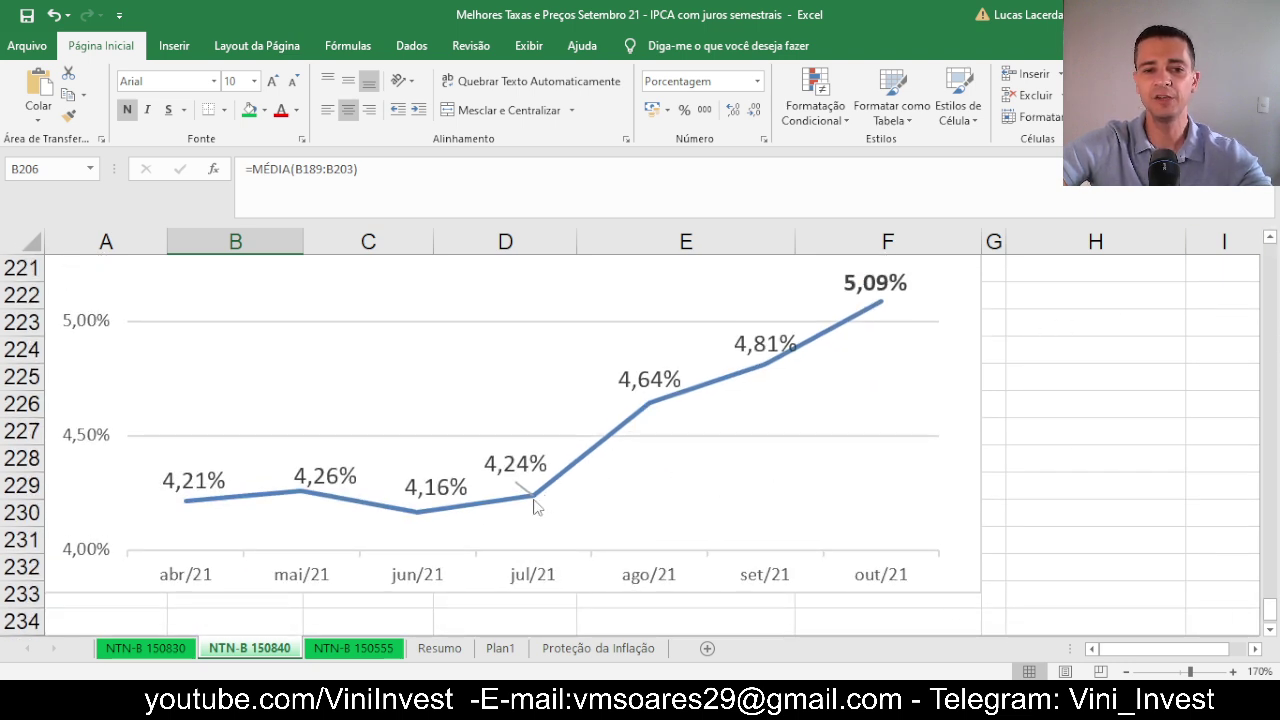
pyautogui.moveTo(645, 405)
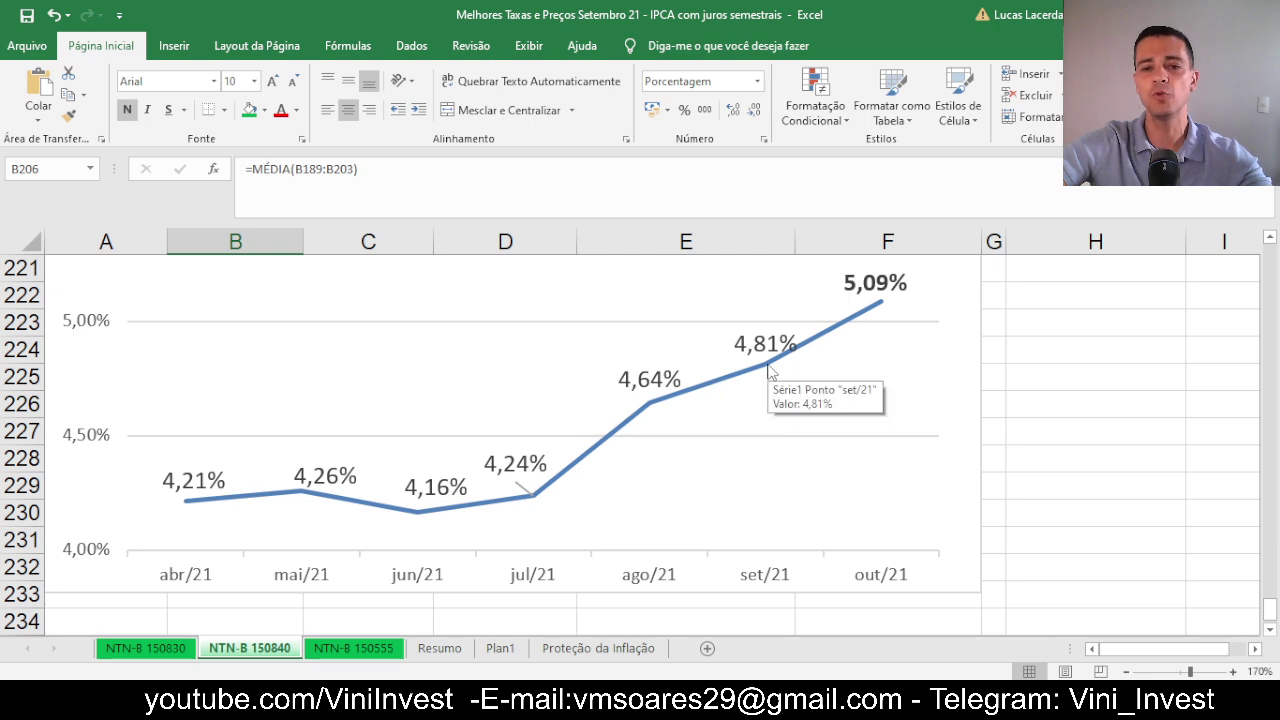
# Compare the out/21 average rate and variation with the 4º Quartil range and the 21/10/2021 row.
pyautogui.scroll(5, 986, 411)
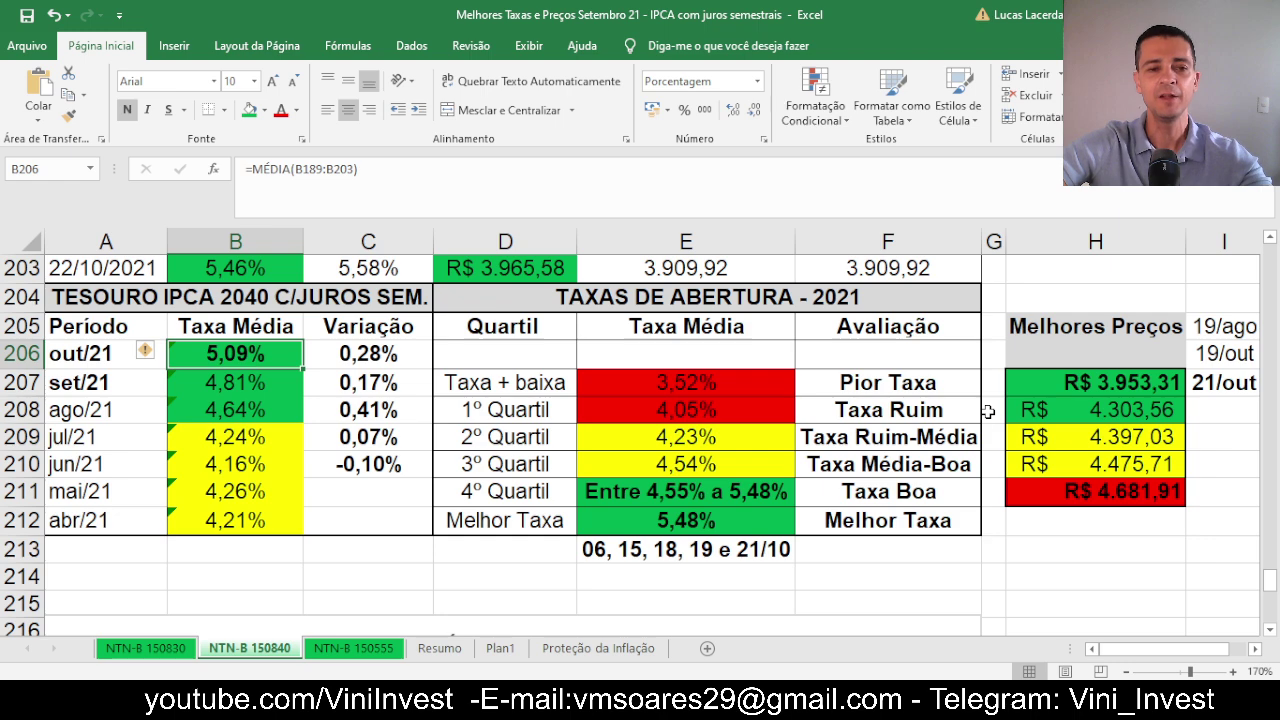
pyautogui.click(373, 360)
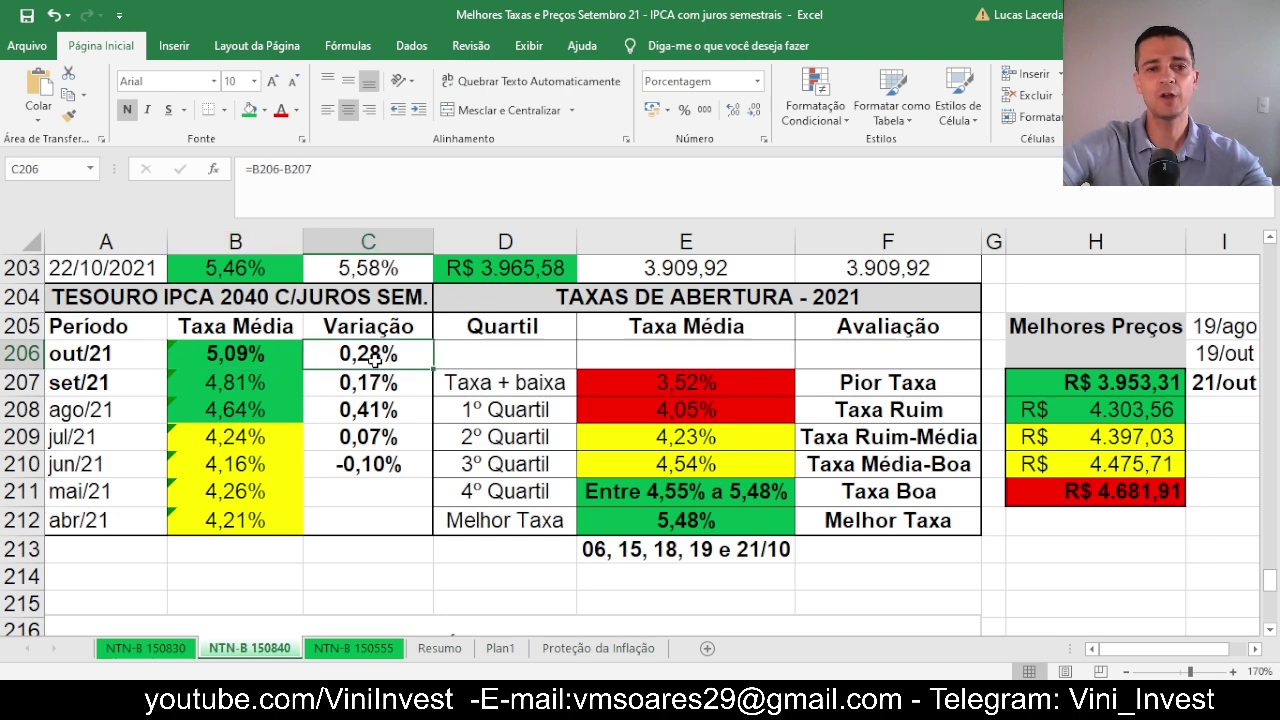
pyautogui.click(1269, 238)
pyautogui.click(1269, 238)
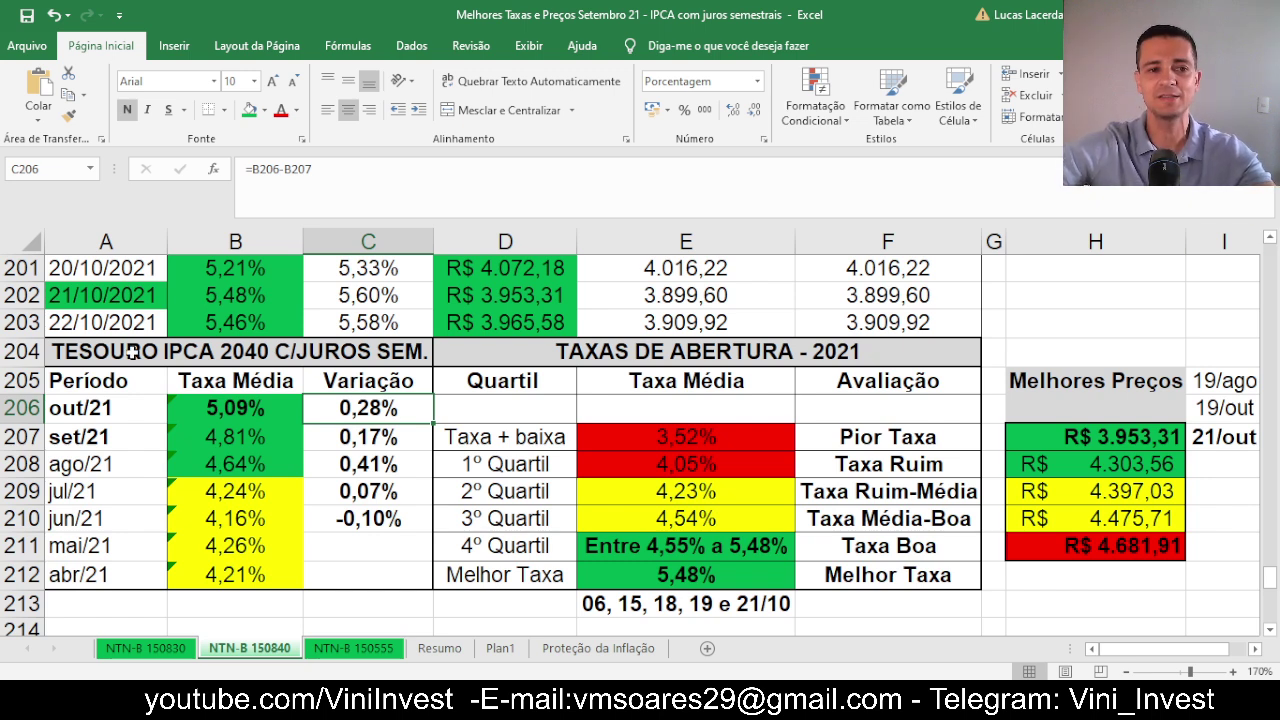
pyautogui.click(190, 405)
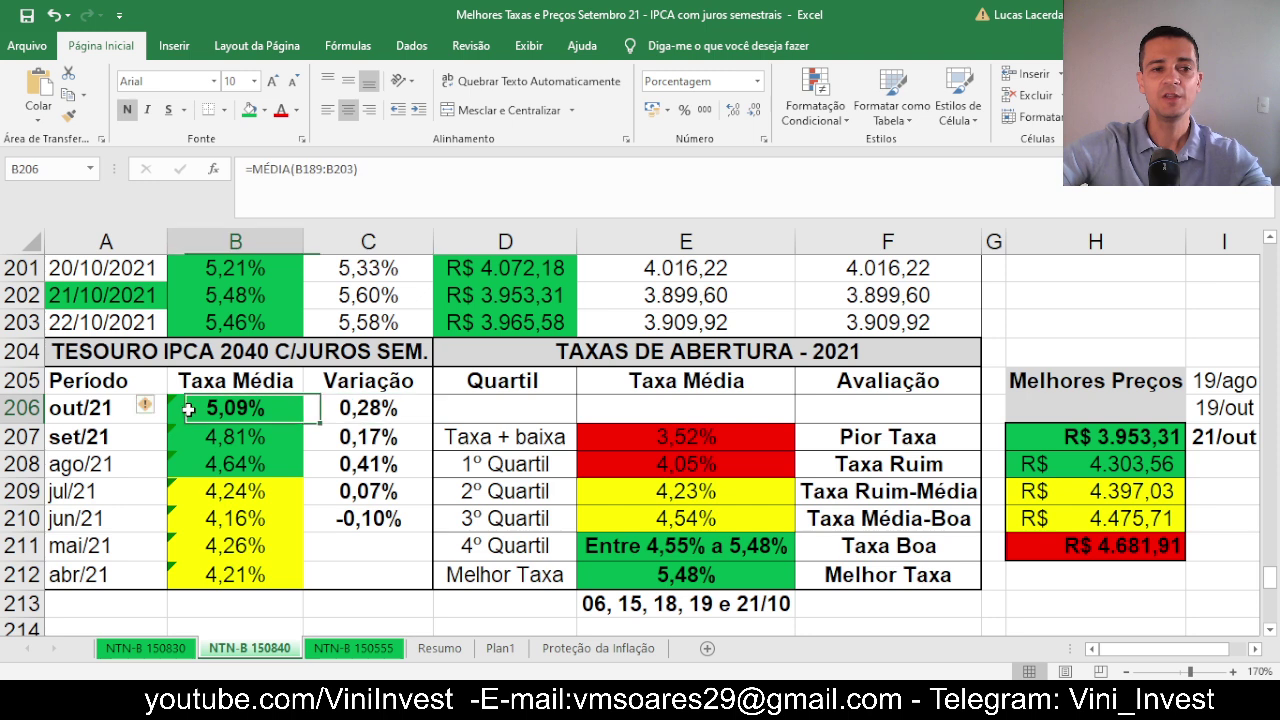
pyautogui.click(22, 408)
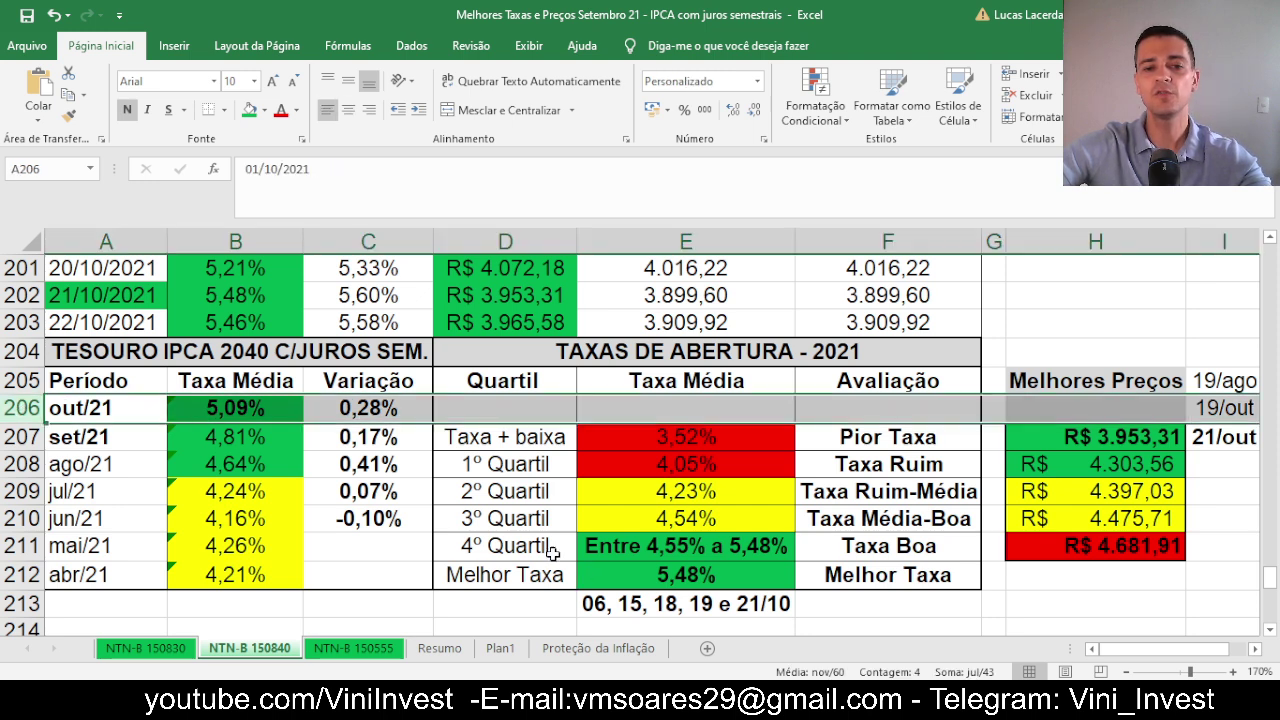
pyautogui.moveTo(537, 545); pyautogui.dragTo(750, 543)
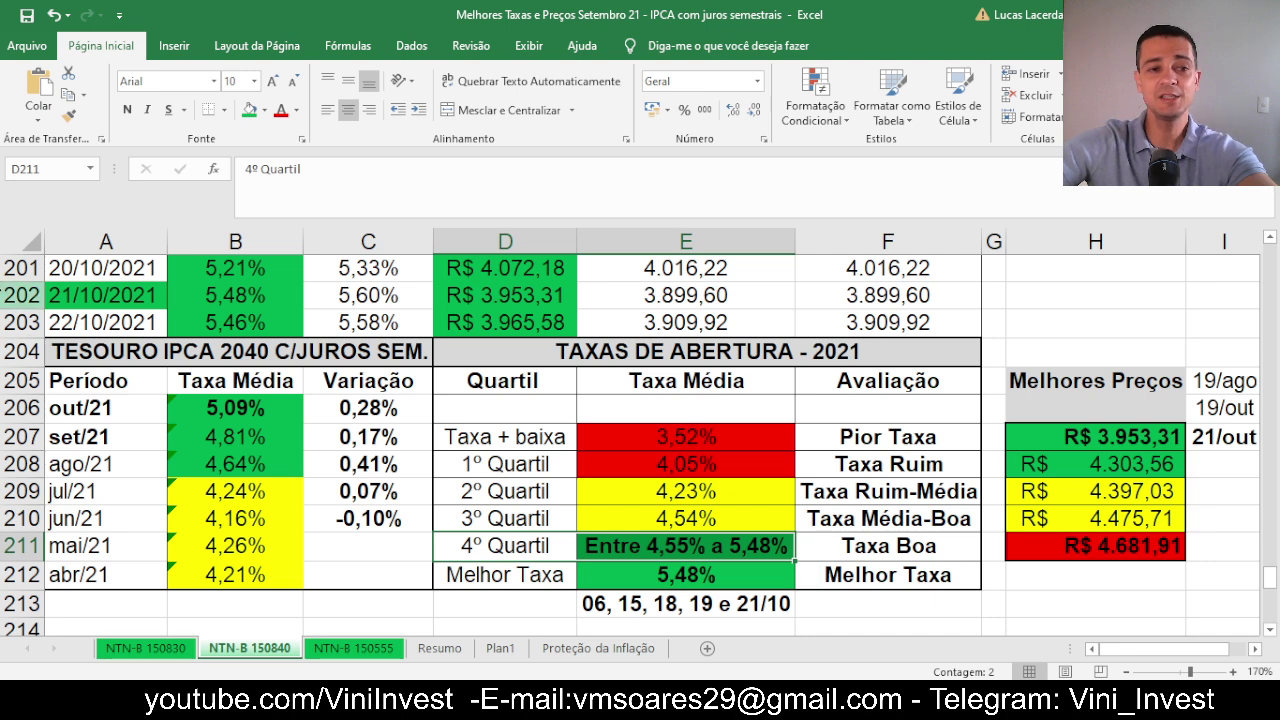
pyautogui.click(20, 295)
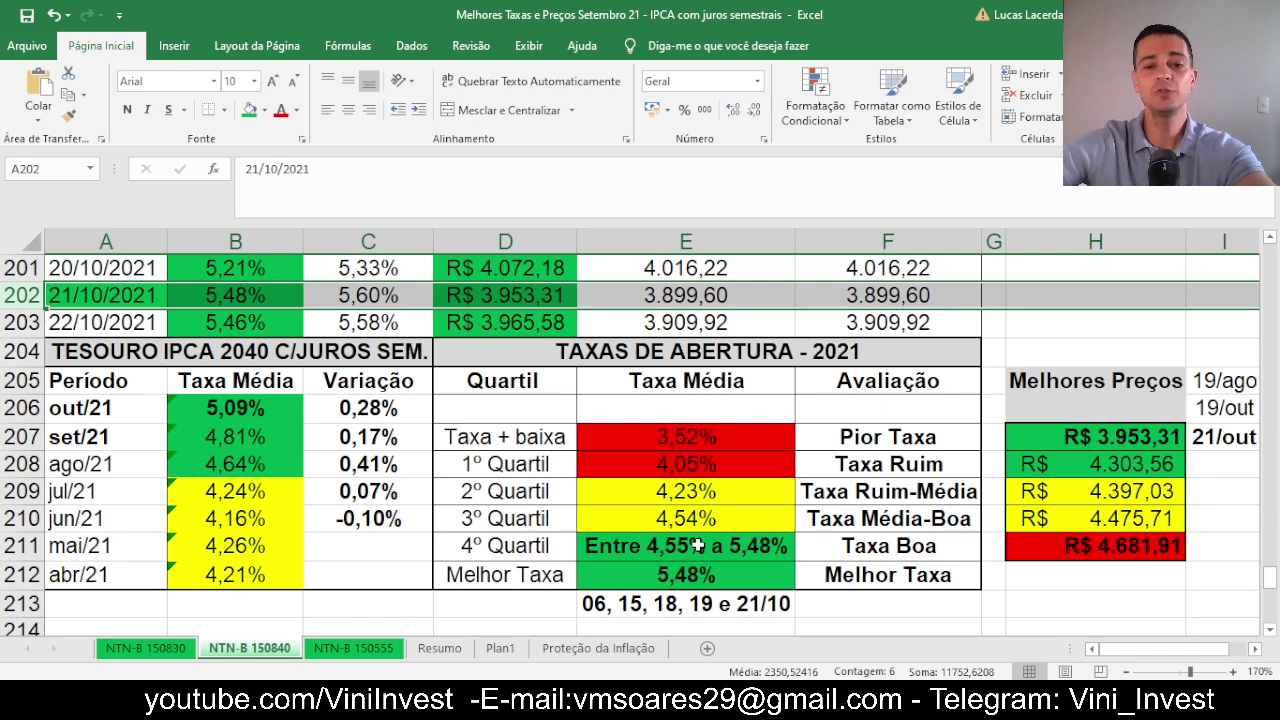
# Examine the green-marked October dates 06, 15, 18 and 19/10/2021 together with their opening rates.
pyautogui.scroll(5, 397, 480)
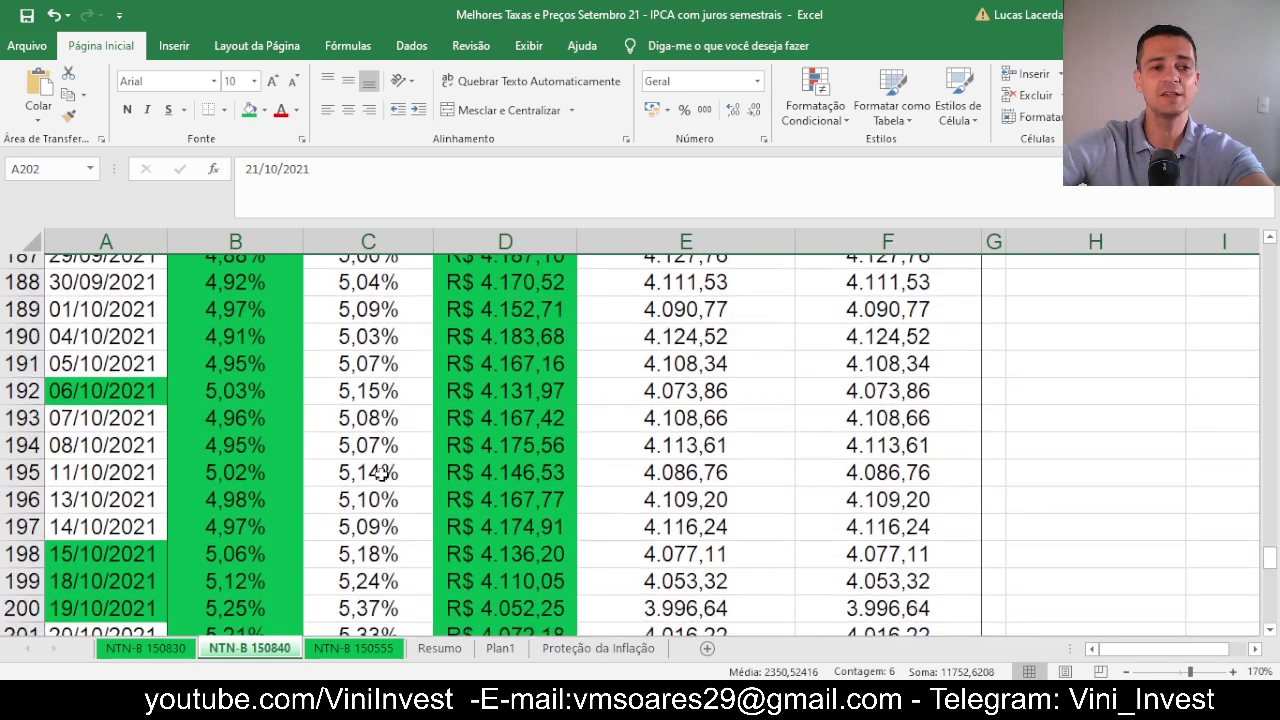
pyautogui.scroll(-1, 381, 478)
pyautogui.click(104, 352)
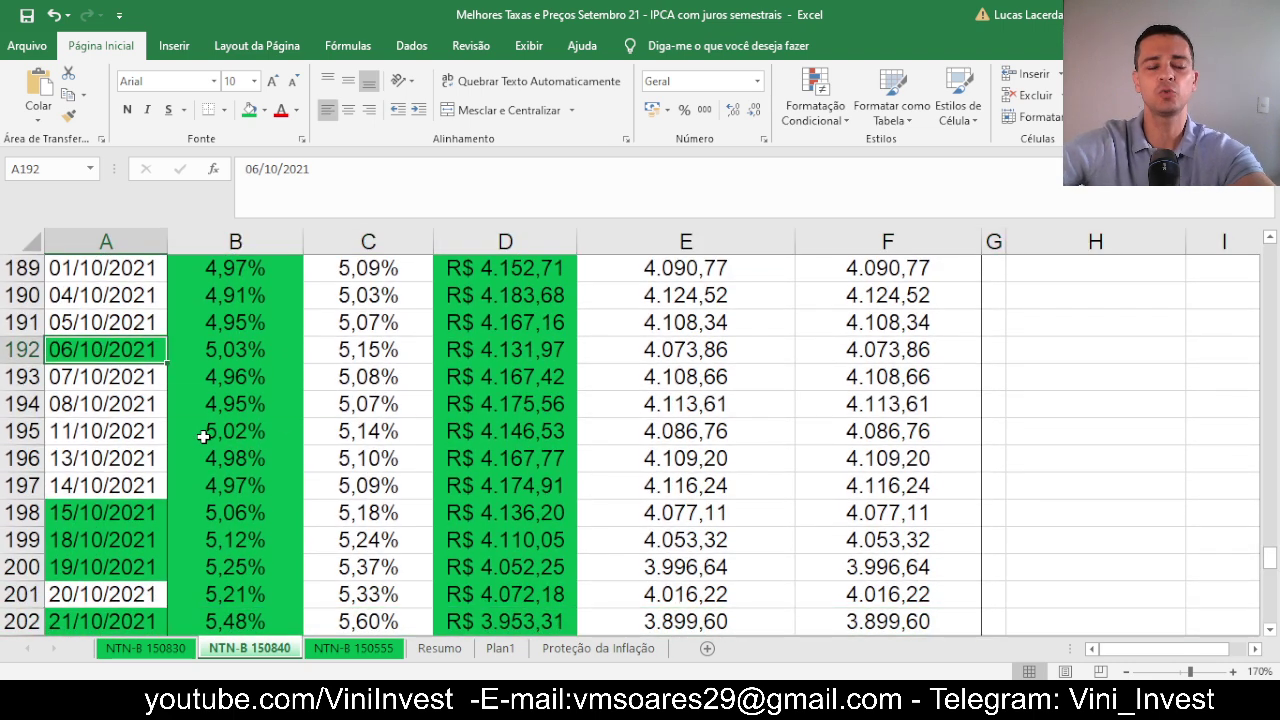
pyautogui.click(241, 349)
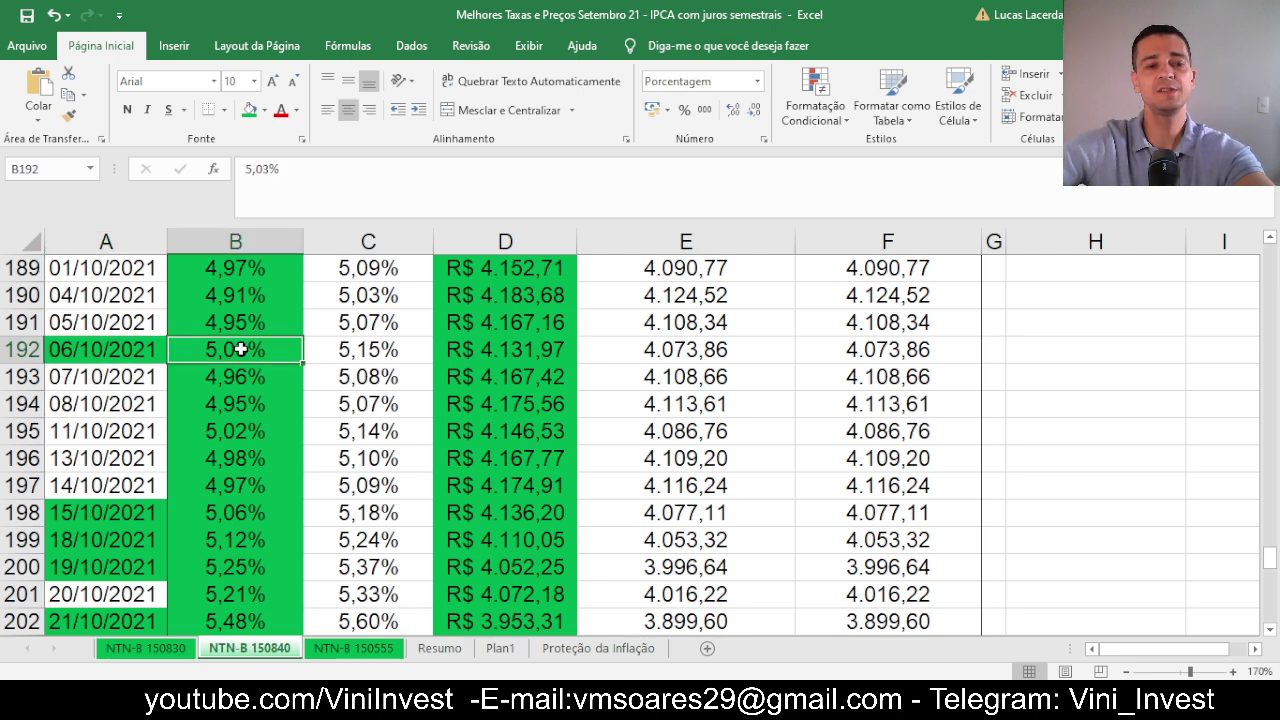
pyautogui.click(118, 508)
pyautogui.scroll(-2, 256, 489)
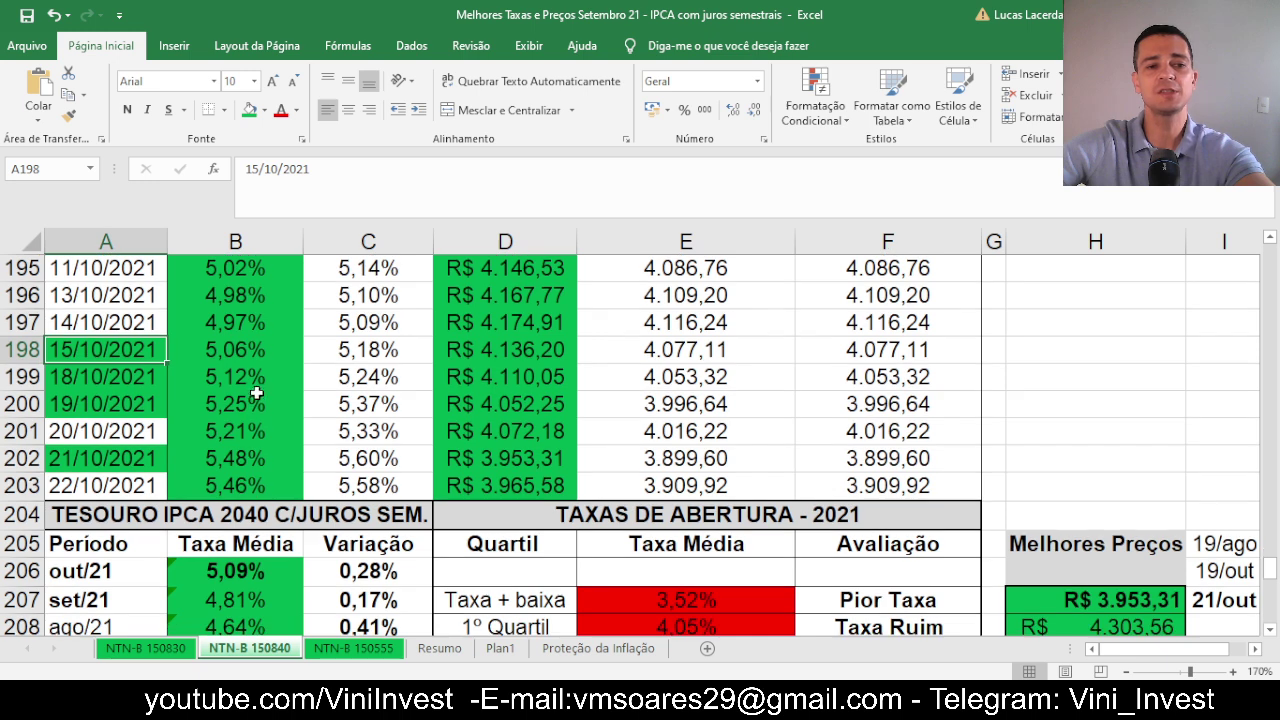
pyautogui.click(243, 349)
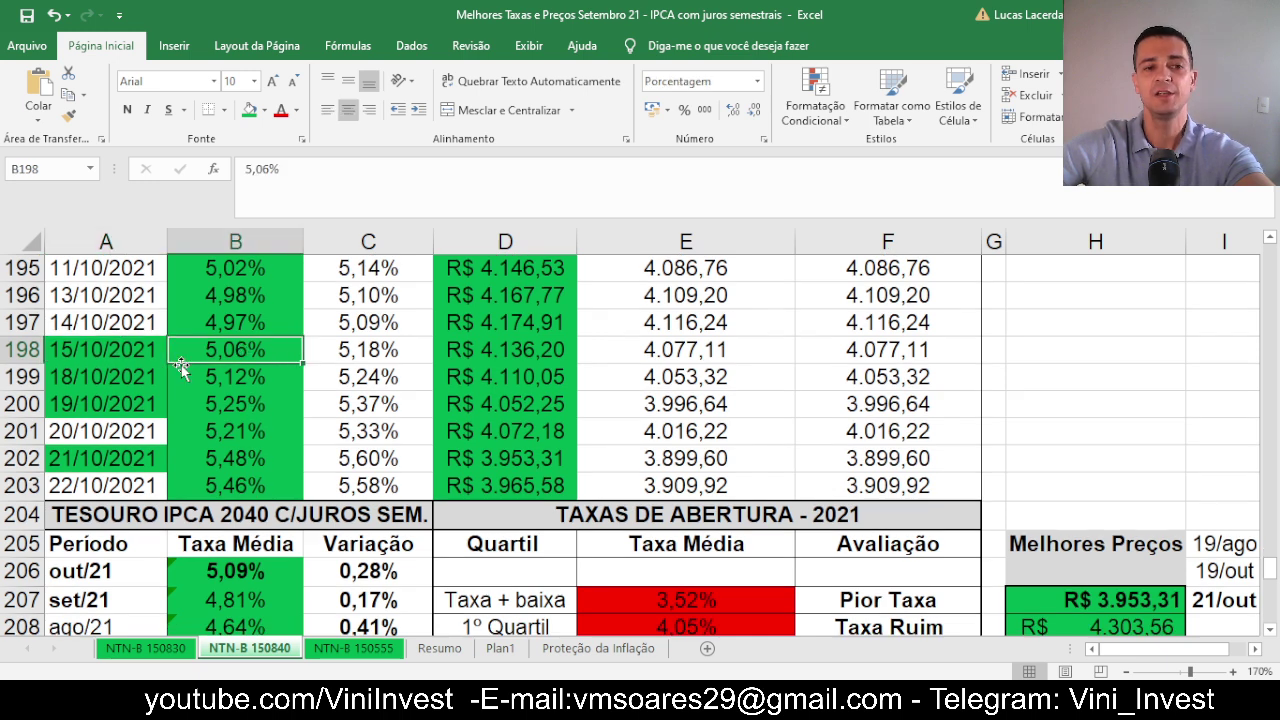
pyautogui.click(115, 387)
pyautogui.click(228, 382)
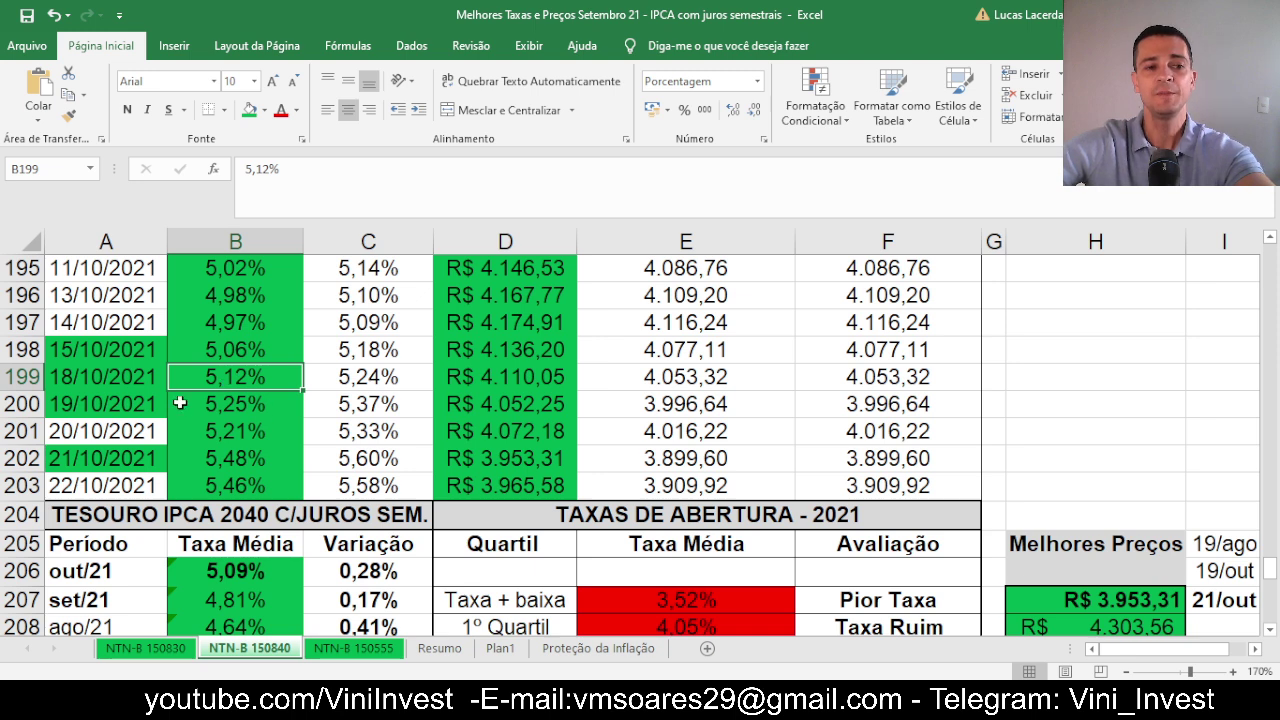
pyautogui.click(133, 403)
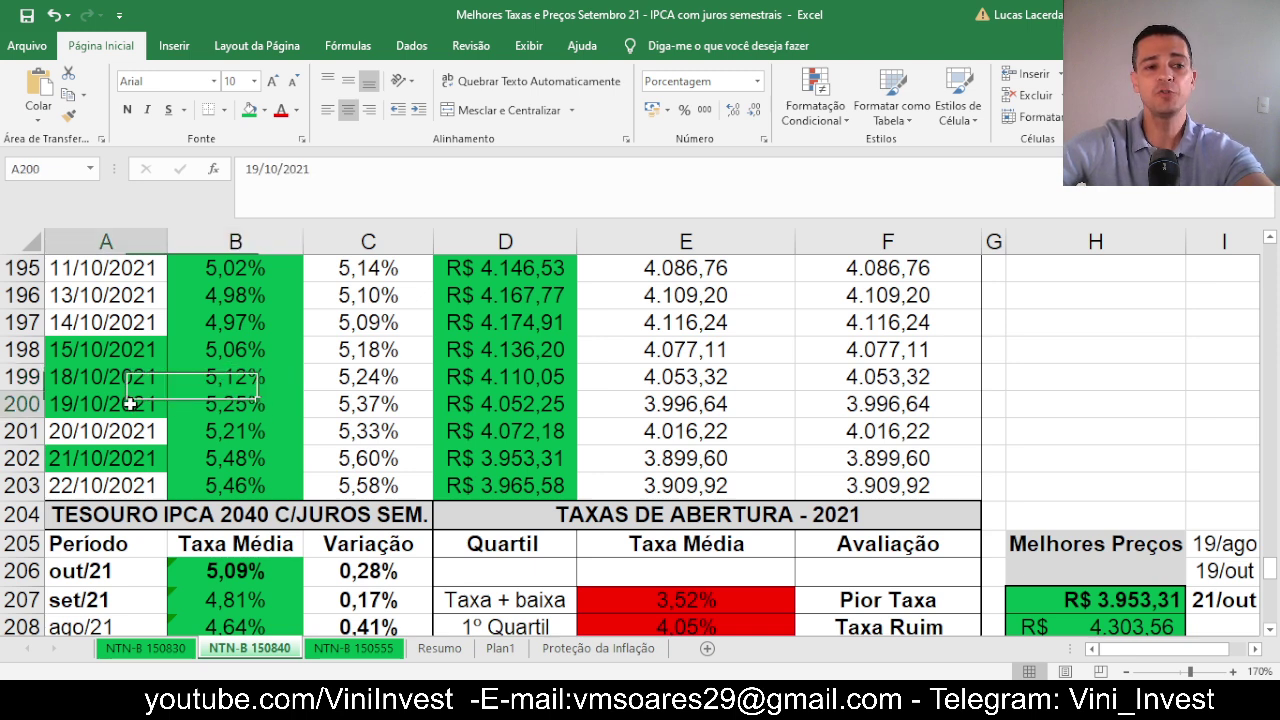
pyautogui.click(228, 406)
# Compare the rates of 06, 15, 18 and 19/10/2021 in sequence, and select the whole 21/10/2021 row.
pyautogui.scroll(2, 257, 420)
pyautogui.click(246, 350)
pyautogui.click(244, 508)
pyautogui.scroll(-2, 286, 481)
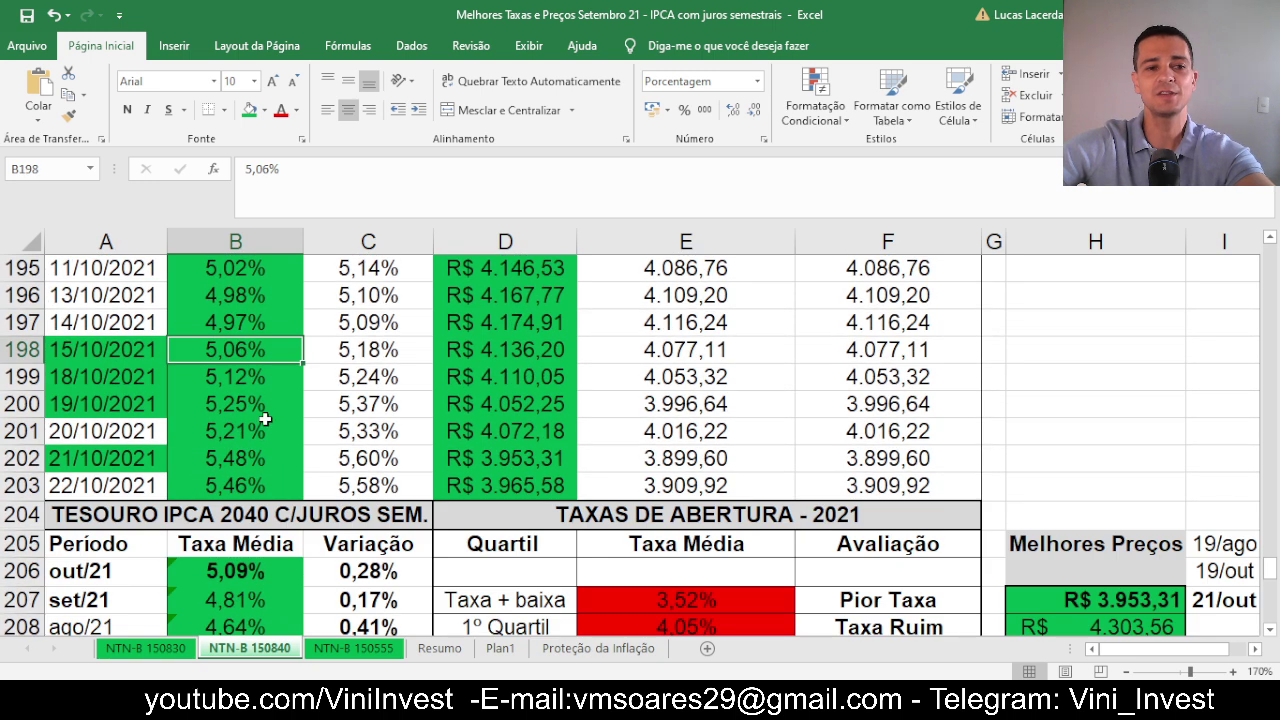
pyautogui.click(233, 382)
pyautogui.click(242, 404)
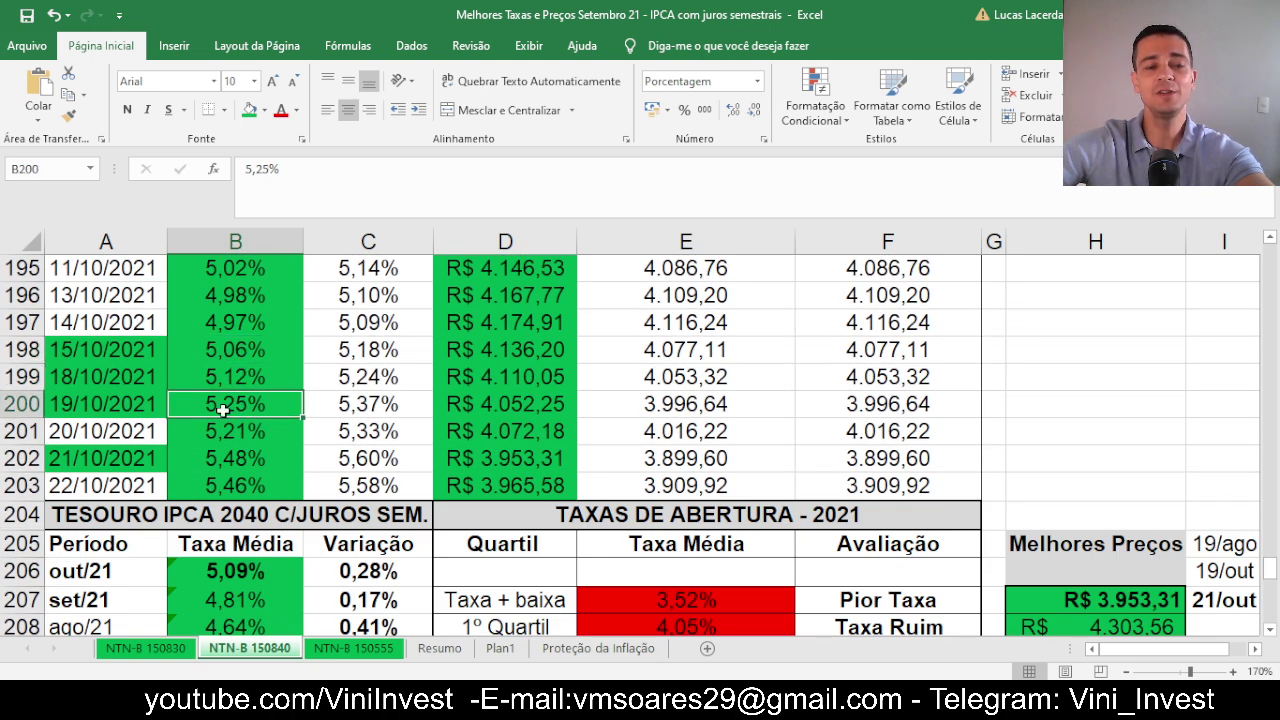
pyautogui.click(17, 466)
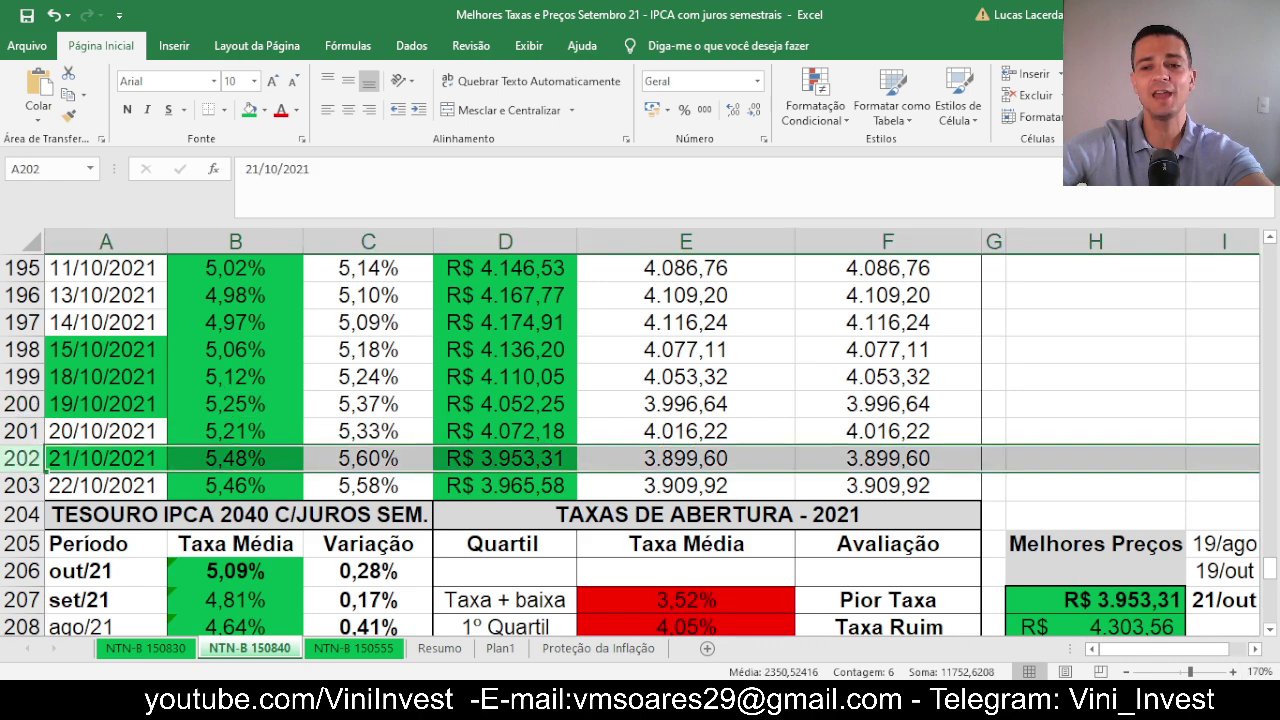
# Inspect the Melhor Taxa value in the quartile table and the lowest value under Melhores Preços.
pyautogui.click(1270, 630)
pyautogui.click(1270, 630)
pyautogui.click(1270, 630)
pyautogui.click(1270, 630)
pyautogui.click(1270, 630)
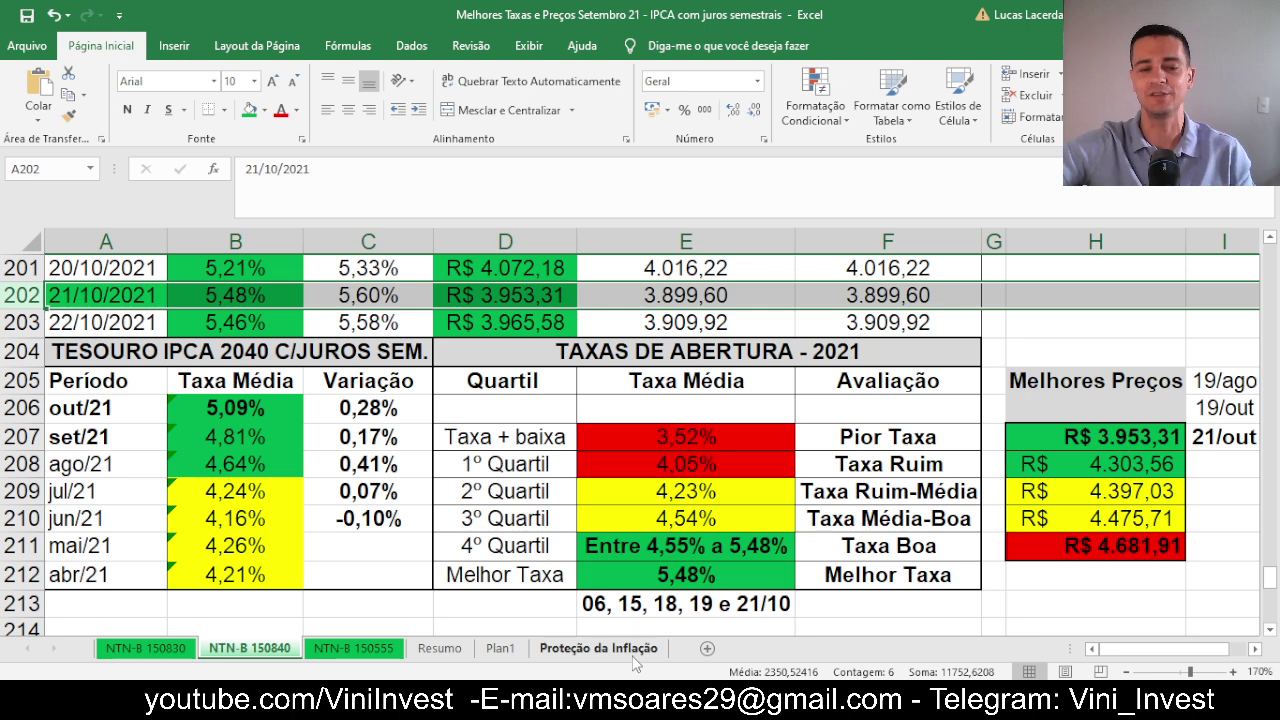
pyautogui.click(731, 583)
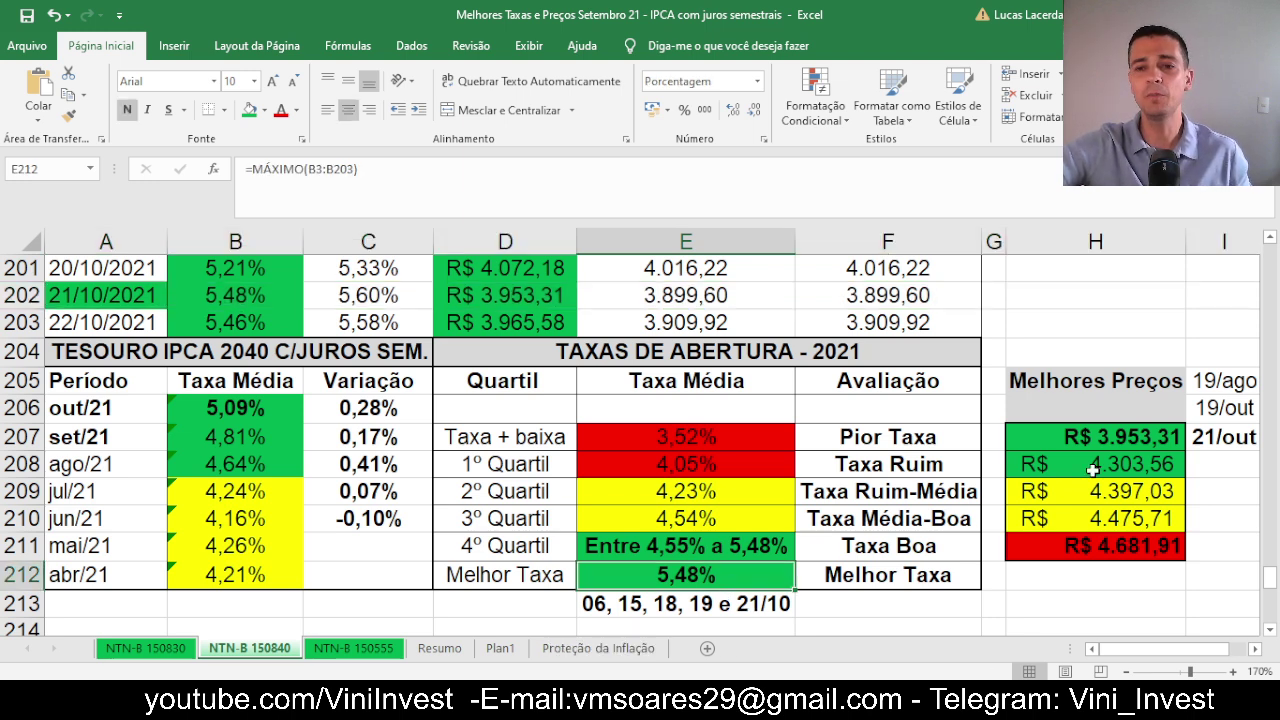
pyautogui.click(1111, 437)
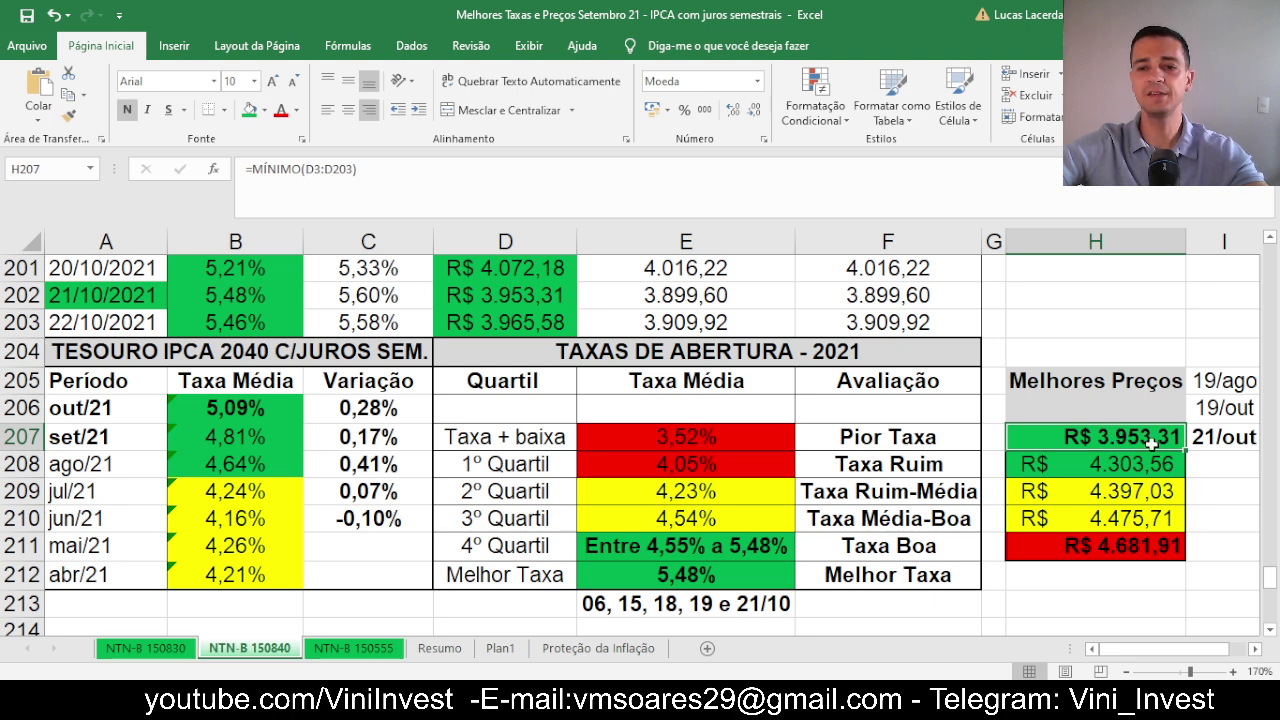
# Compare the two lowest values under Melhores Preços with the 21/10/2021 and 22/10/2021 rows of the 2040 bond.
pyautogui.click(1132, 465)
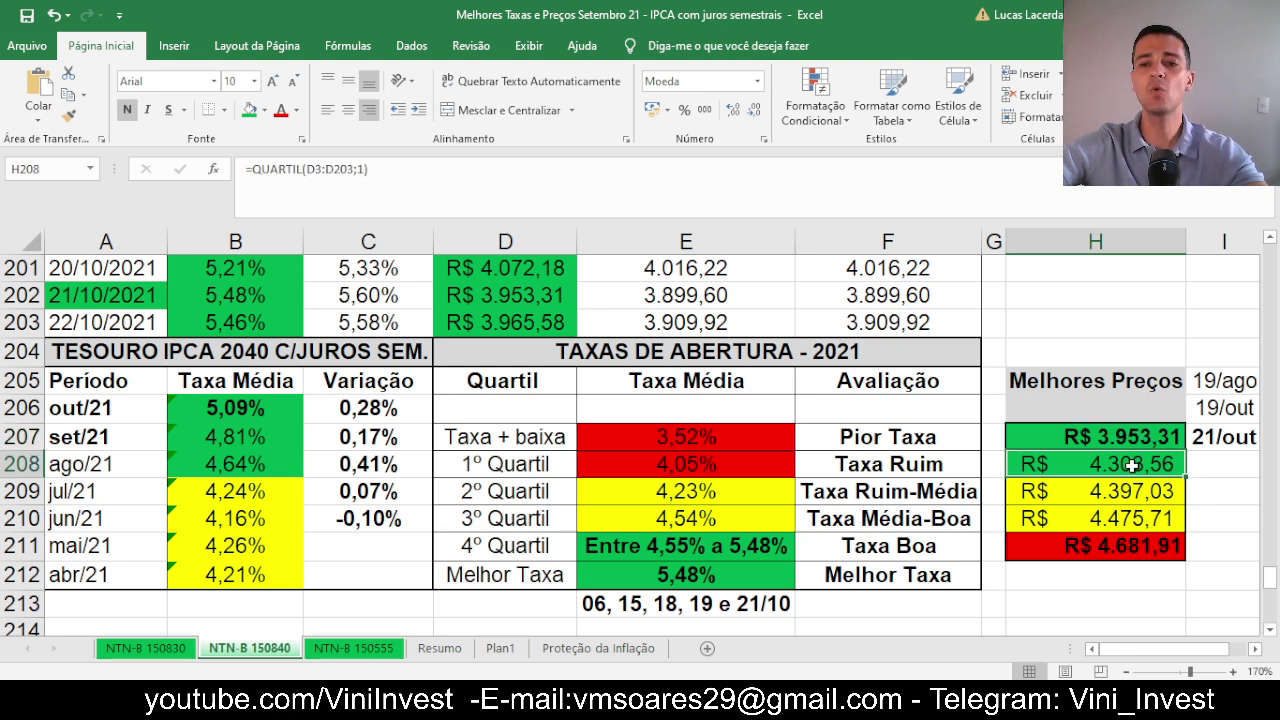
pyautogui.click(22, 295)
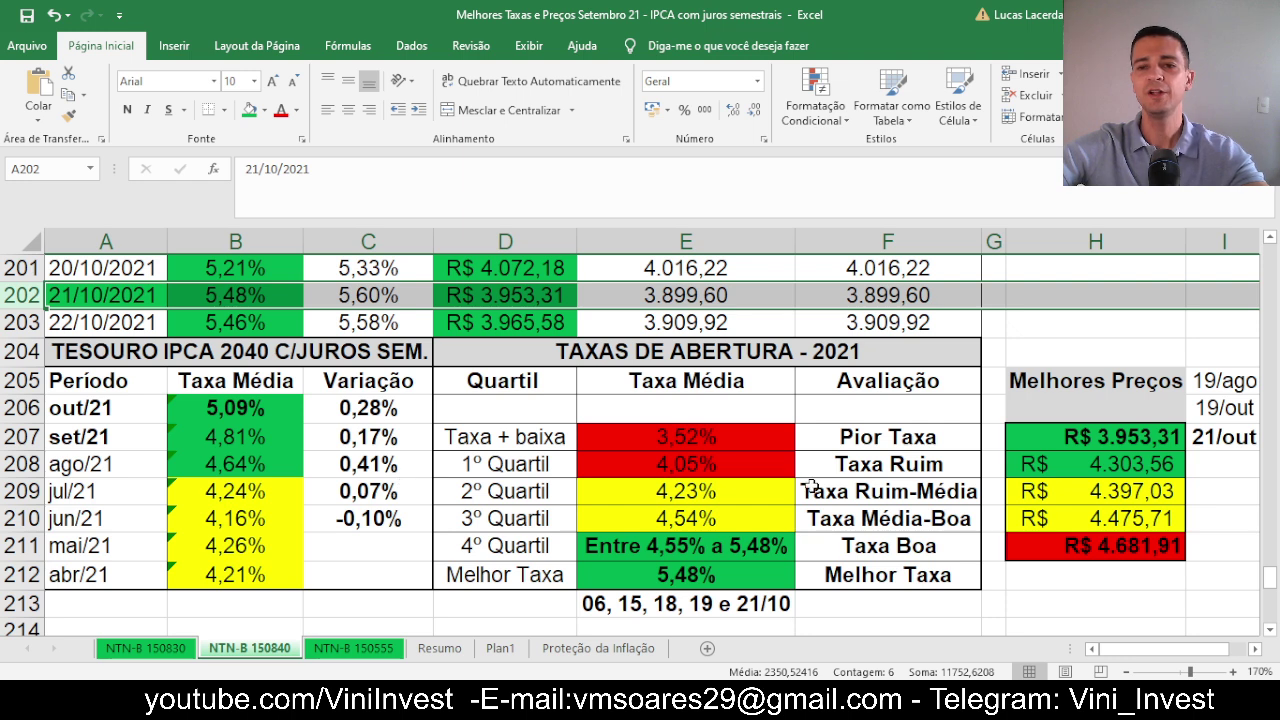
pyautogui.click(1126, 439)
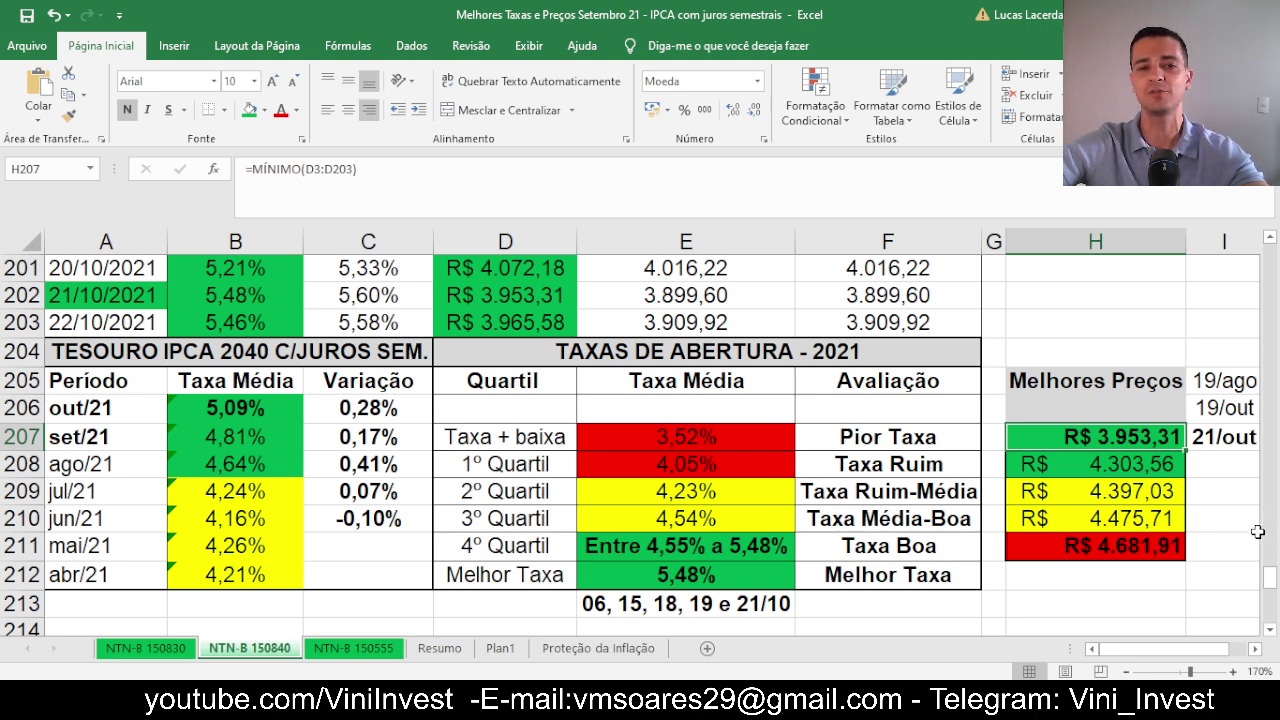
pyautogui.click(12, 322)
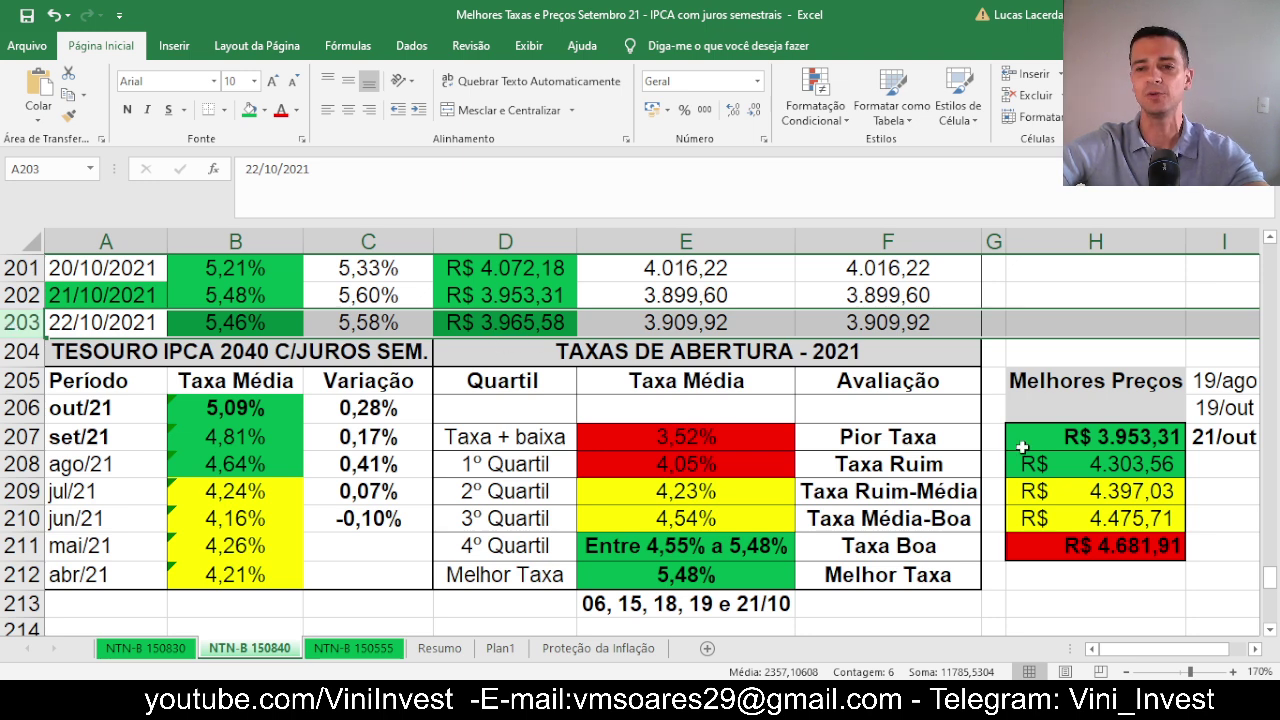
# Review the dates beside Melhores Preços and fill the 21/out cell with green.
pyautogui.click(1220, 386)
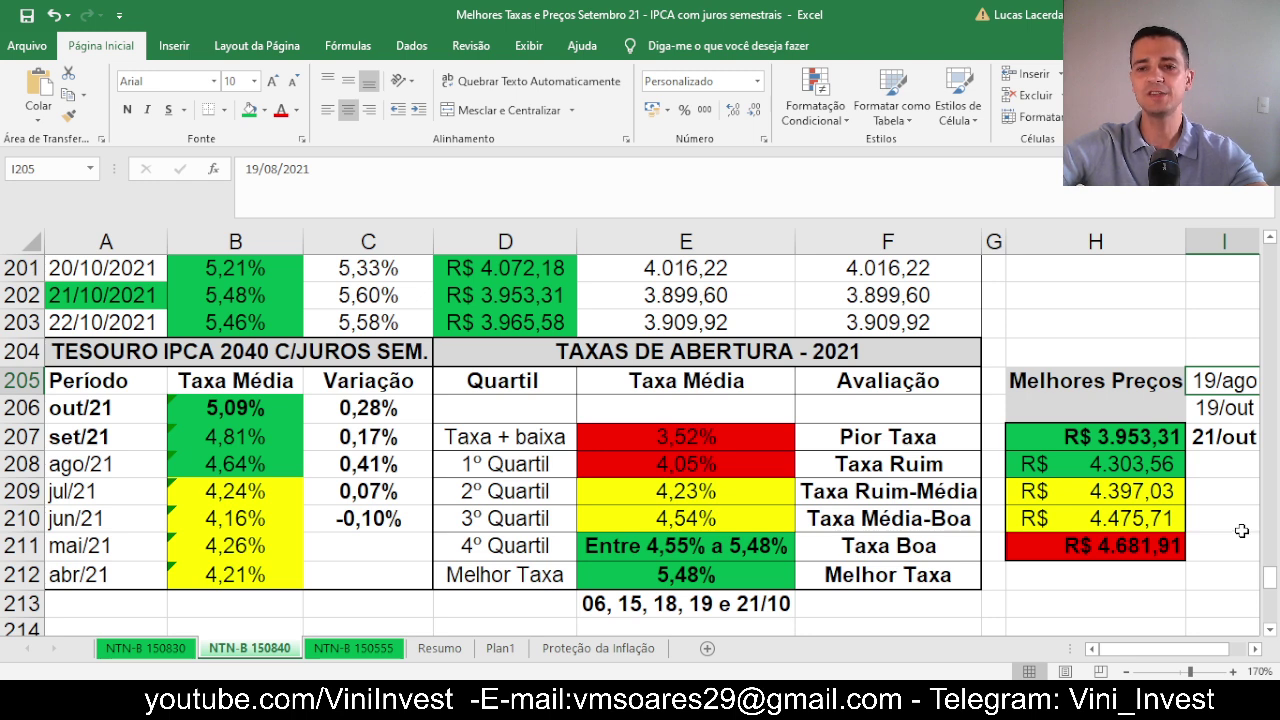
pyautogui.click(1225, 408)
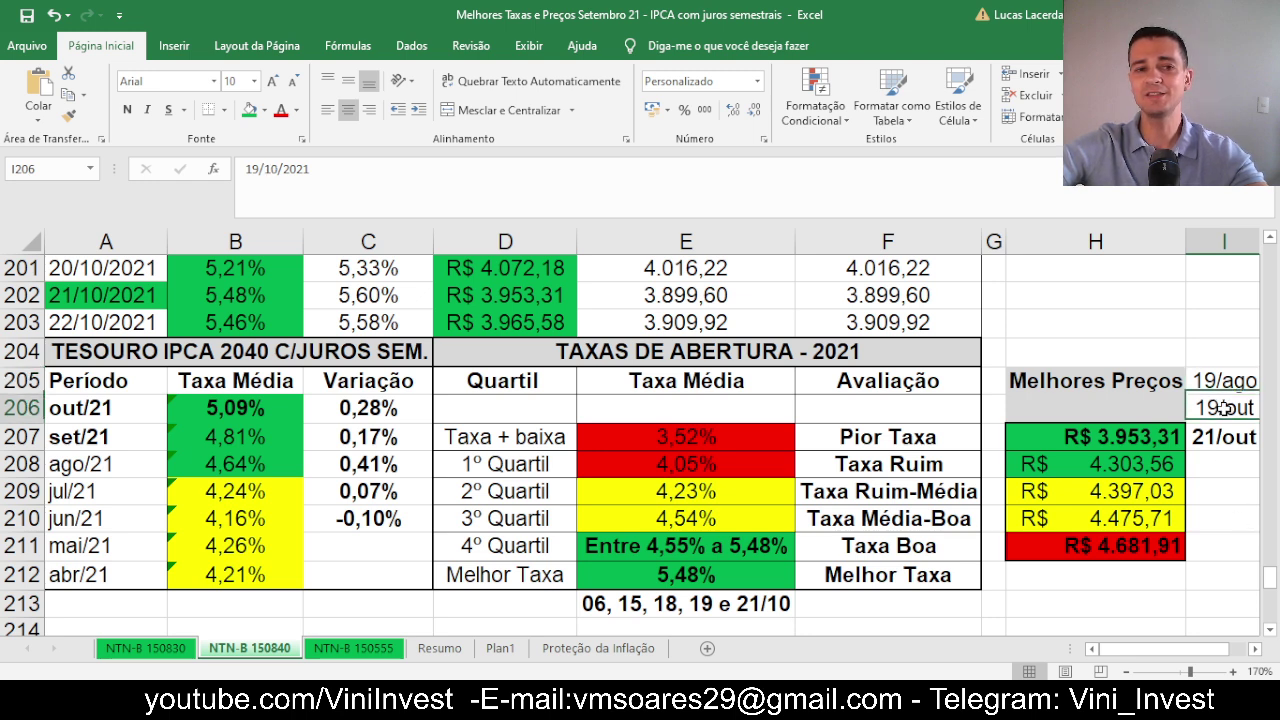
pyautogui.click(1222, 437)
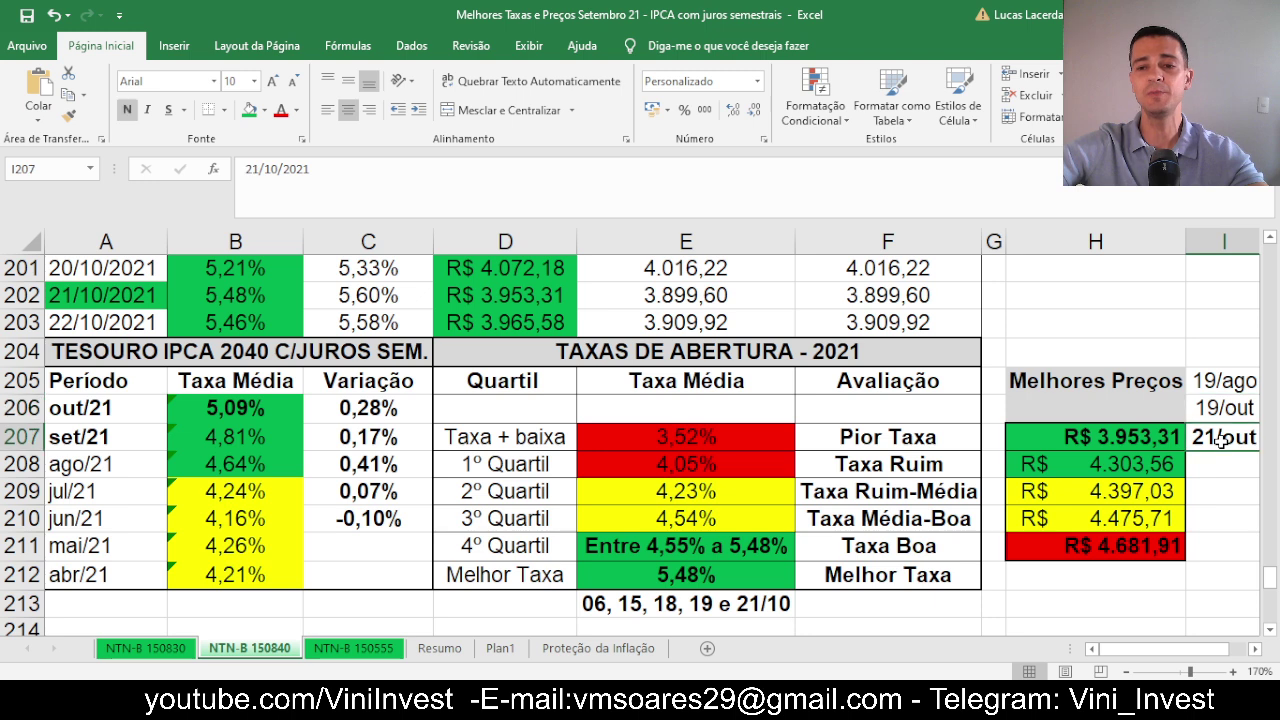
pyautogui.click(249, 110)
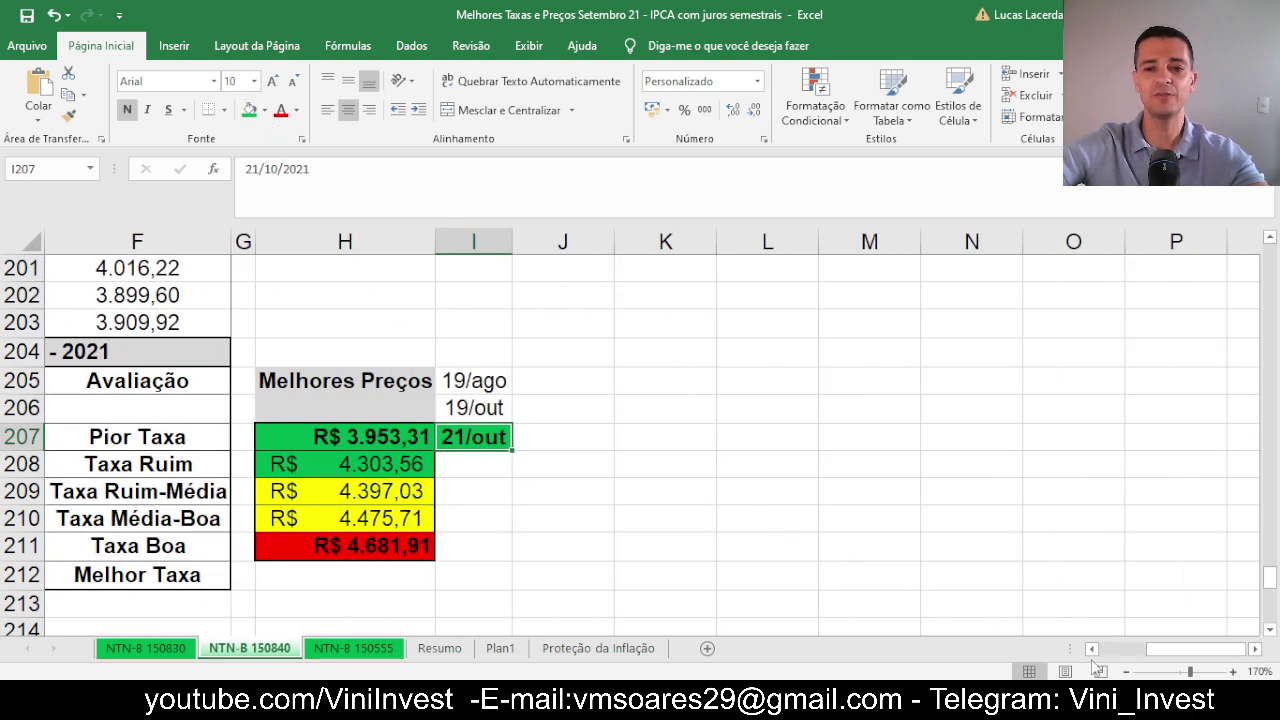
pyautogui.moveTo(1178, 650); pyautogui.dragTo(1108, 662)
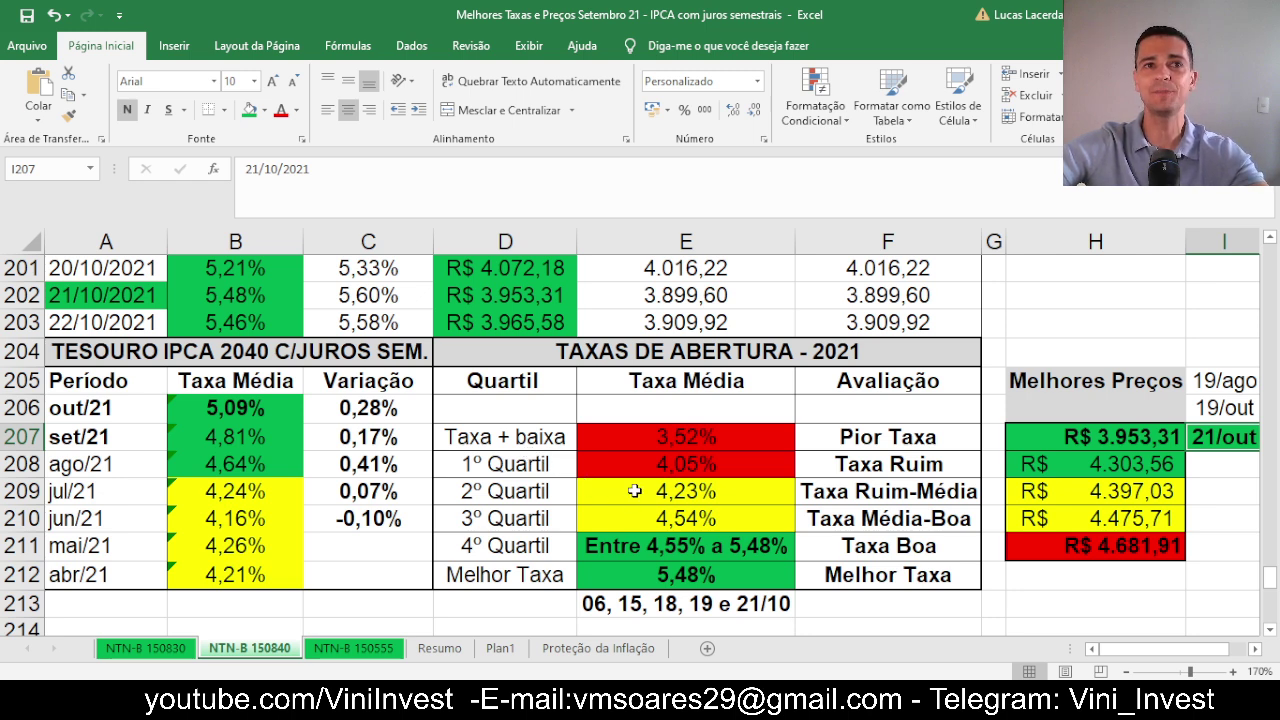
# Open the NTN-B 150555 sheet and examine the 2055 bond's monthly average rates from jun/21 to out/21.
pyautogui.click(353, 648)
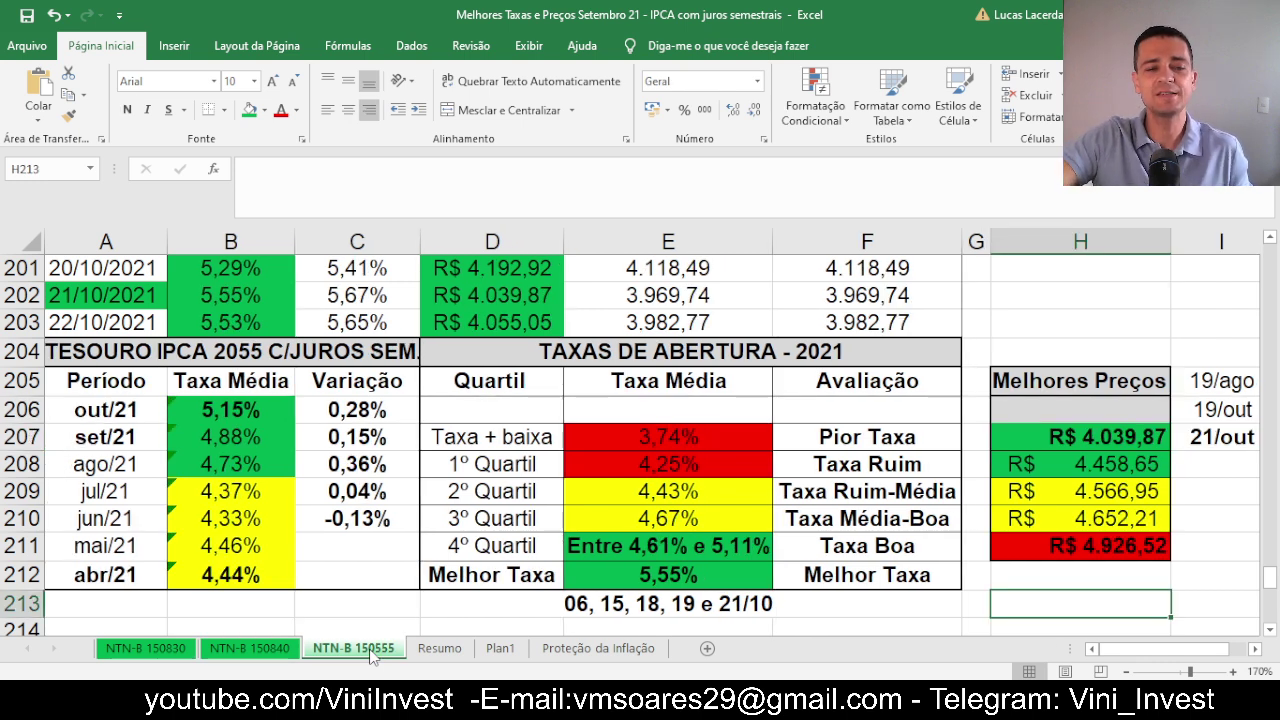
pyautogui.click(298, 351)
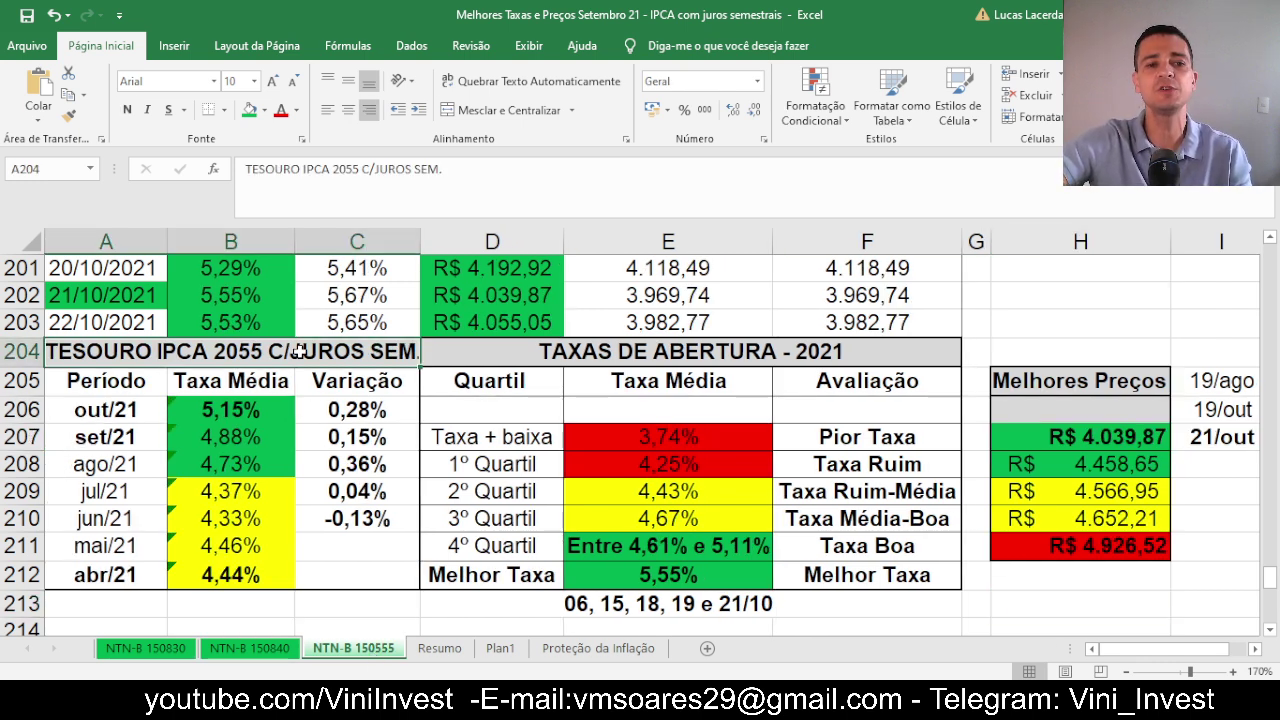
pyautogui.click(231, 519)
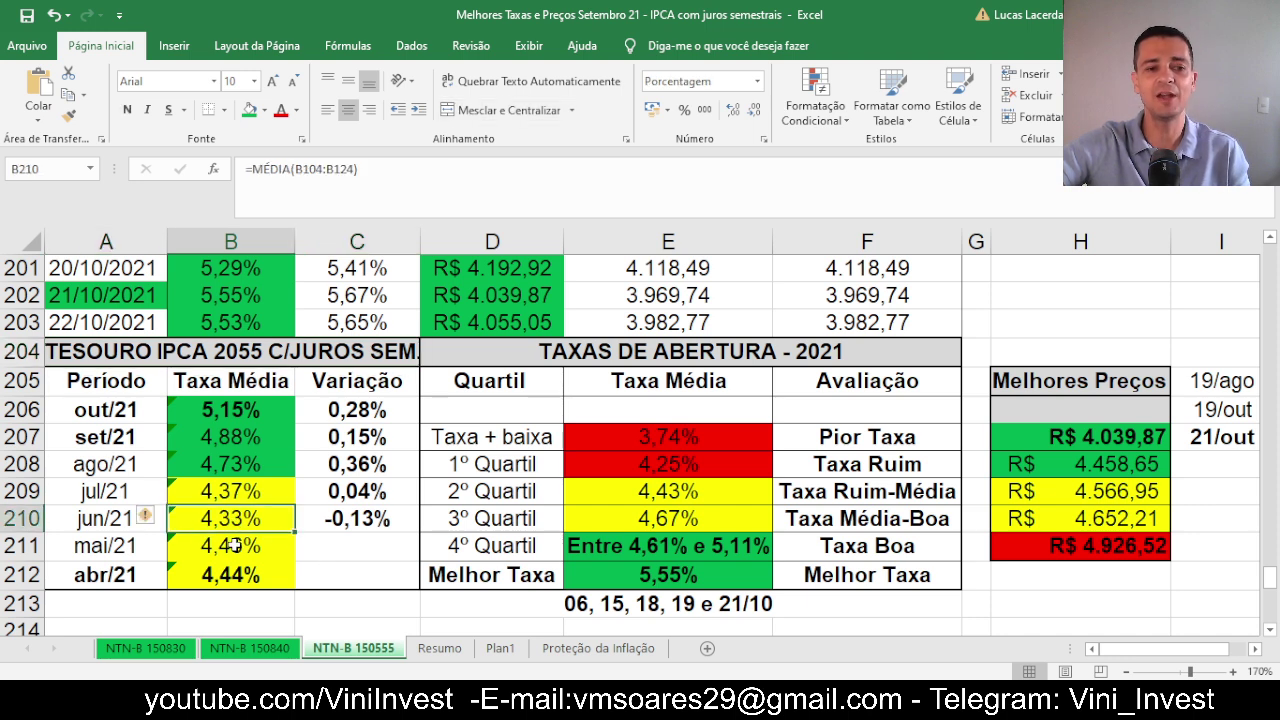
pyautogui.click(251, 494)
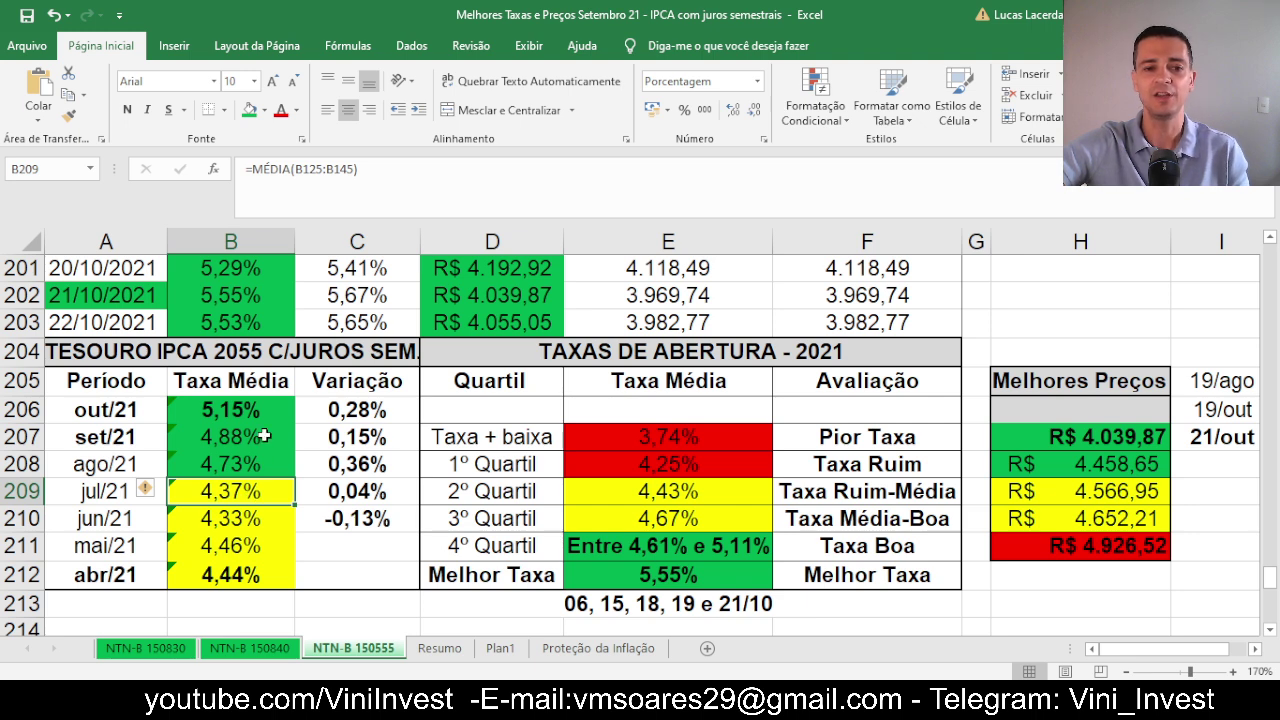
pyautogui.click(252, 460)
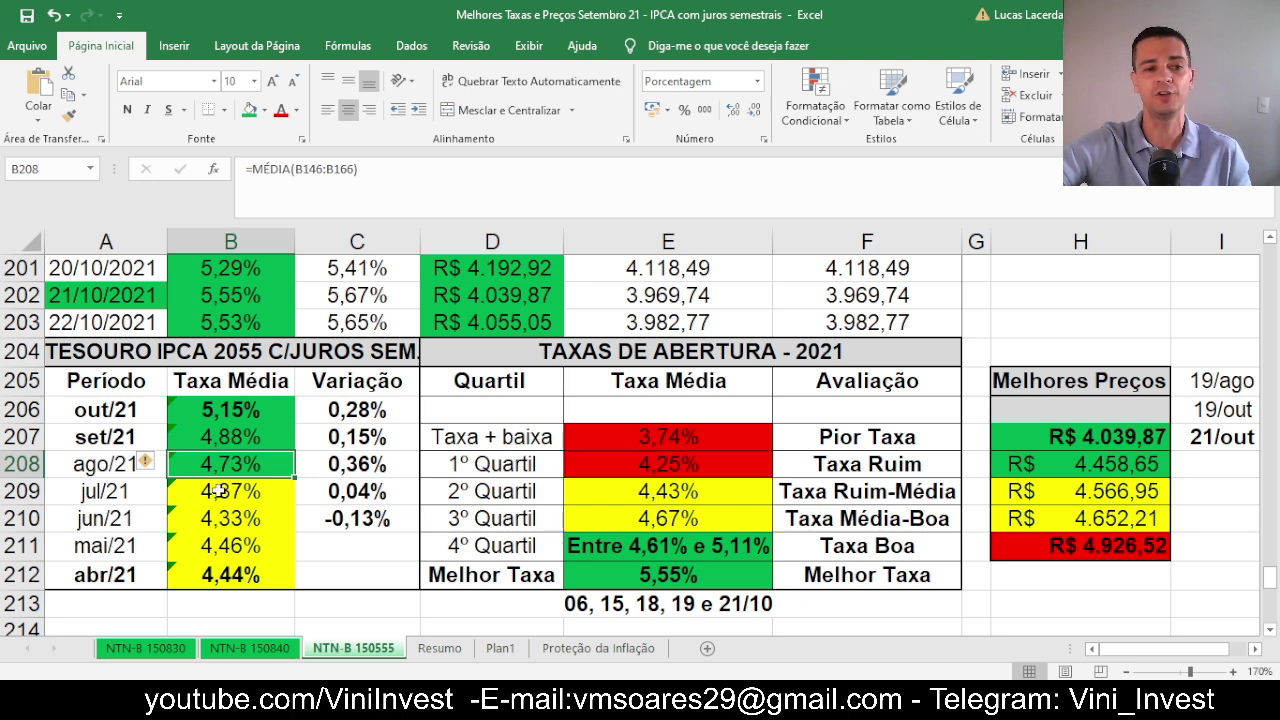
pyautogui.click(242, 437)
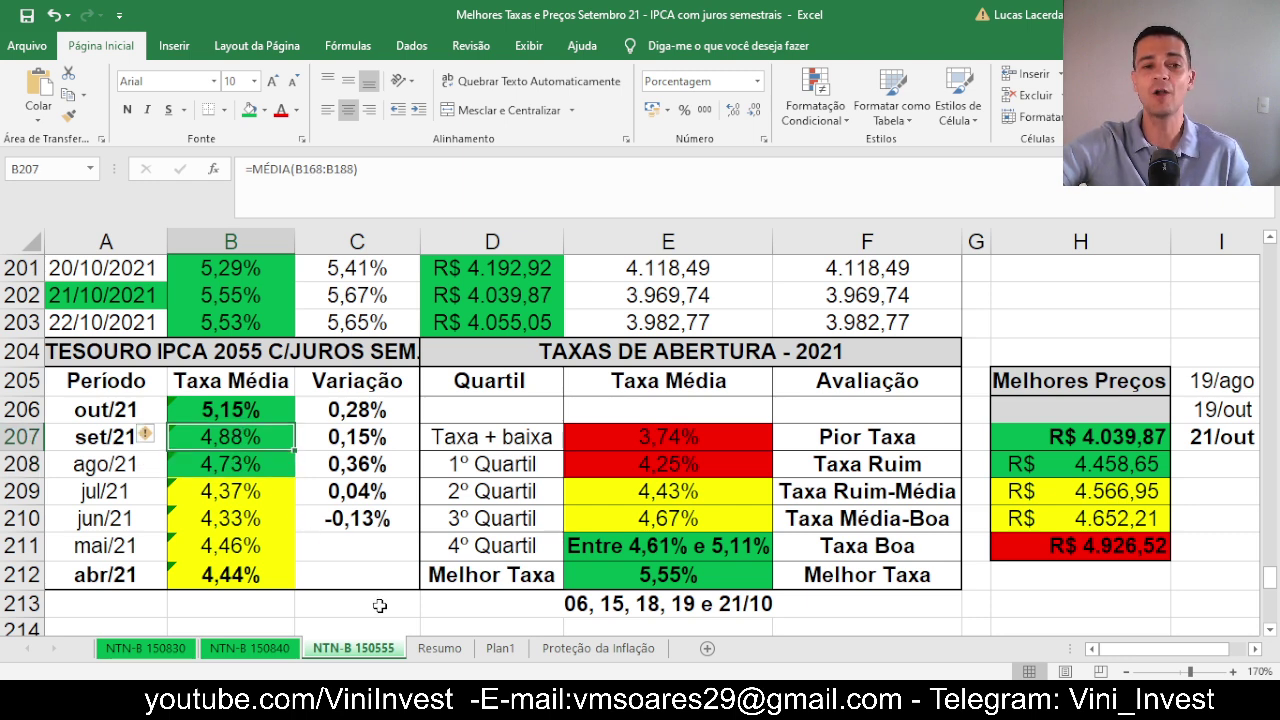
pyautogui.click(245, 408)
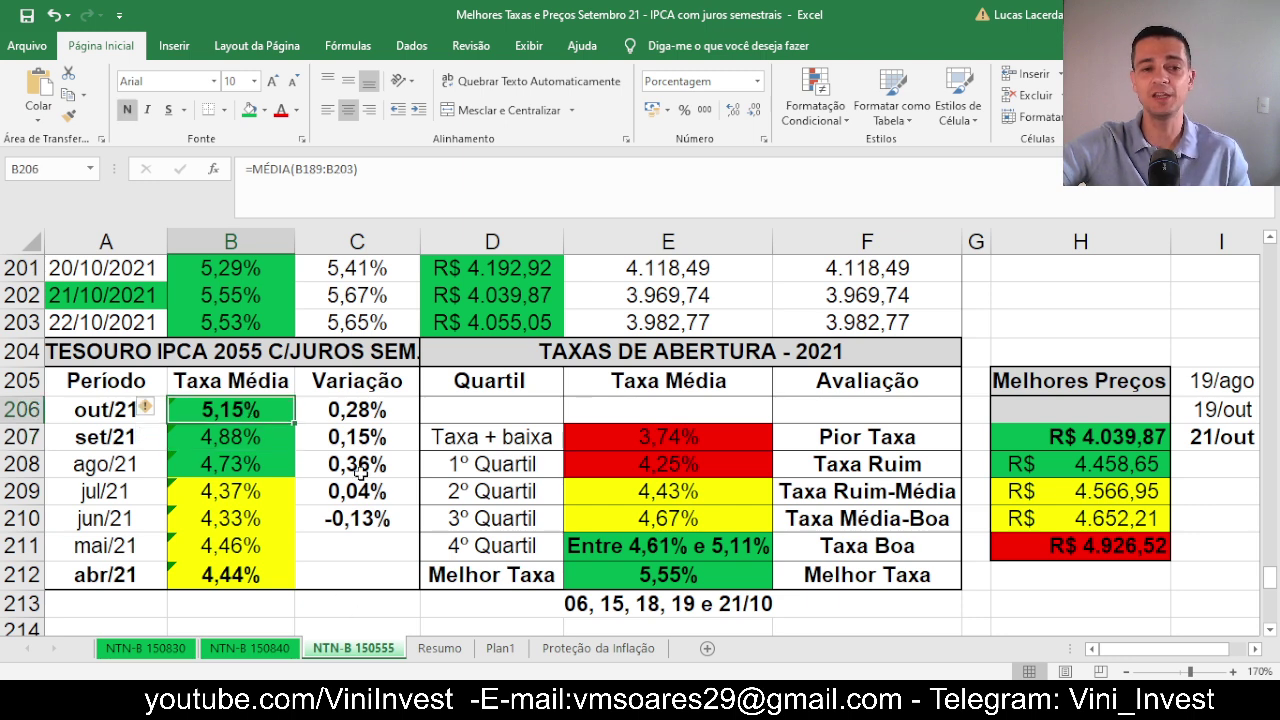
# Inspect the out/21 variation and row, and compare the average rates from out/21 back to jun/21.
pyautogui.click(368, 406)
pyautogui.click(22, 411)
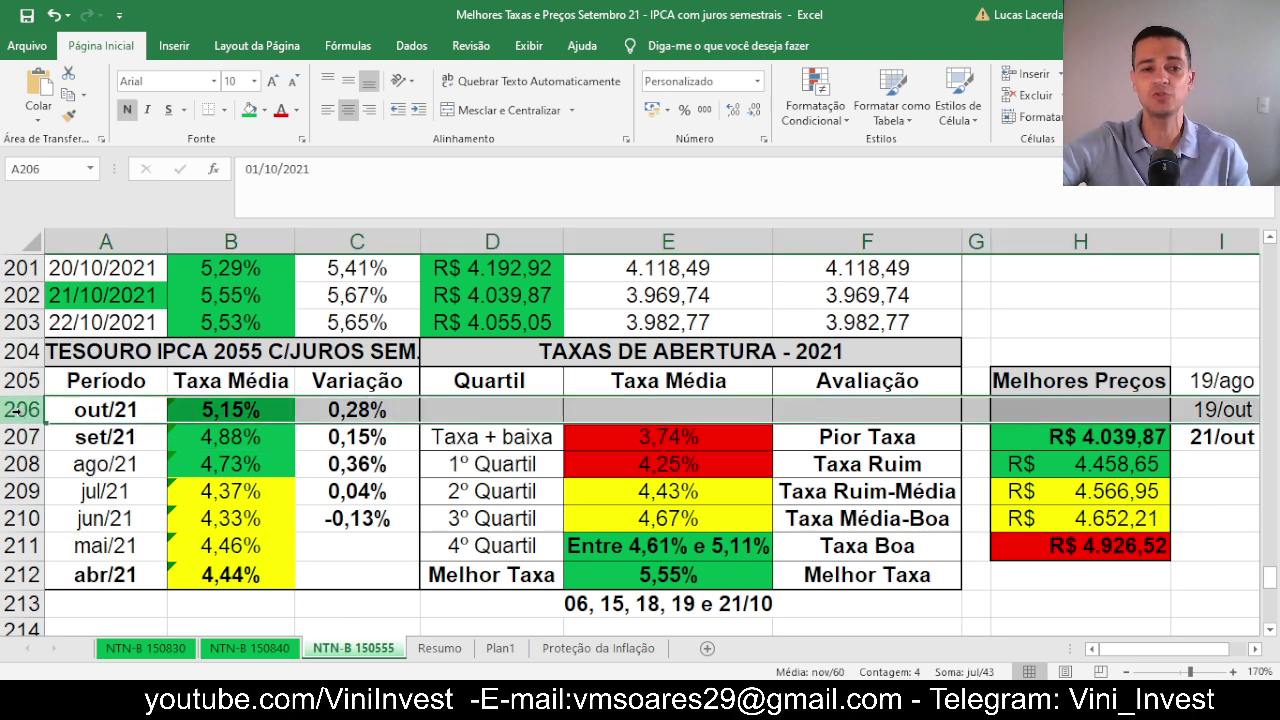
pyautogui.click(300, 452)
pyautogui.moveTo(271, 422); pyautogui.dragTo(245, 518)
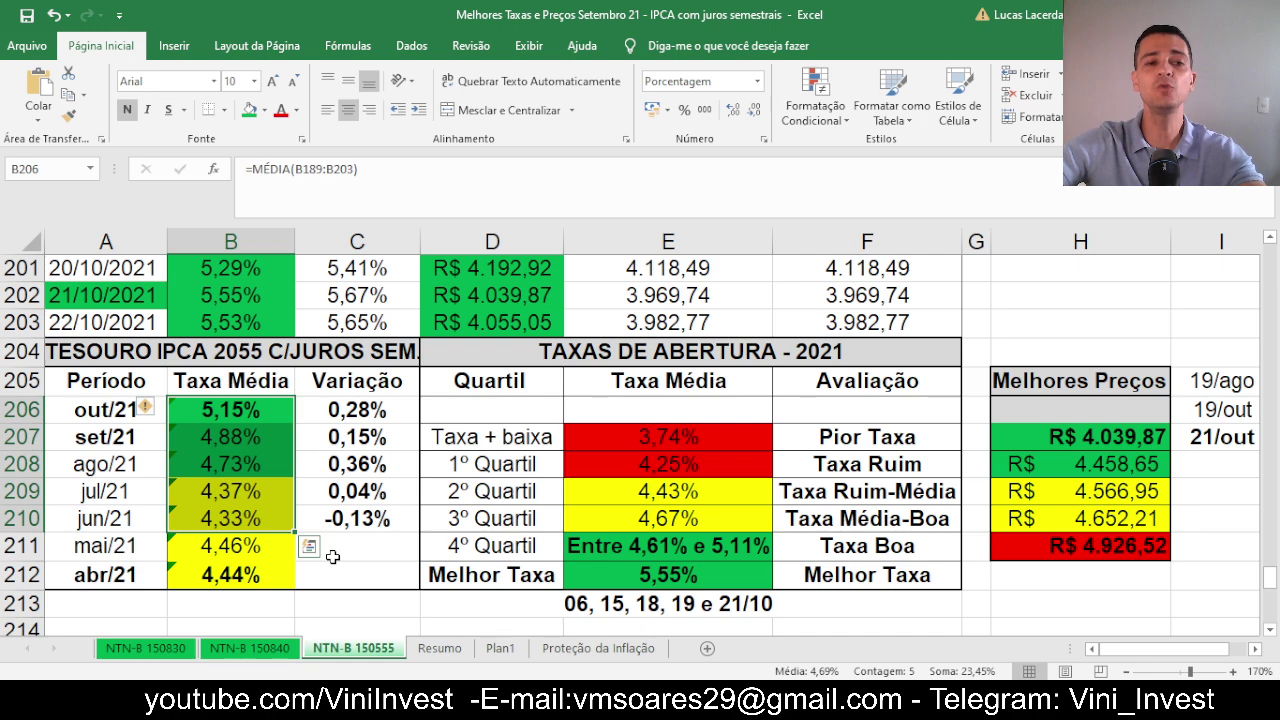
# Examine the green-marked 06/10/2021 and 15/10/2021 rows of the 2055 bond, including the opening rate of 06/10/2021.
pyautogui.scroll(3, 332, 556)
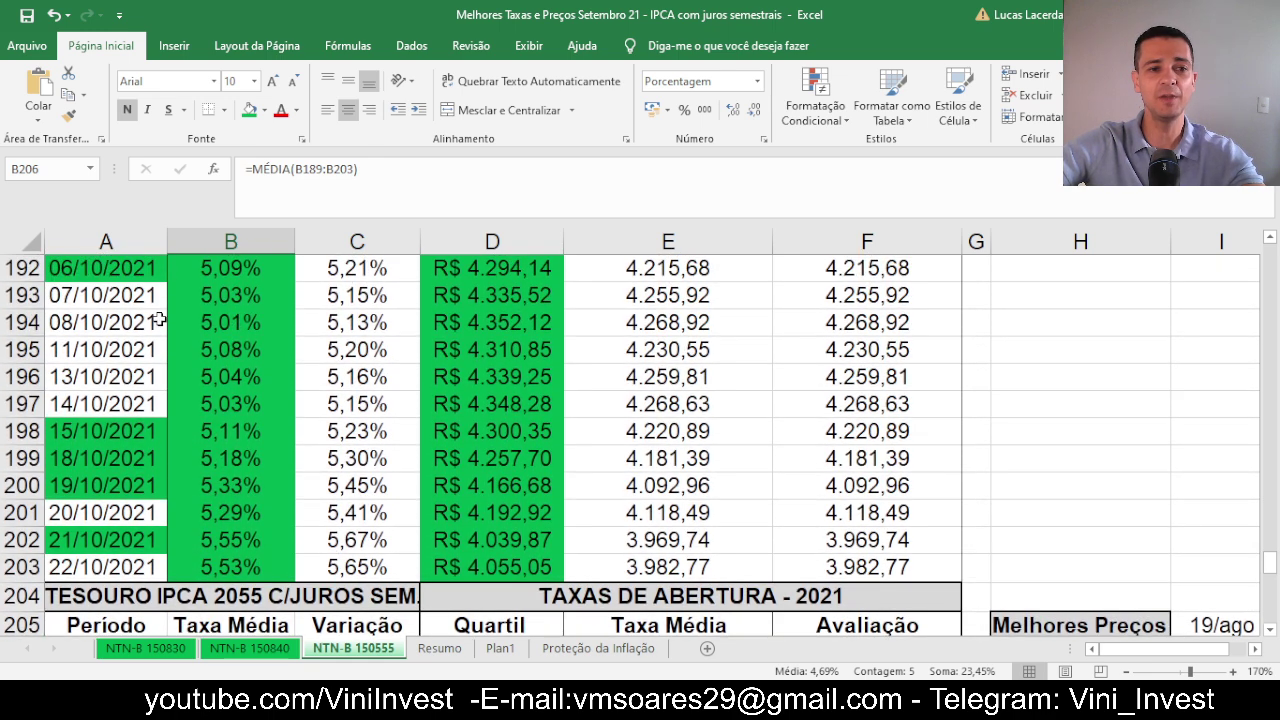
pyautogui.scroll(1, 163, 340)
pyautogui.click(128, 355)
pyautogui.click(3, 349)
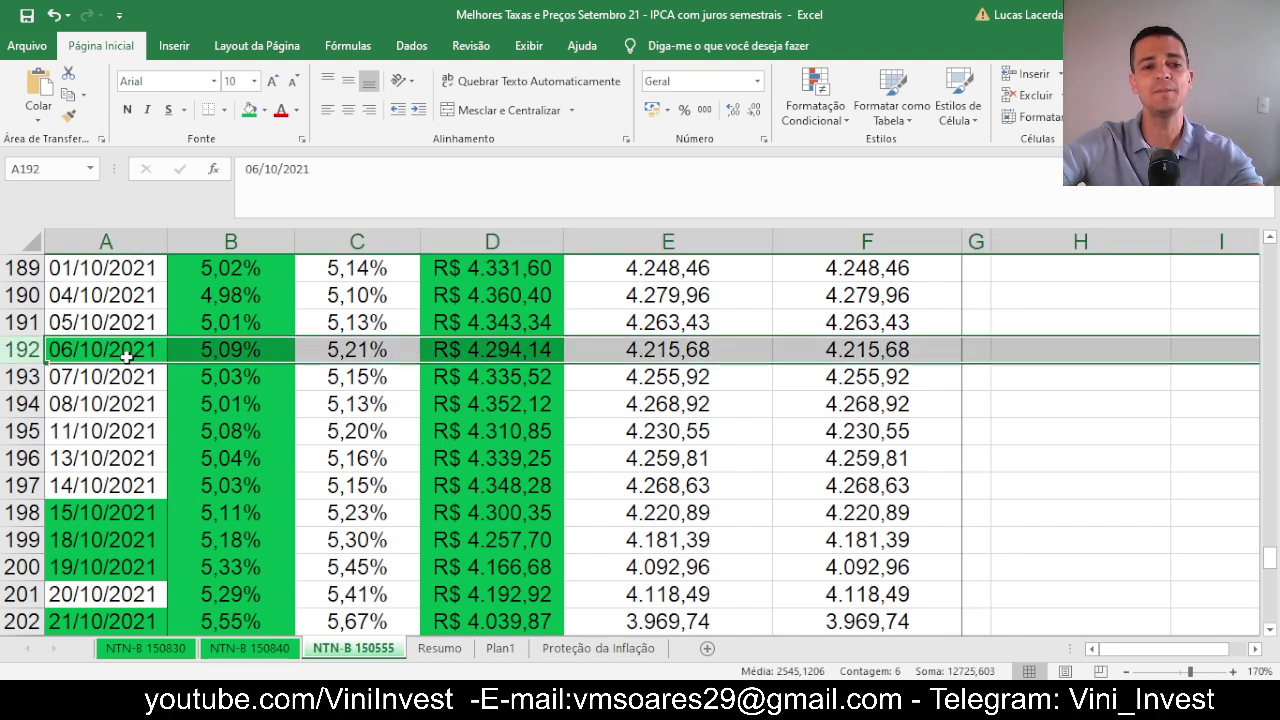
pyautogui.click(209, 348)
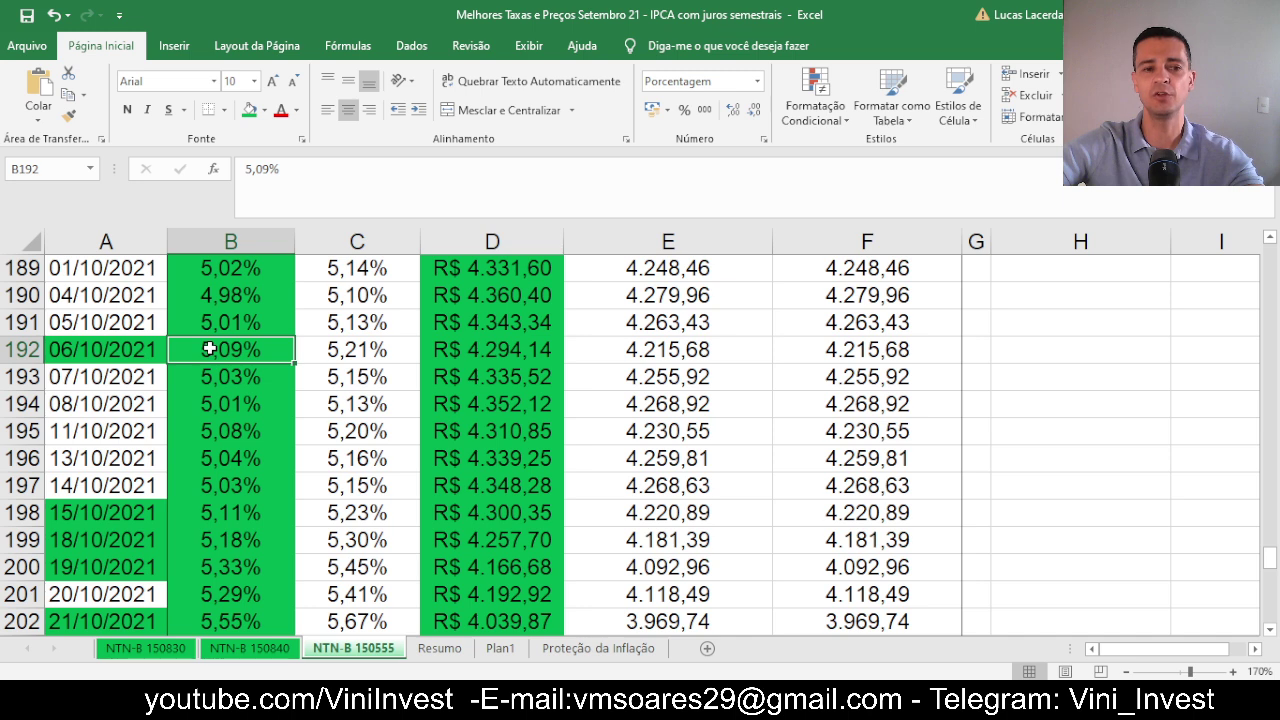
pyautogui.click(25, 512)
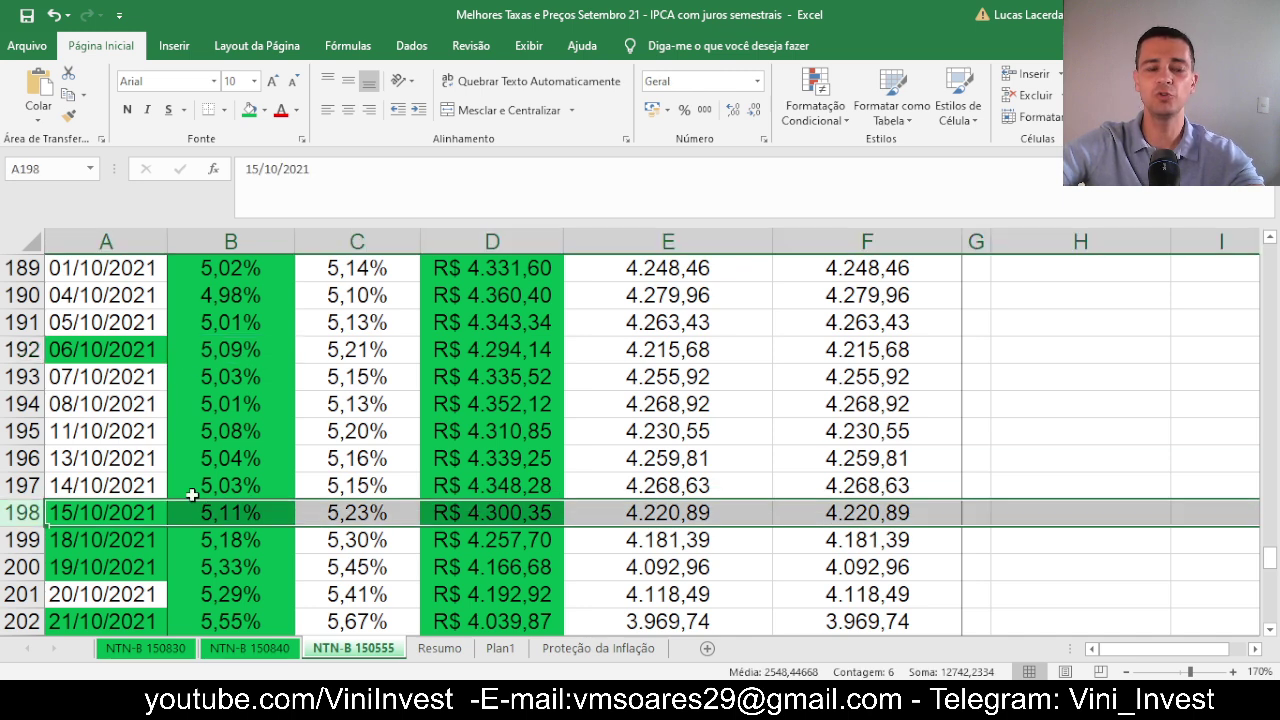
# Compare the 2055 bond's 18, 19 and 21/10/2021 rows in sequence.
pyautogui.scroll(-1, 191, 494)
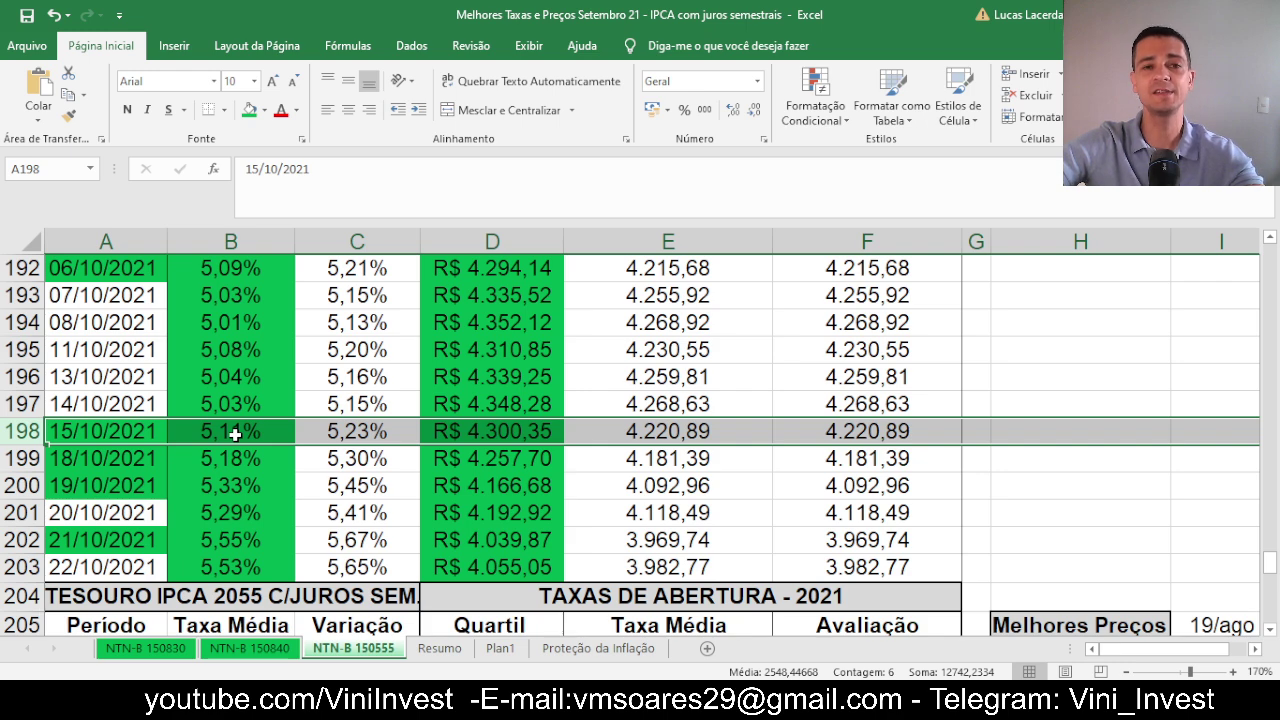
pyautogui.click(25, 458)
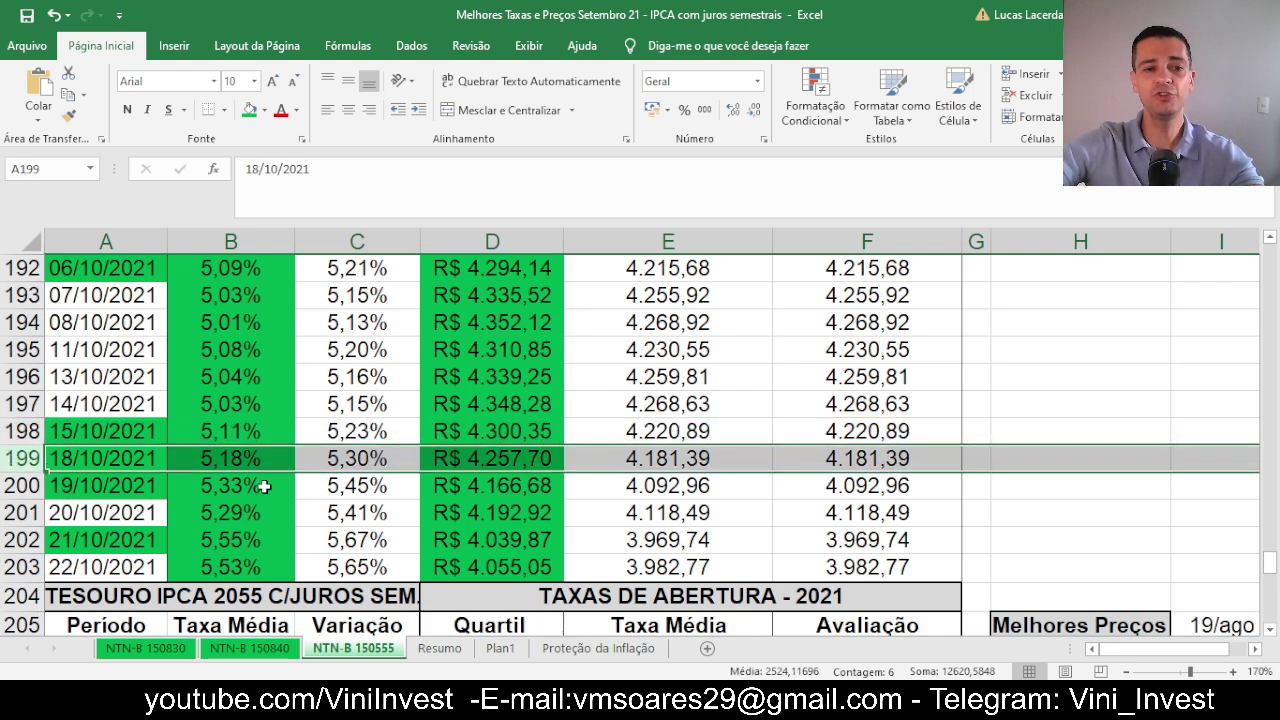
pyautogui.scroll(-1, 263, 486)
pyautogui.scroll(-1, 263, 486)
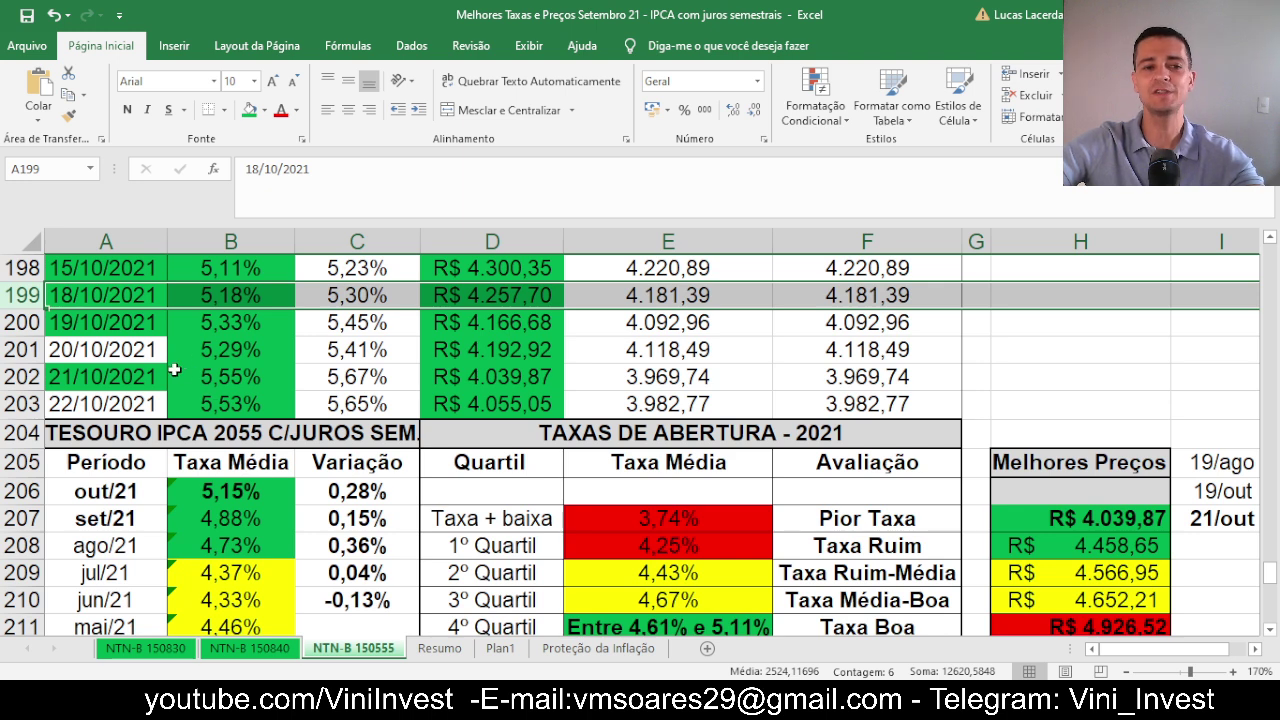
pyautogui.click(26, 322)
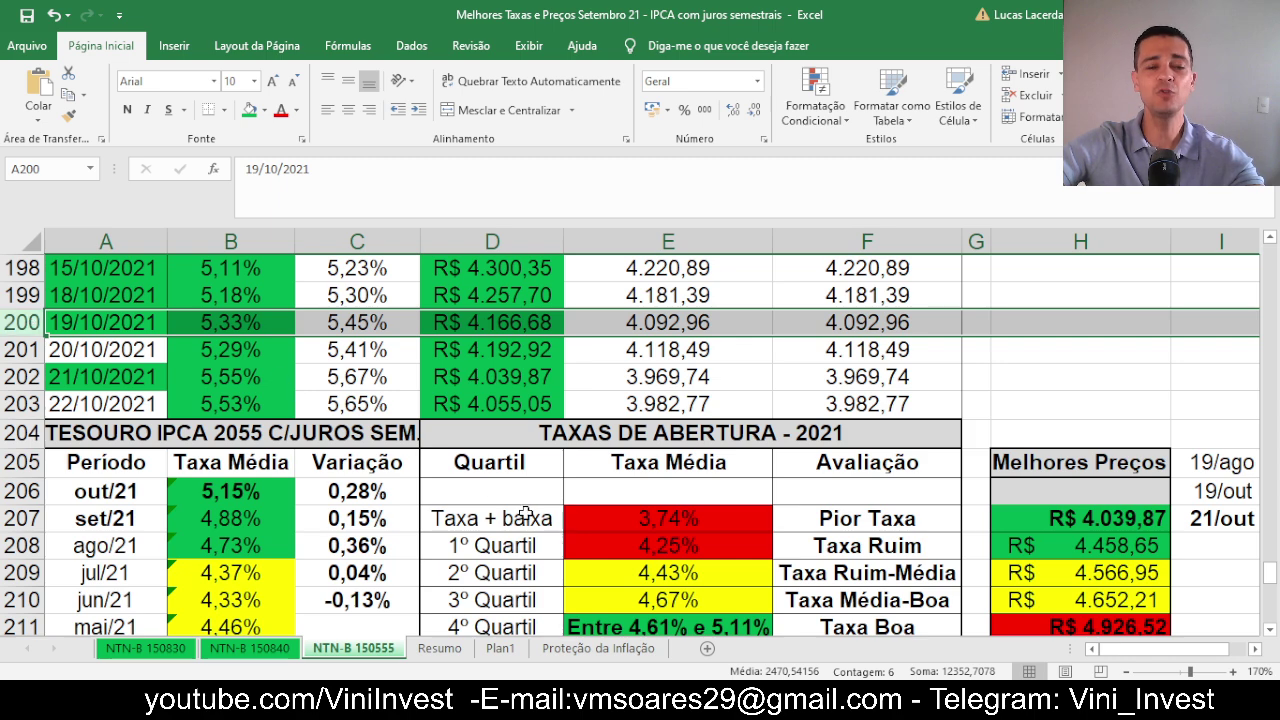
pyautogui.scroll(-1, 1168, 606)
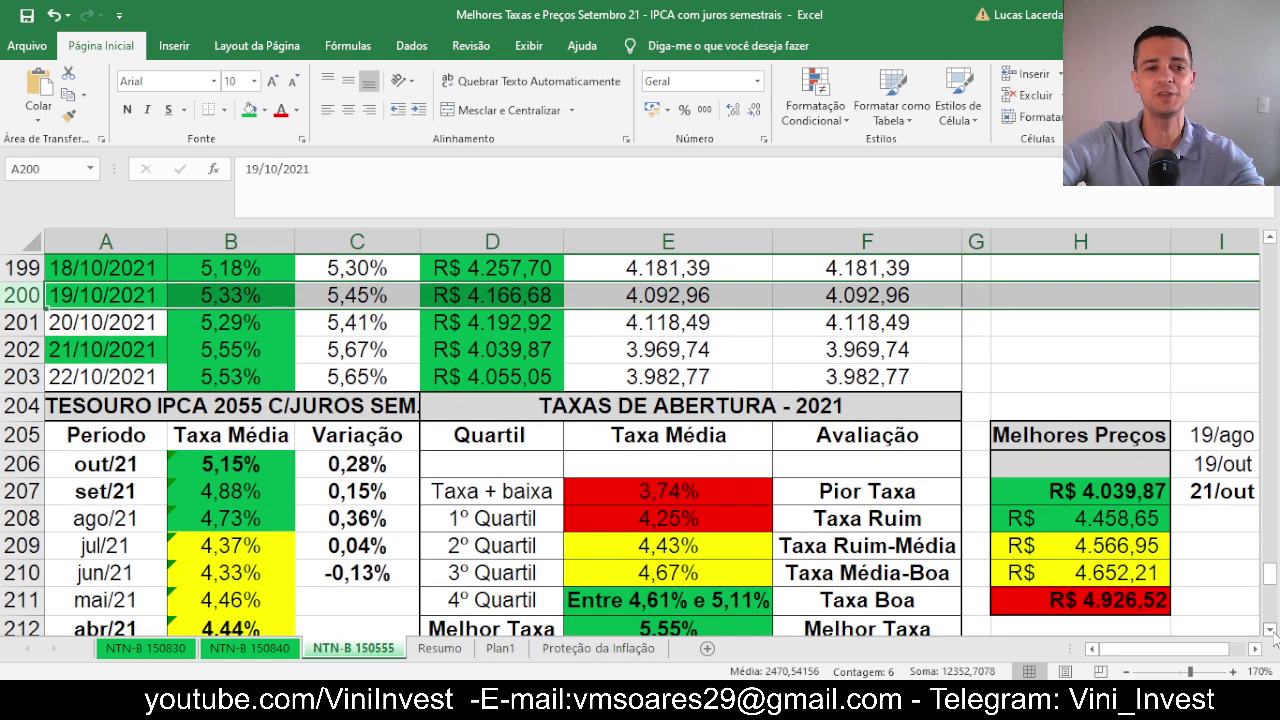
pyautogui.click(22, 322)
pyautogui.click(22, 349)
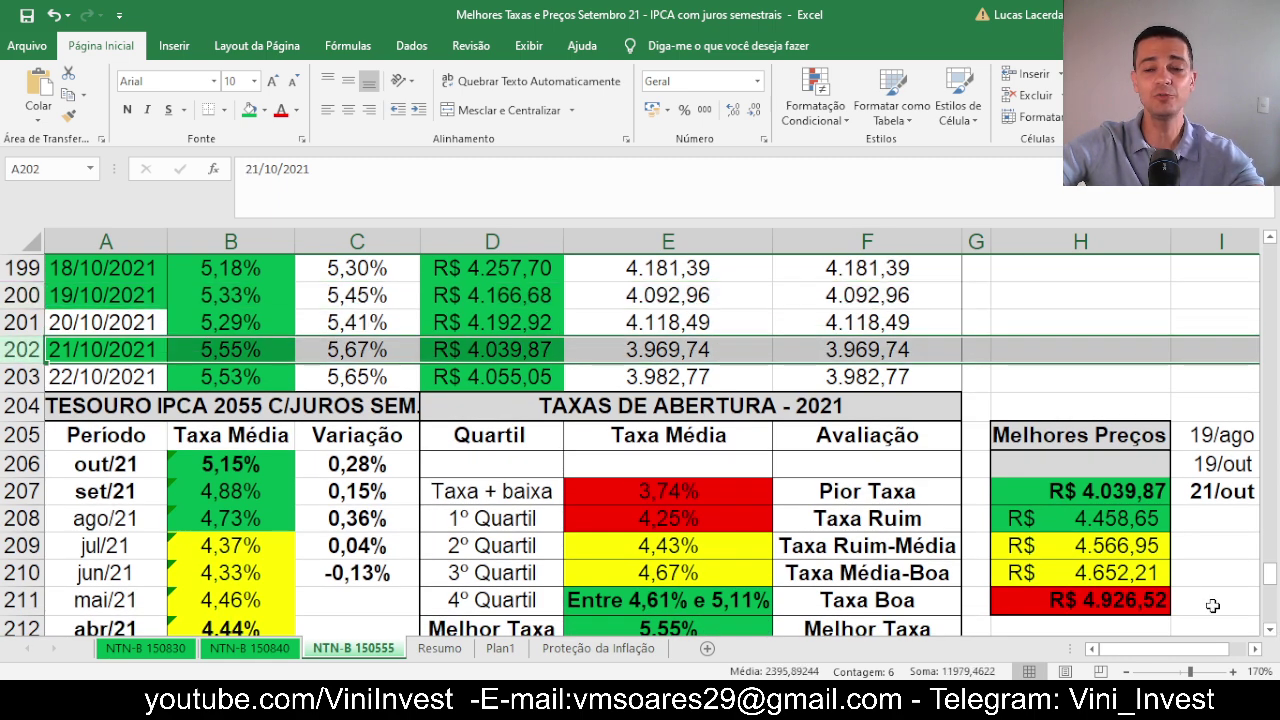
# Change the 4º Quartil rate range of the 2055 bond to "Entre 4,61% e 5,55%".
pyautogui.click(1270, 632)
pyautogui.click(1270, 632)
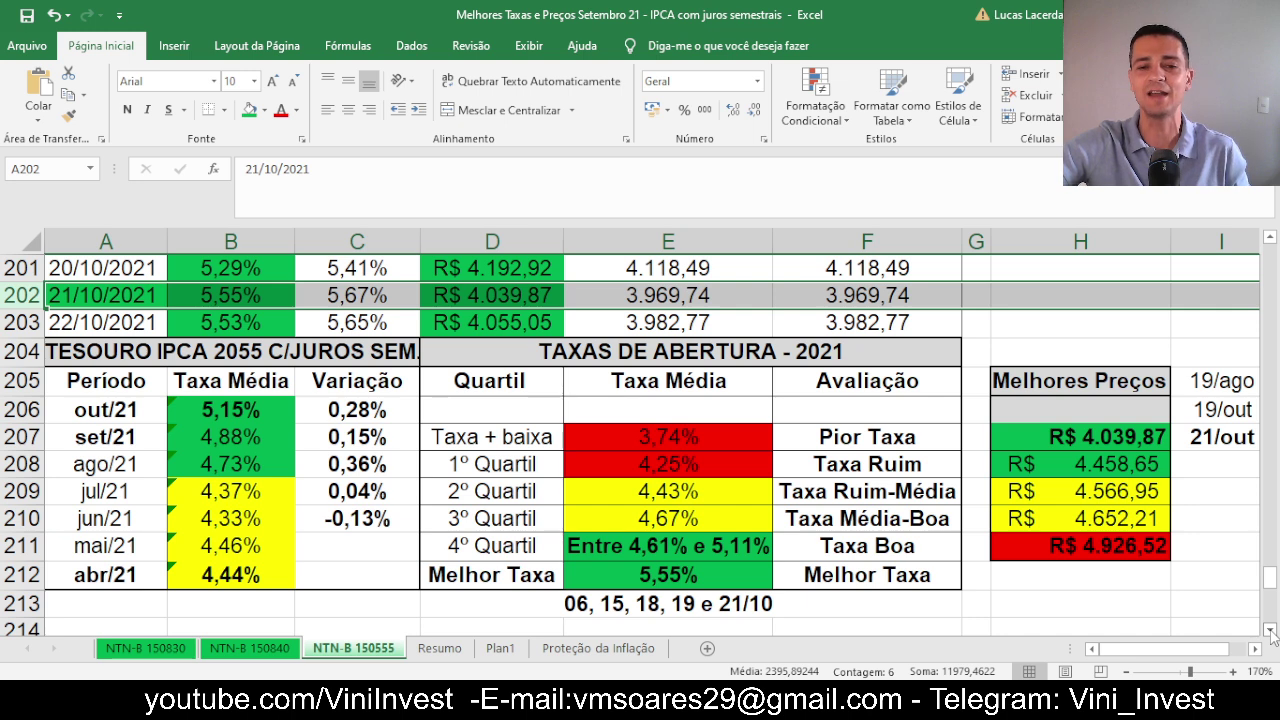
pyautogui.click(660, 548)
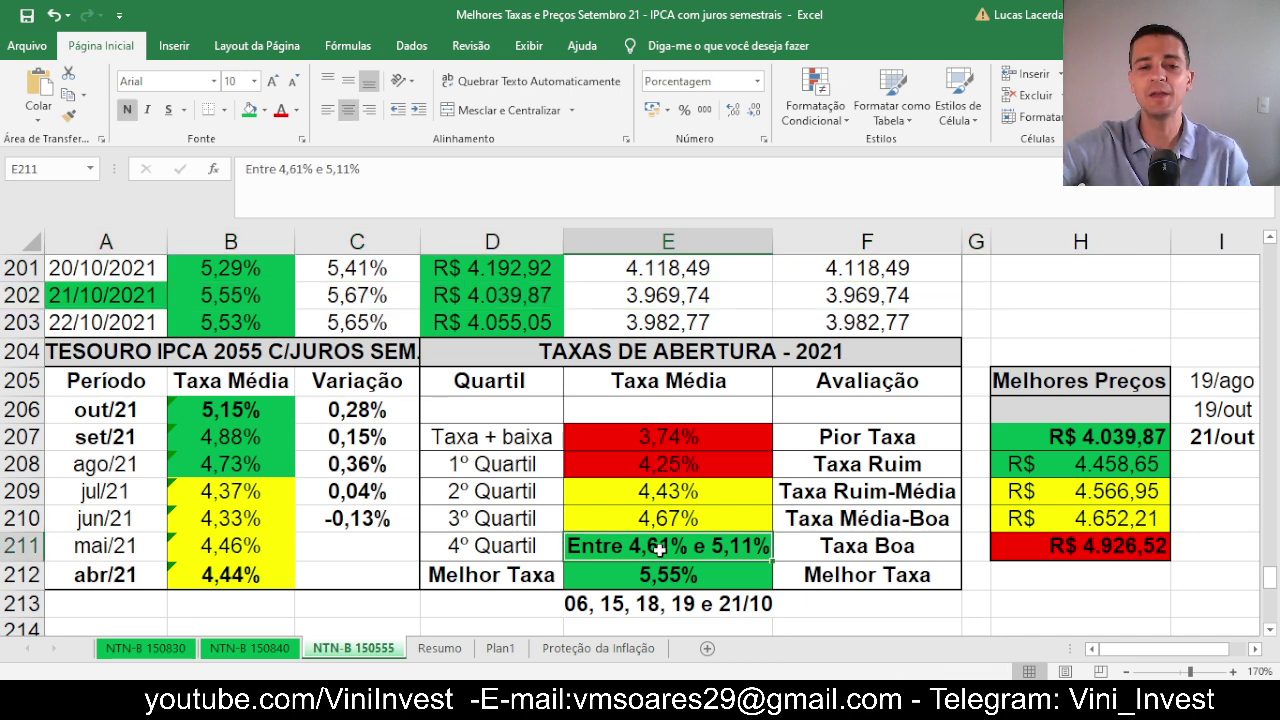
pyautogui.doubleClick(740, 548)
pyautogui.press('BackSpace')
pyautogui.press('BackSpace')
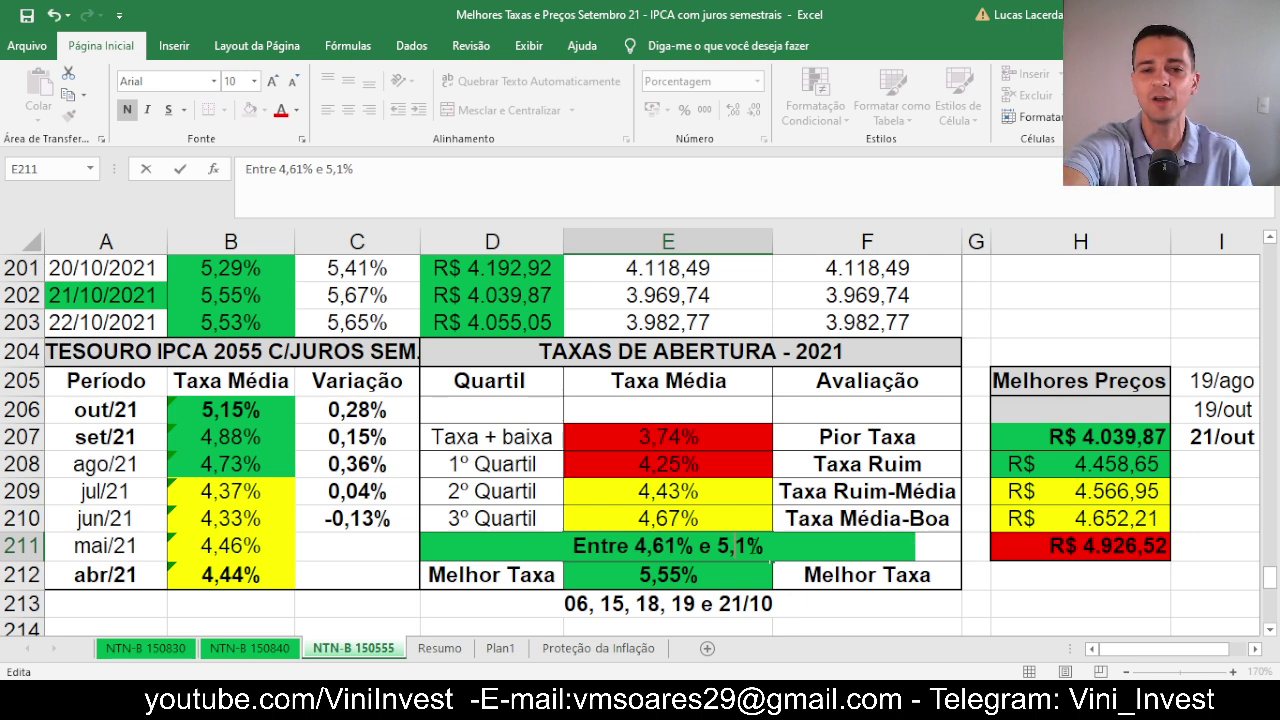
pyautogui.write('55')
pyautogui.press('Return')
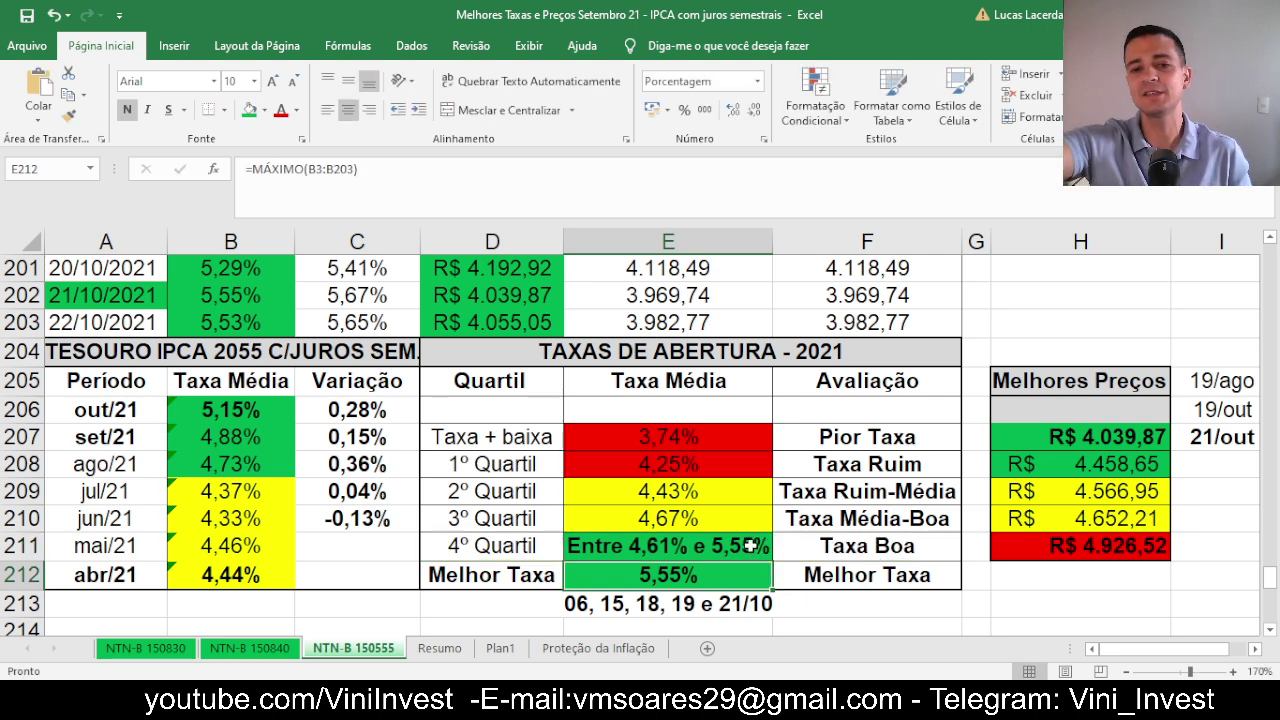
# Check the 22/10/2021 row and its opening rate, and the list of best October dates under the quartile table.
pyautogui.click(20, 322)
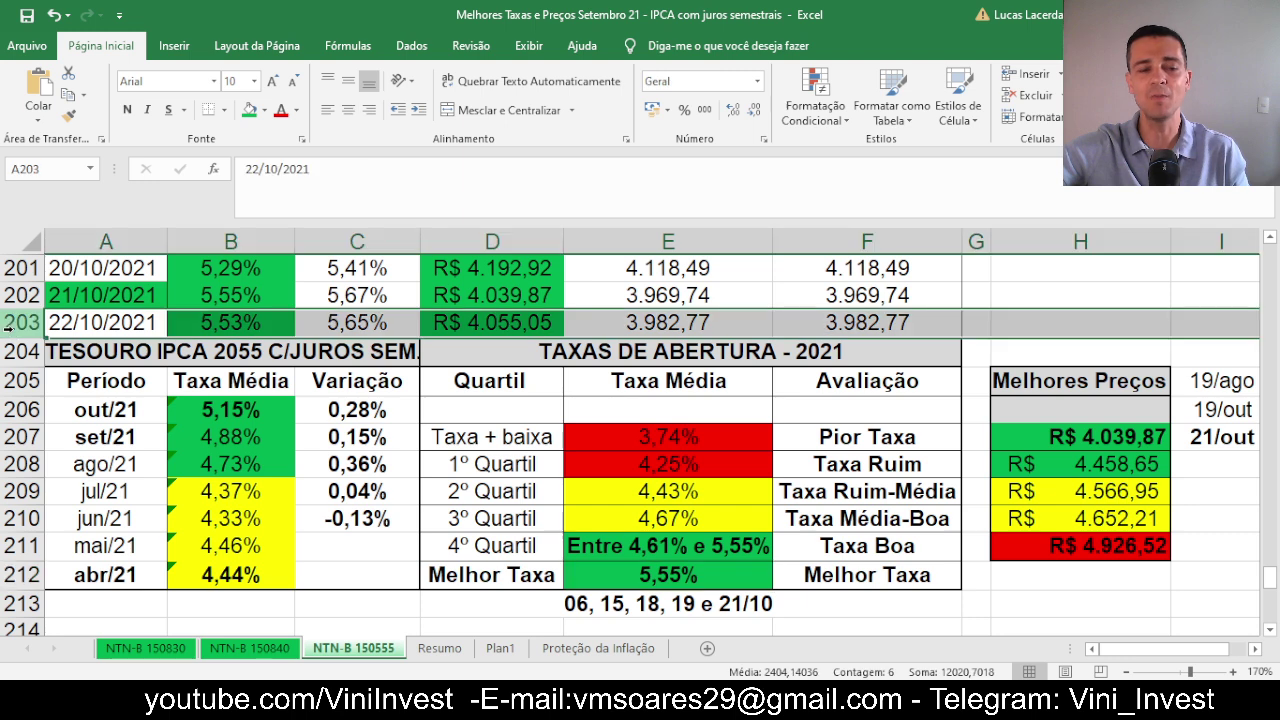
pyautogui.click(266, 330)
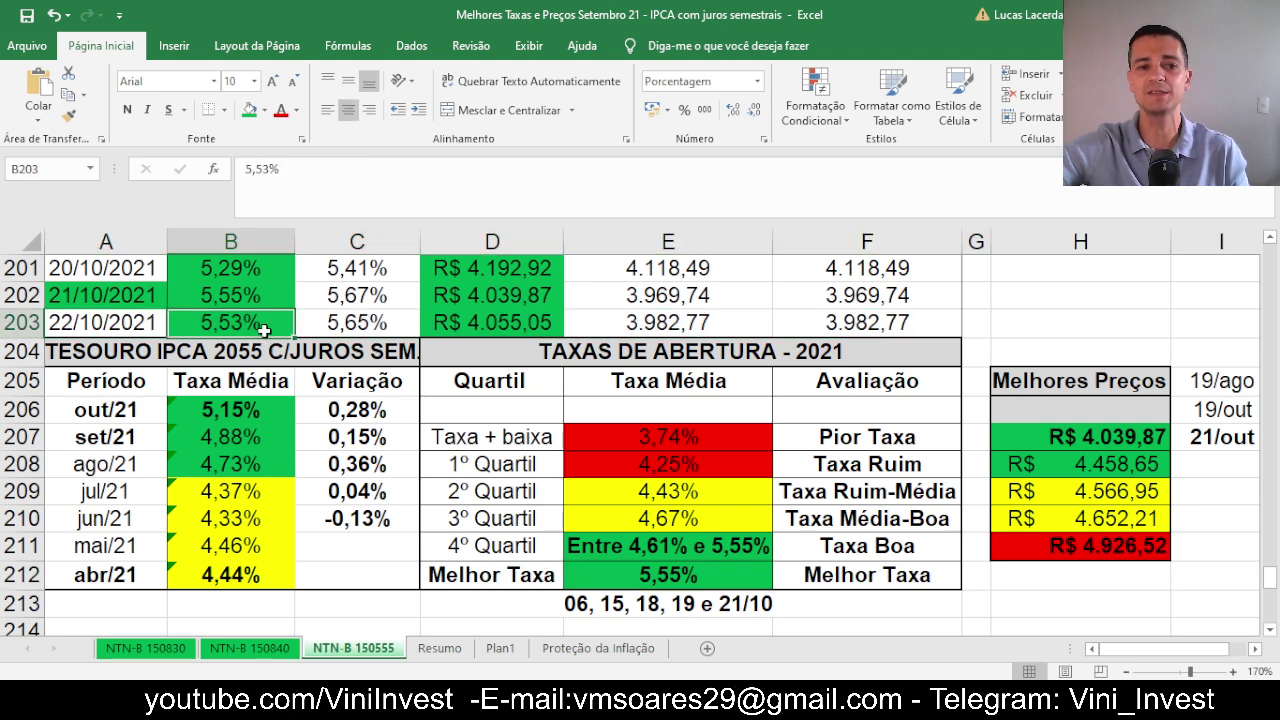
pyautogui.click(619, 606)
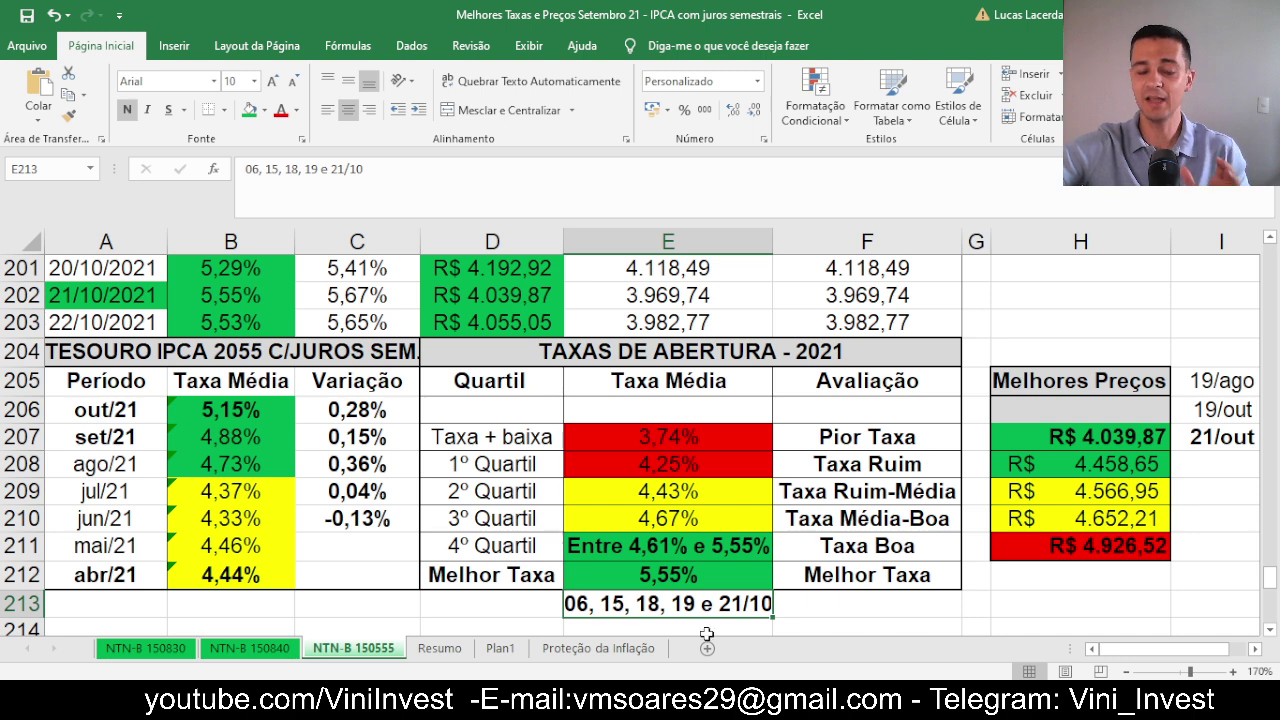
# Narrow the Melhores Preços column slightly and compare its two green-marked prices with the 21/10/2021 row of the 2055 bond.
pyautogui.click(857, 609)
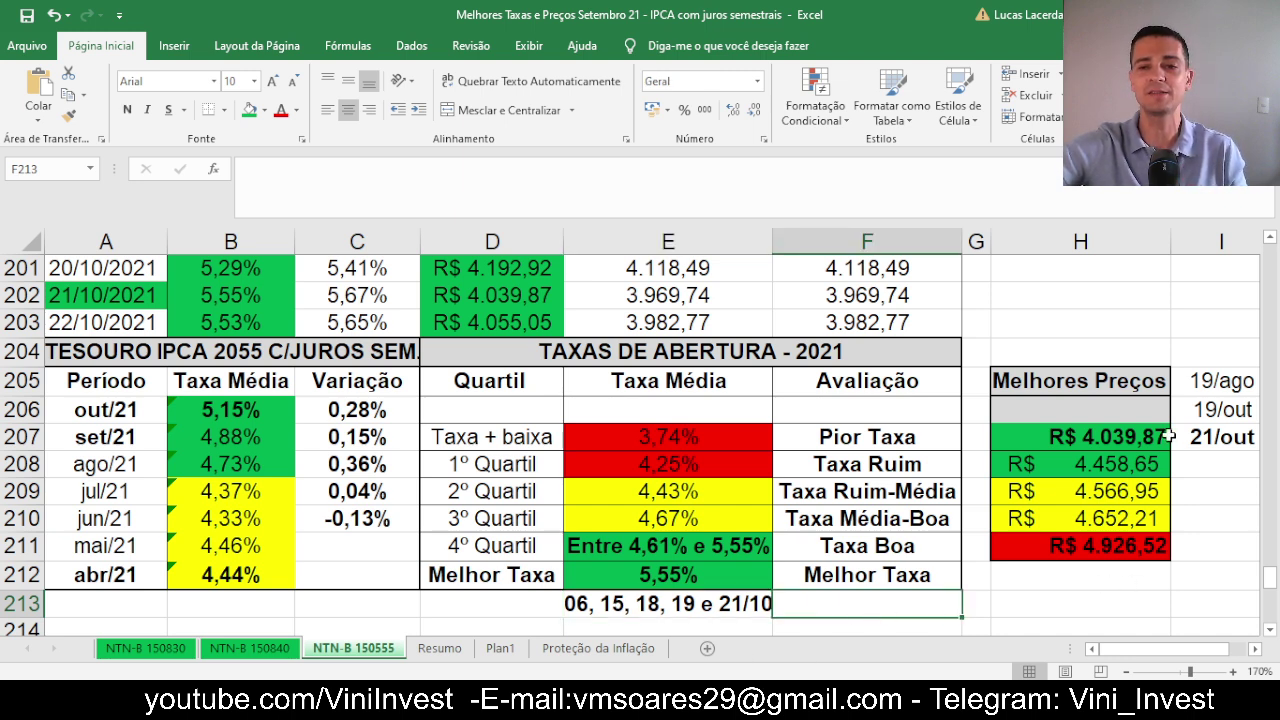
pyautogui.moveTo(1166, 247); pyautogui.dragTo(1159, 248)
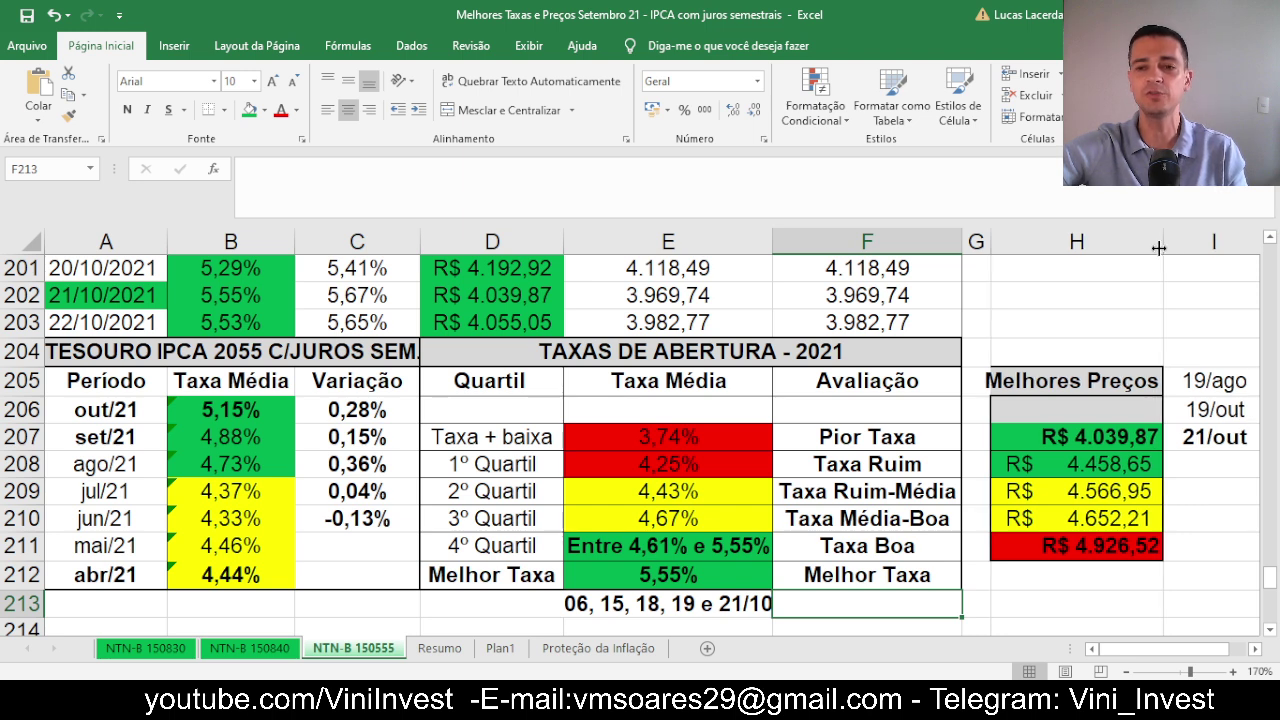
pyautogui.click(1098, 438)
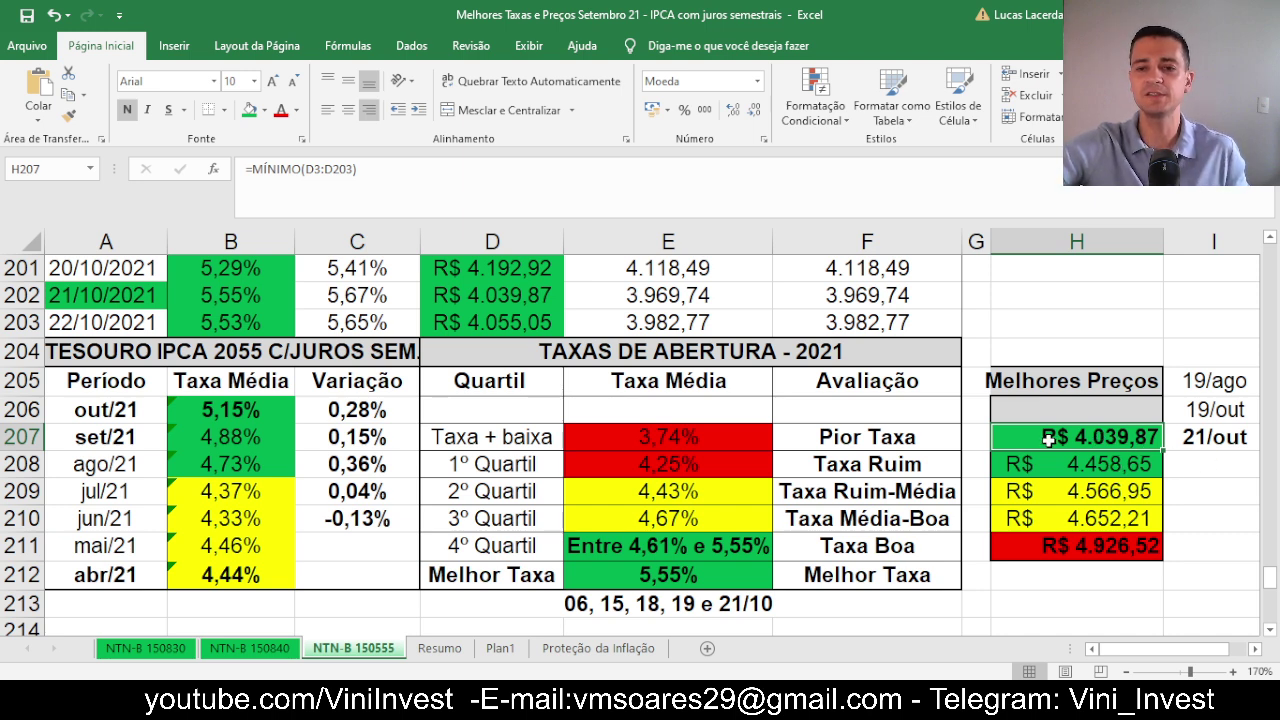
pyautogui.click(1048, 471)
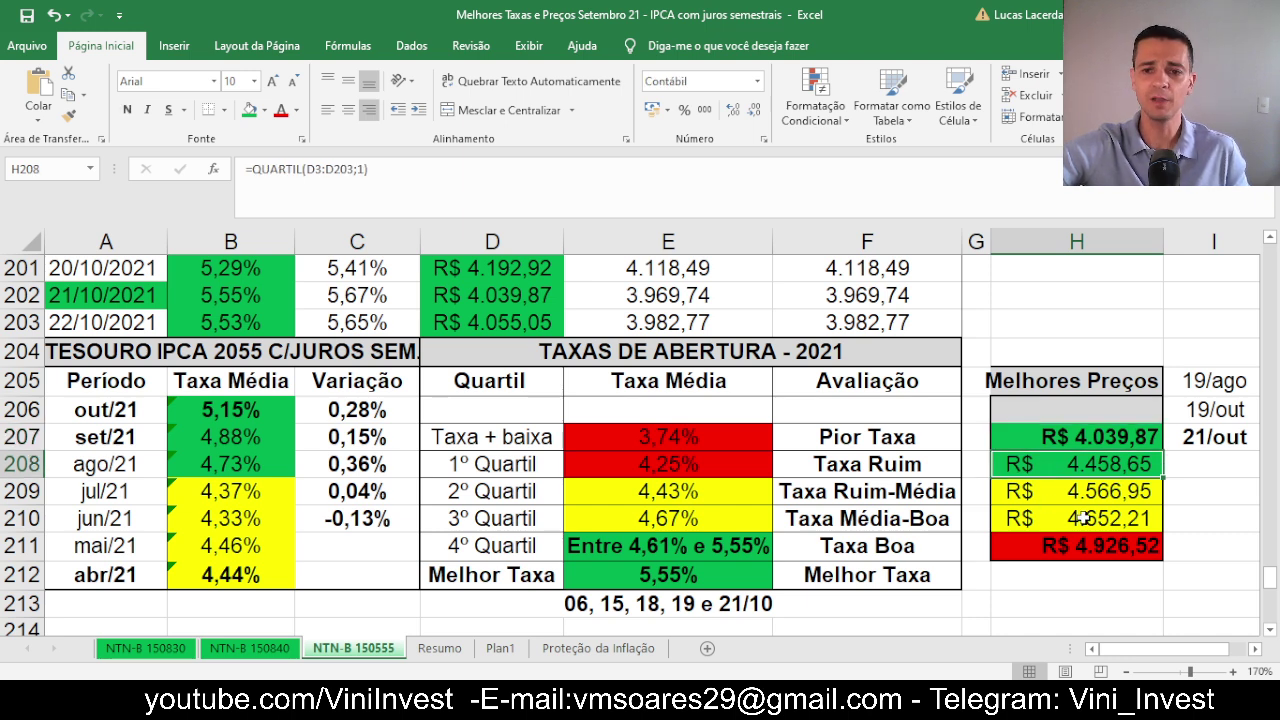
pyautogui.click(1092, 446)
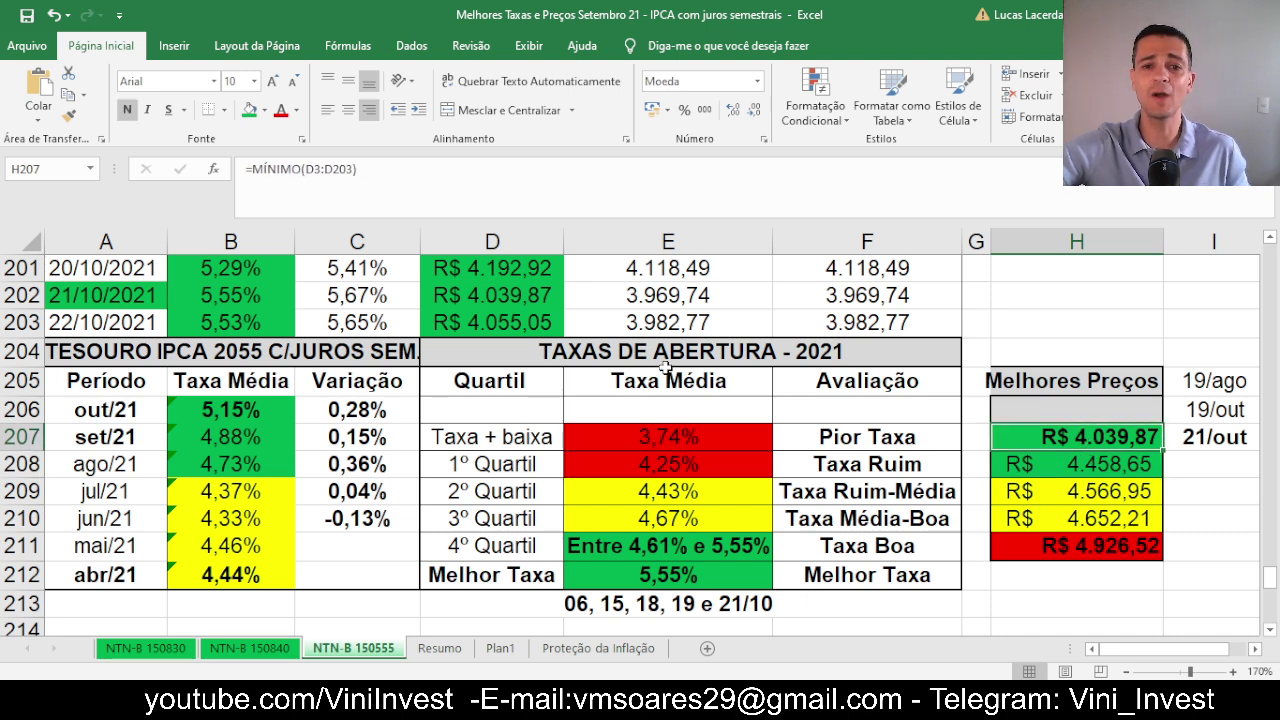
pyautogui.click(12, 295)
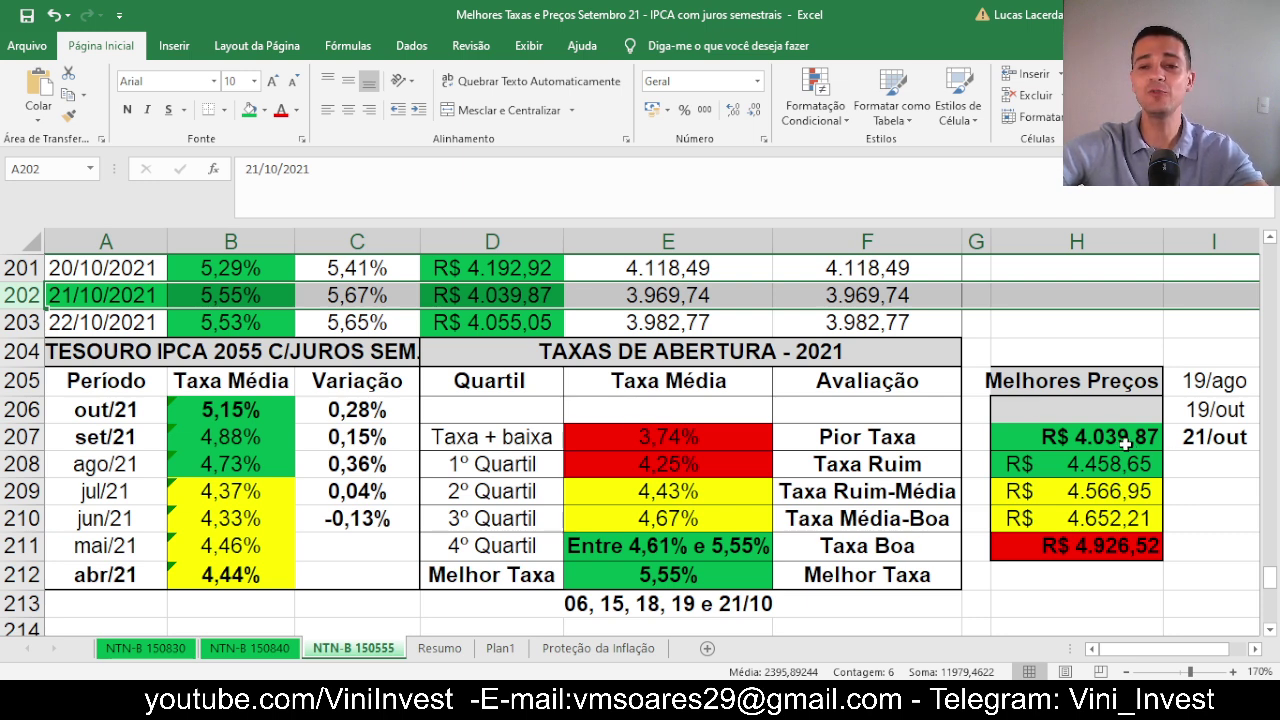
pyautogui.moveTo(1116, 436); pyautogui.dragTo(1116, 458)
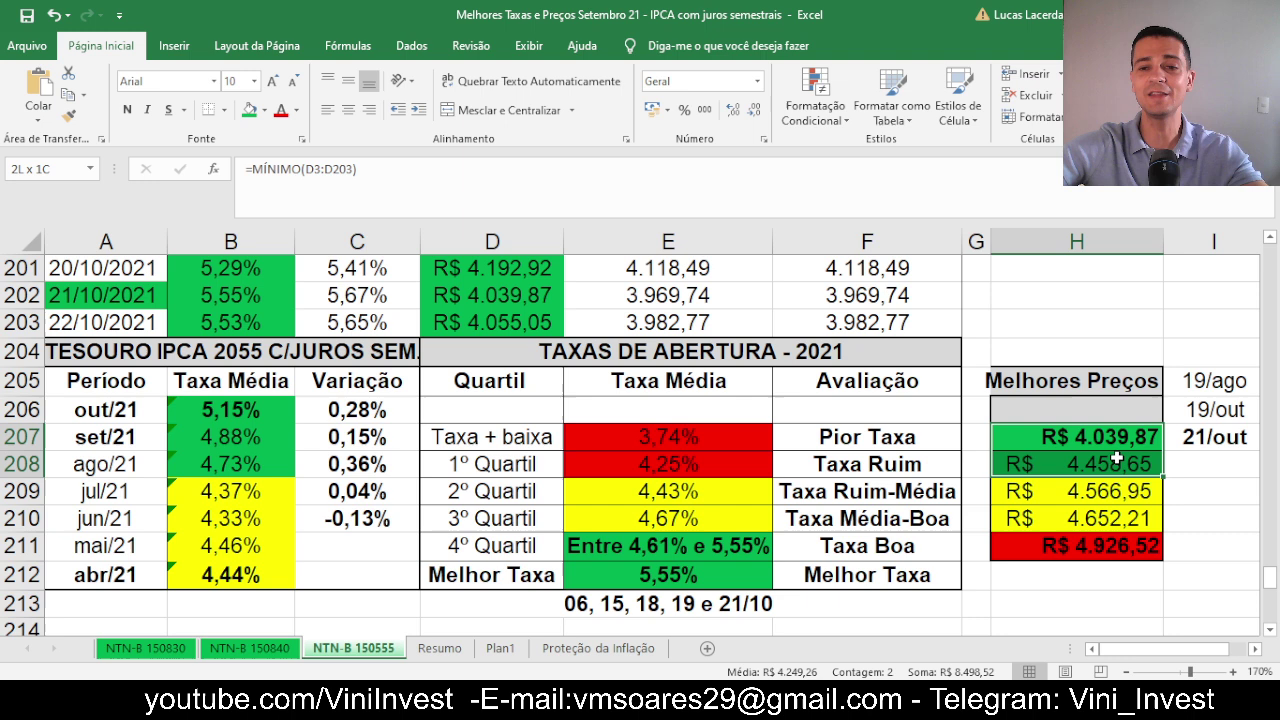
# Review the dates beside the Melhores Preços table, fill the 21/out date with green and save the workbook.
pyautogui.click(1224, 380)
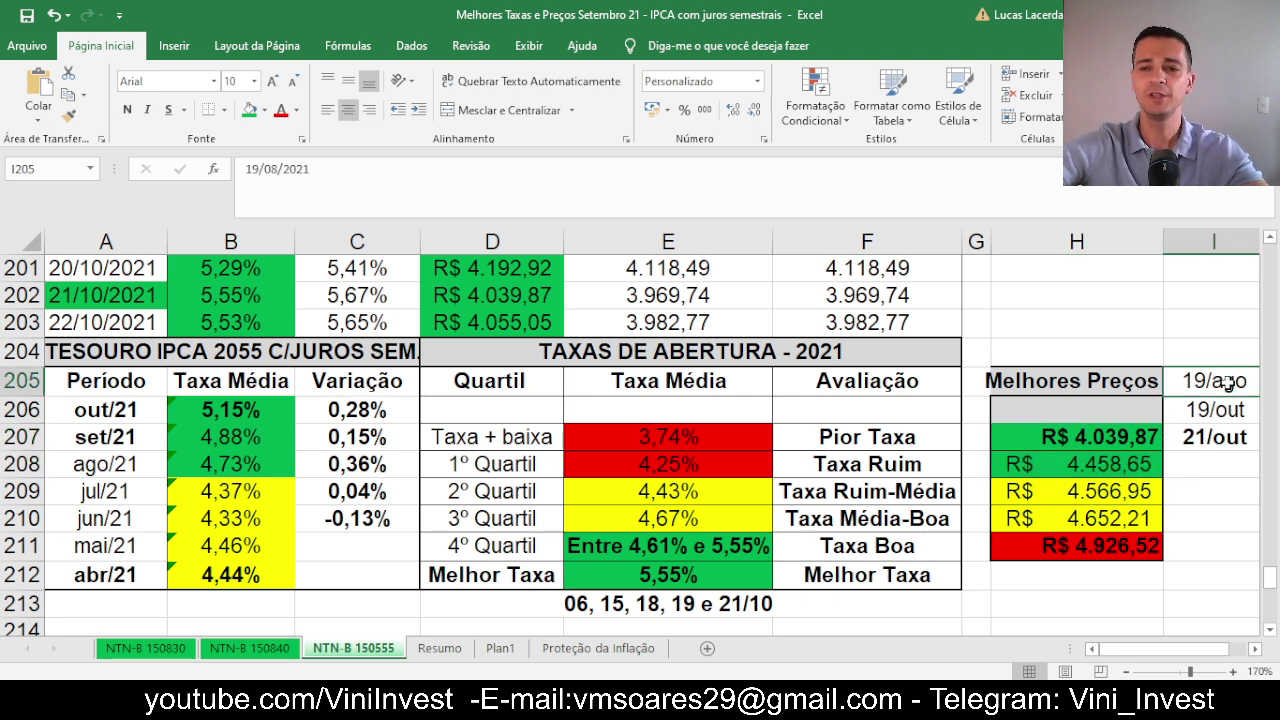
pyautogui.click(1225, 411)
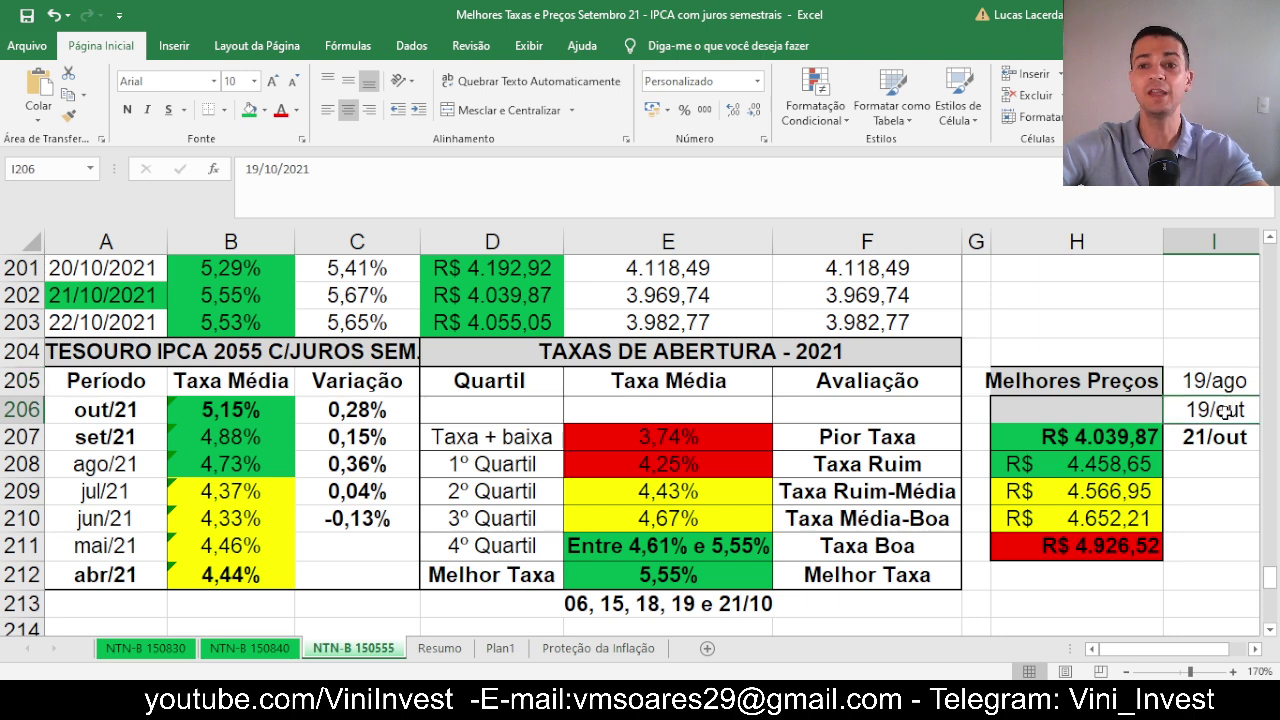
pyautogui.click(1216, 443)
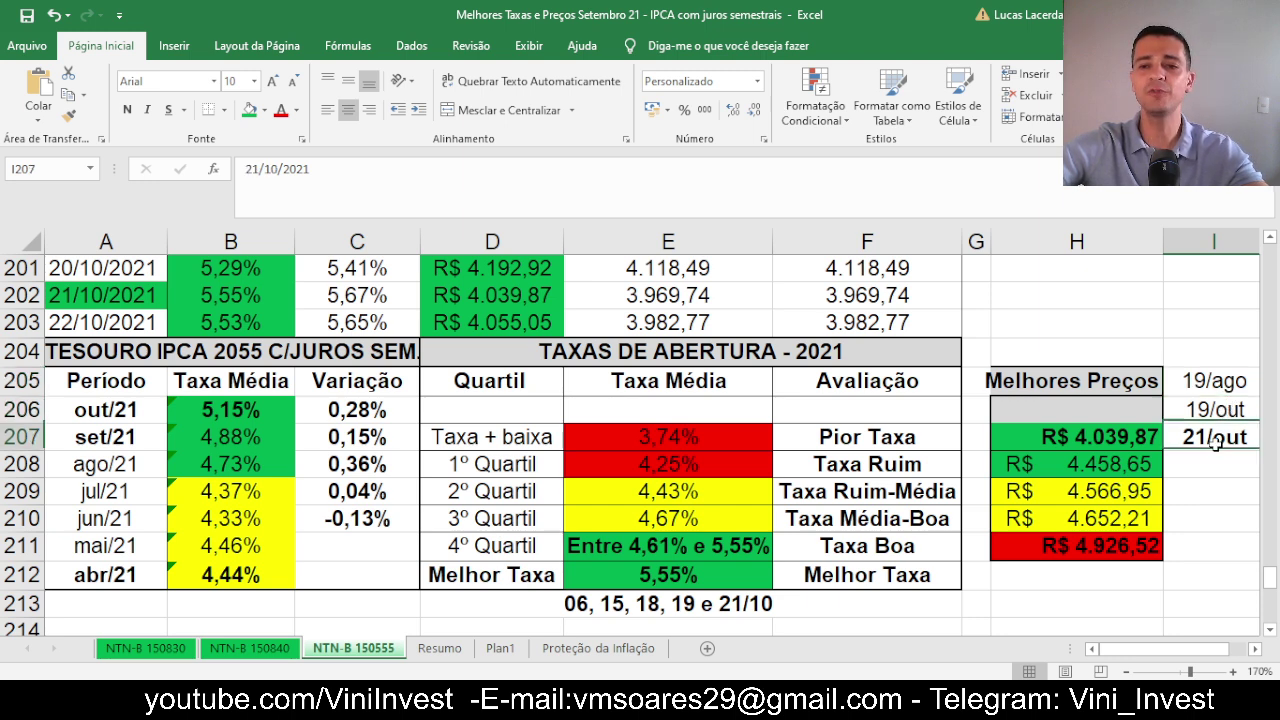
pyautogui.click(249, 110)
pyautogui.hscroll(3, 1103, 628)
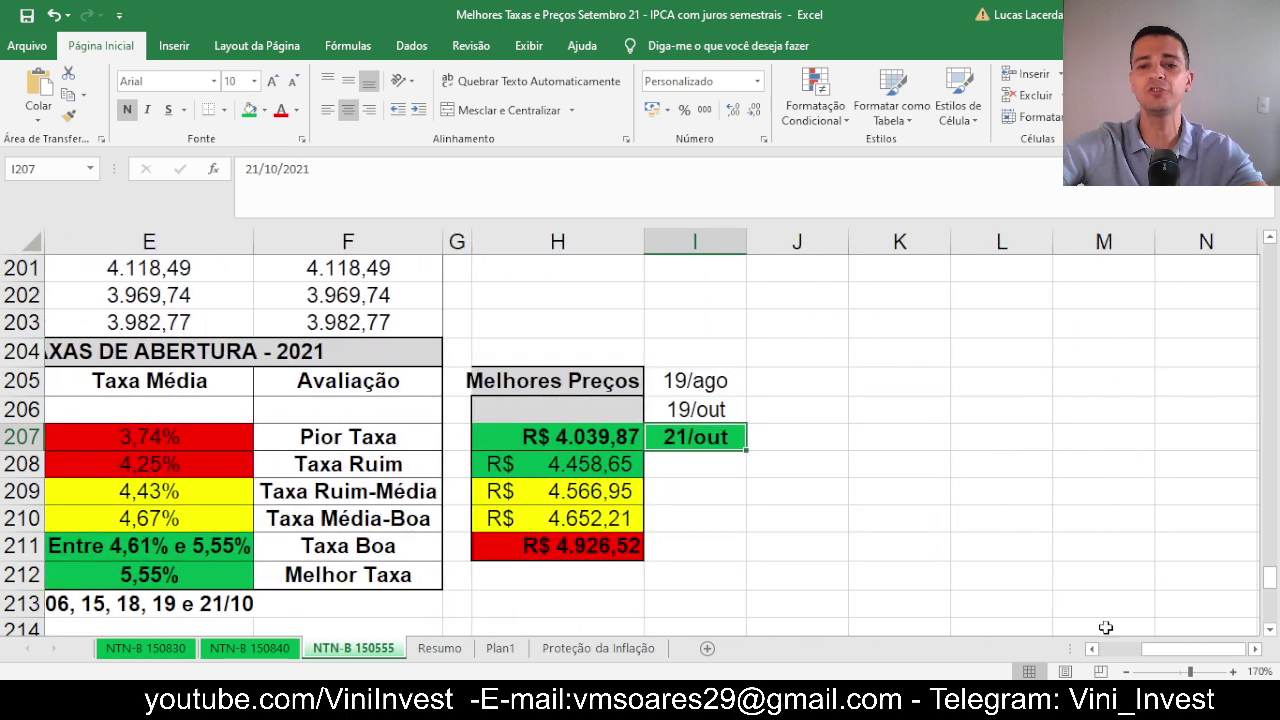
pyautogui.moveTo(1150, 655); pyautogui.dragTo(1092, 655)
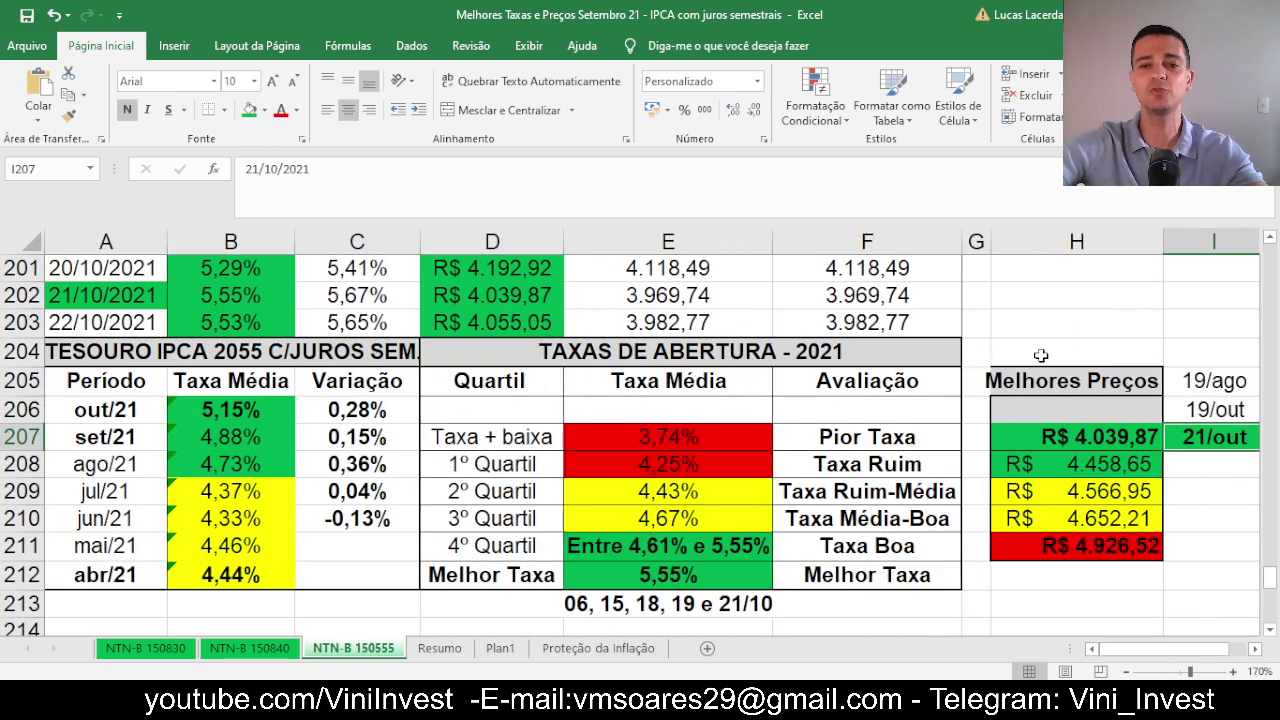
pyautogui.click(1098, 321)
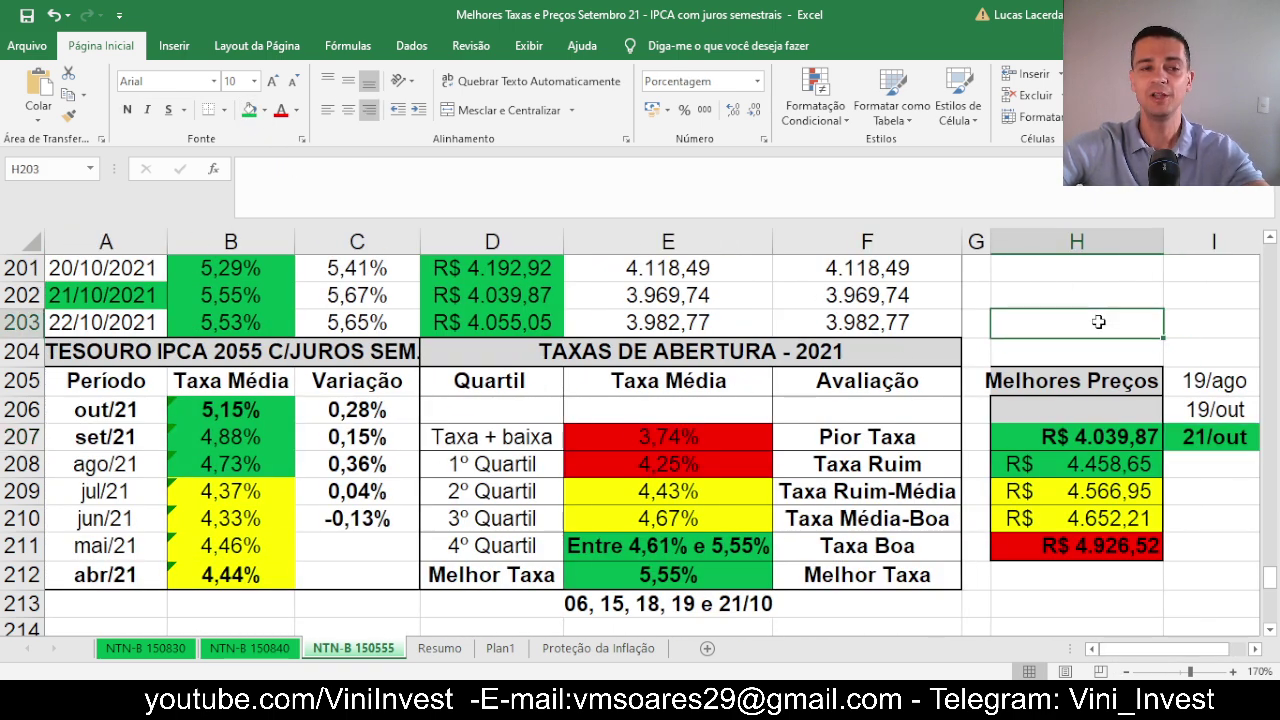
pyautogui.click(27, 15)
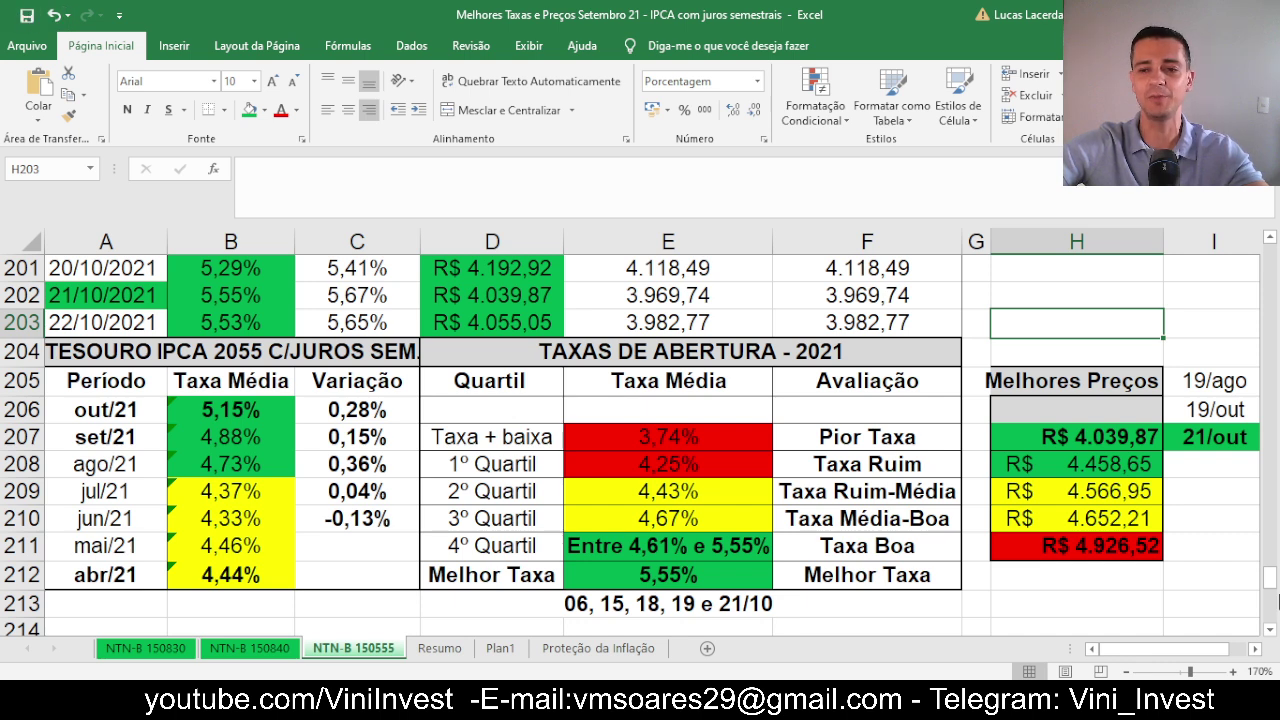